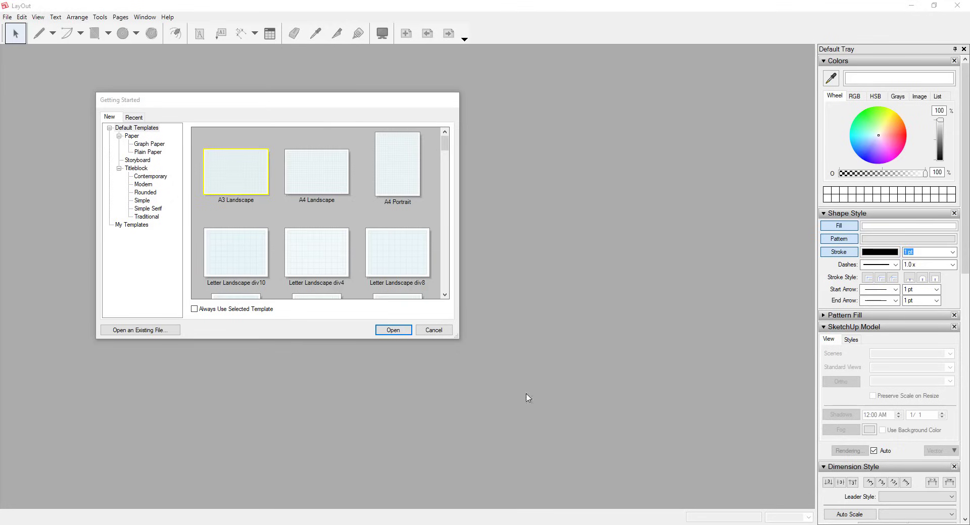
- Dismiss the Tip of the Day and reposition the Getting Started window
{"action": "left_click_drag", "start_coordinate": [261, 103], "coordinate": [467, 113]}
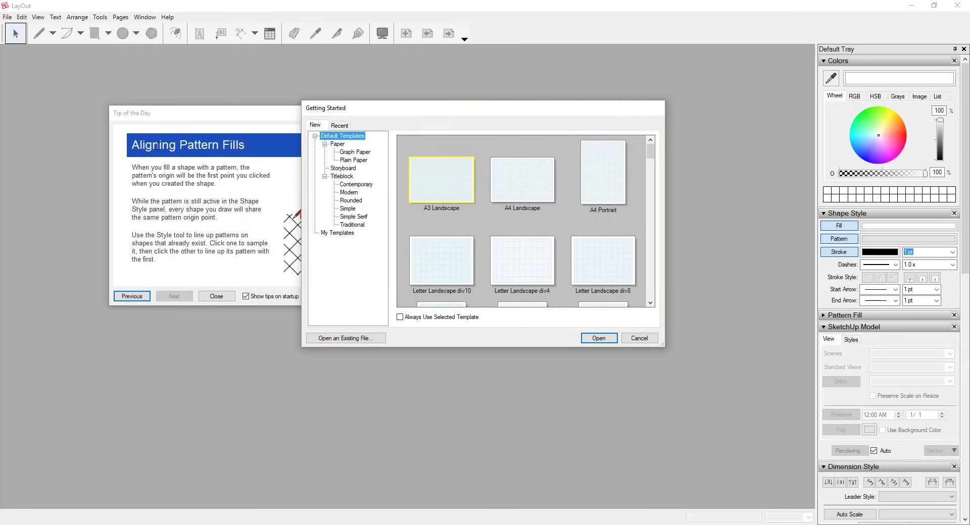
{"action": "left_click", "coordinate": [190, 118]}
{"action": "left_click_drag", "start_coordinate": [205, 121], "coordinate": [321, 137]}
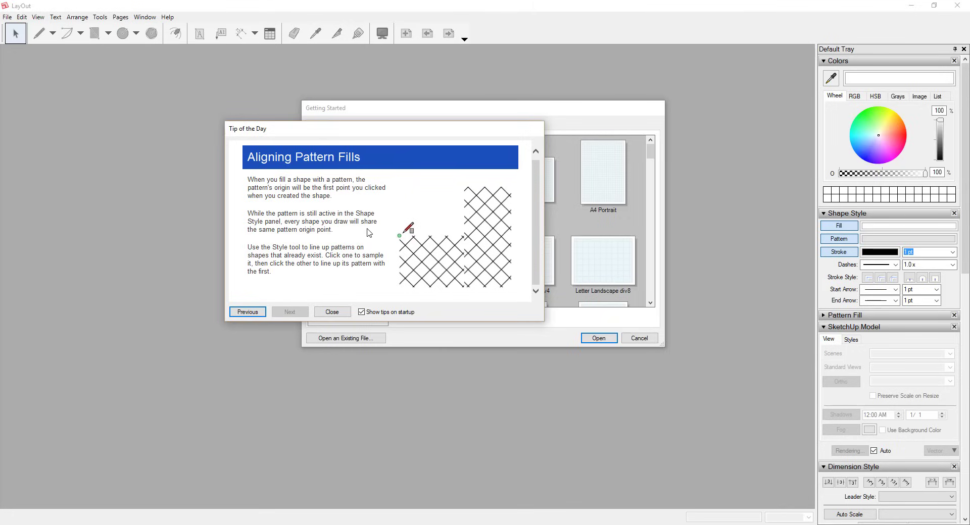
{"action": "left_click", "coordinate": [345, 310]}
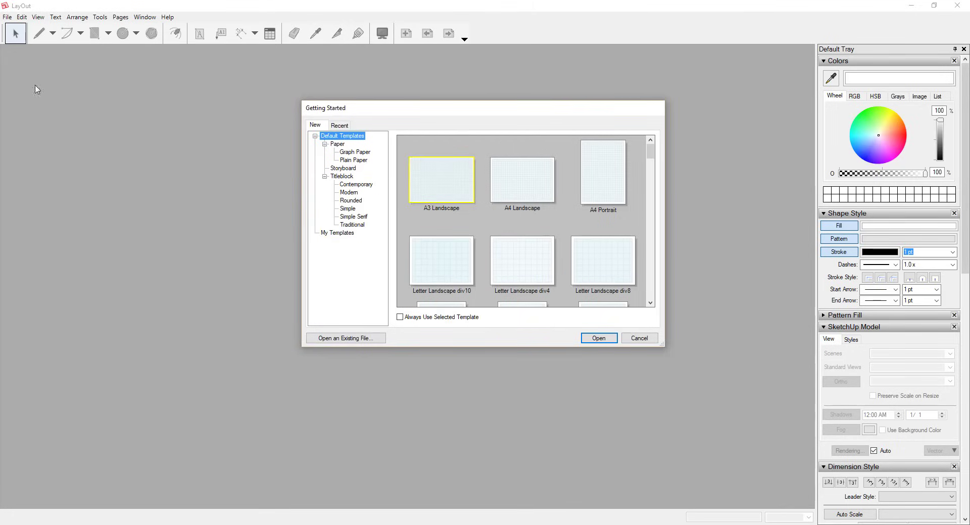
{"action": "left_click_drag", "start_coordinate": [423, 117], "coordinate": [393, 126]}
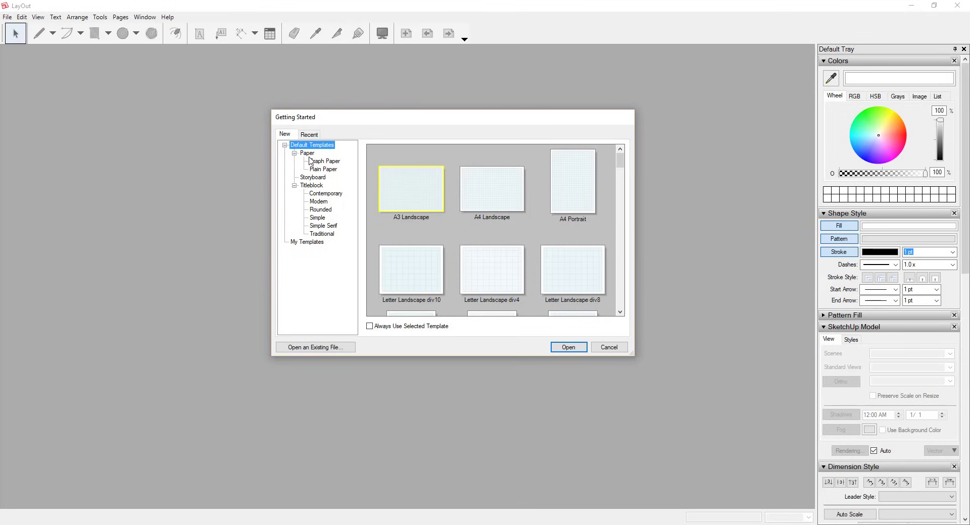
- Look through the default templates, including the Graph Paper and Plain Paper categories
{"action": "scroll", "coordinate": [545, 236], "scroll_direction": "down", "scroll_amount": 7}
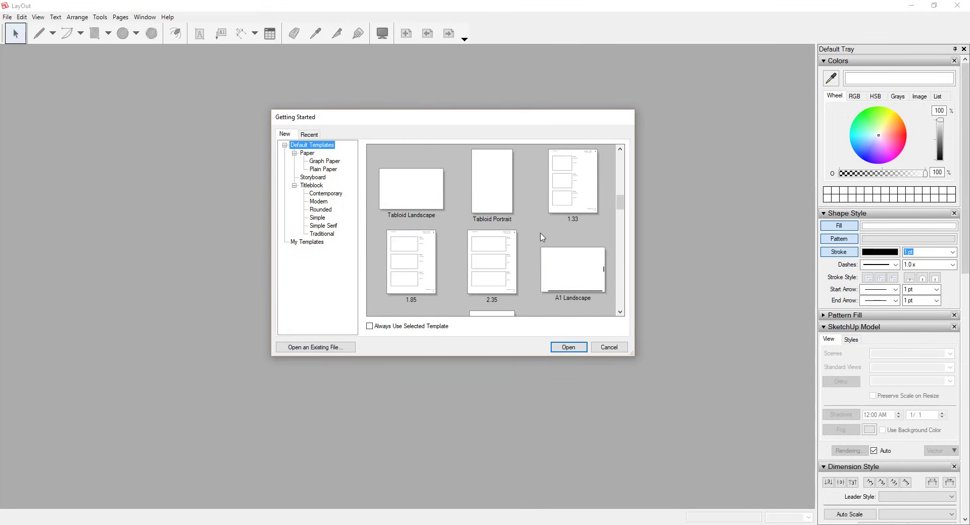
{"action": "scroll", "coordinate": [536, 235], "scroll_direction": "down", "scroll_amount": 5}
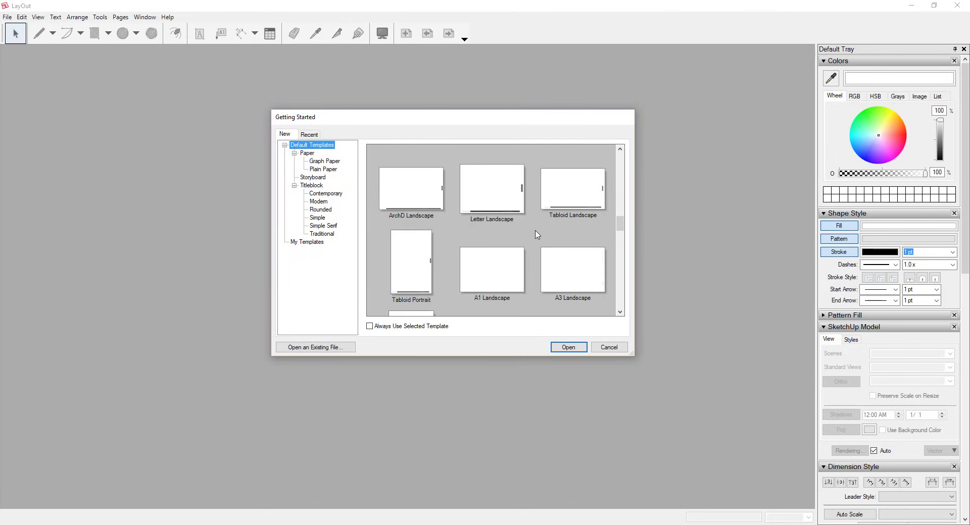
{"action": "scroll", "coordinate": [538, 235], "scroll_direction": "down", "scroll_amount": 5}
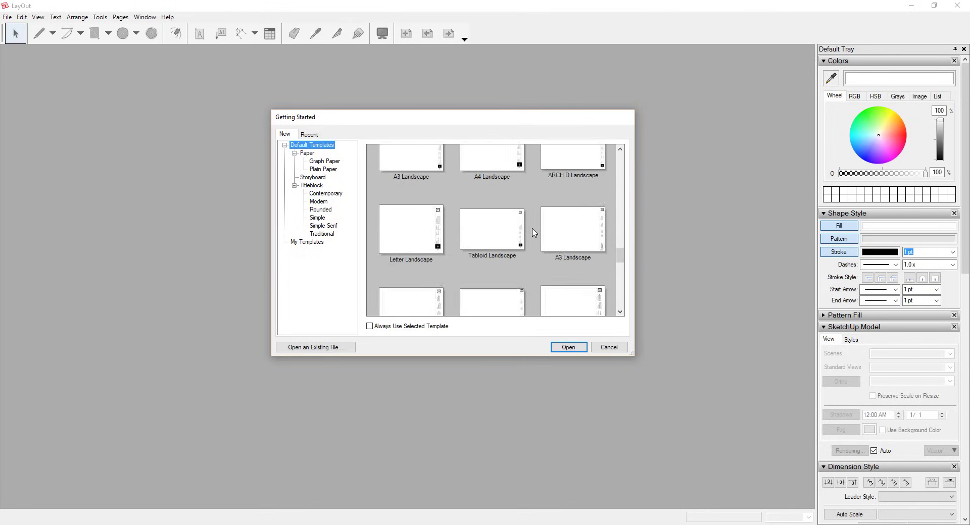
{"action": "scroll", "coordinate": [534, 233], "scroll_direction": "down", "scroll_amount": 3}
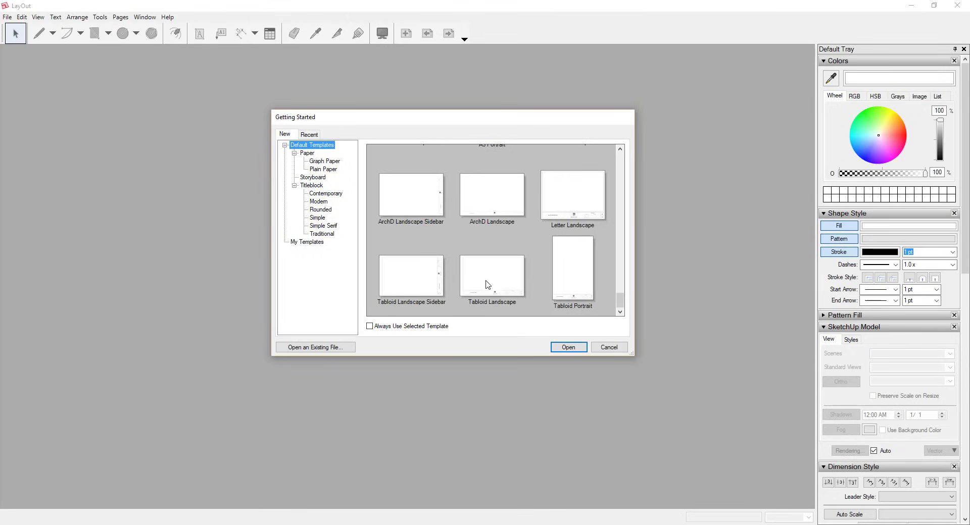
{"action": "scroll", "coordinate": [501, 277], "scroll_direction": "up", "scroll_amount": 3}
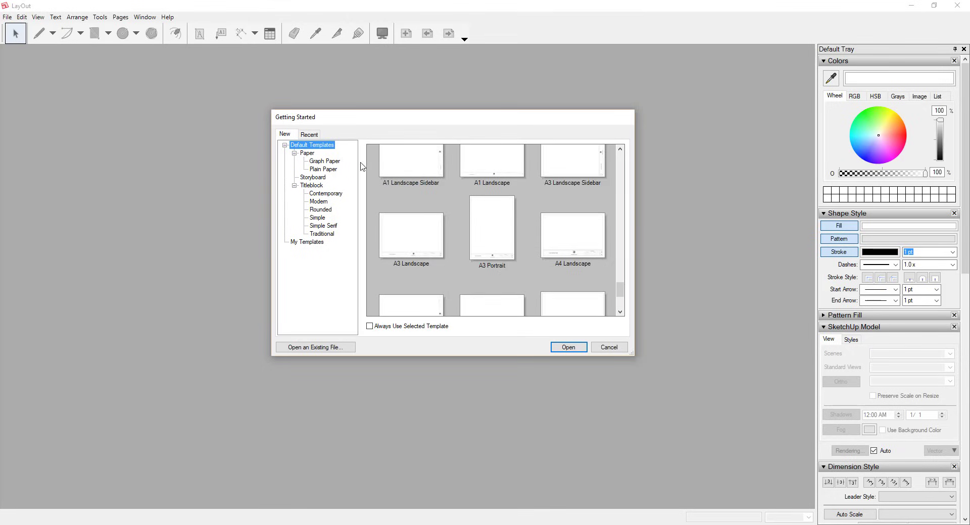
{"action": "scroll", "coordinate": [502, 249], "scroll_direction": "up", "scroll_amount": 3}
{"action": "scroll", "coordinate": [503, 249], "scroll_direction": "up", "scroll_amount": 5}
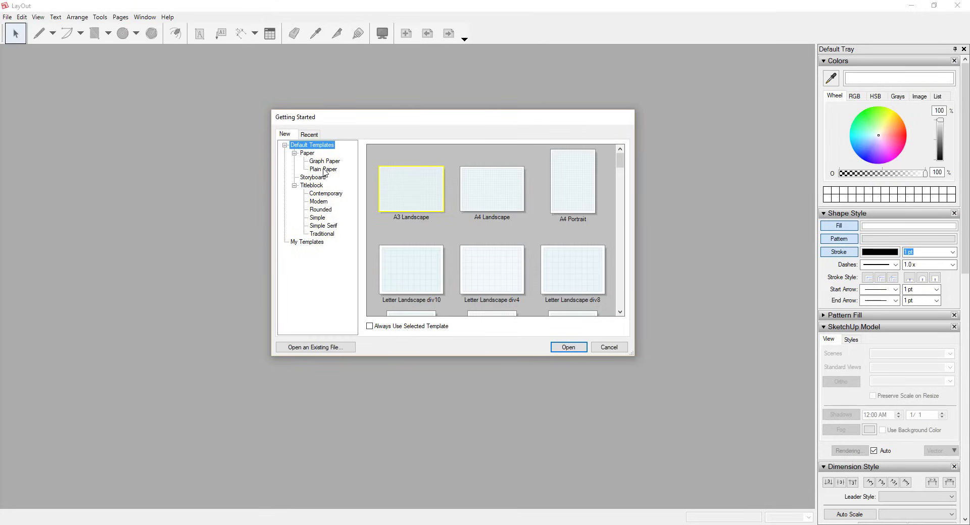
{"action": "left_click", "coordinate": [314, 161]}
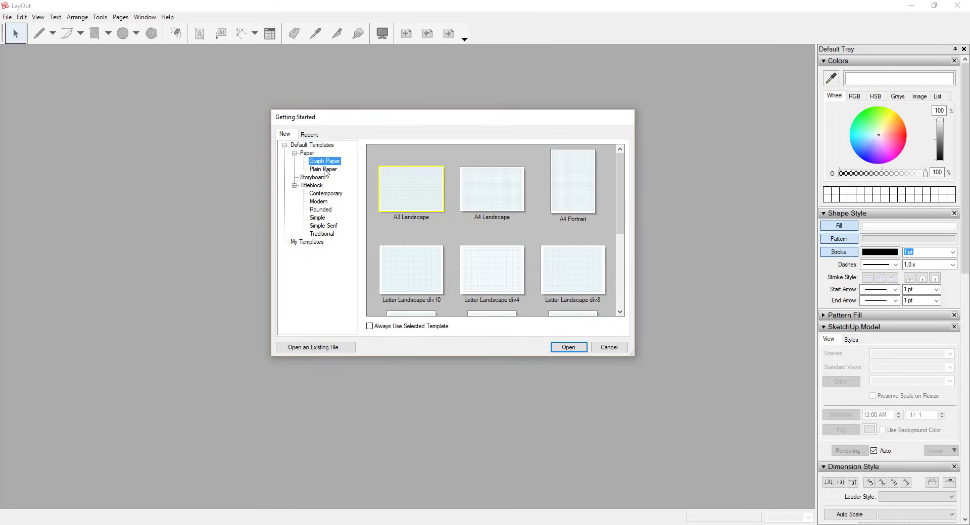
{"action": "left_click", "coordinate": [324, 170]}
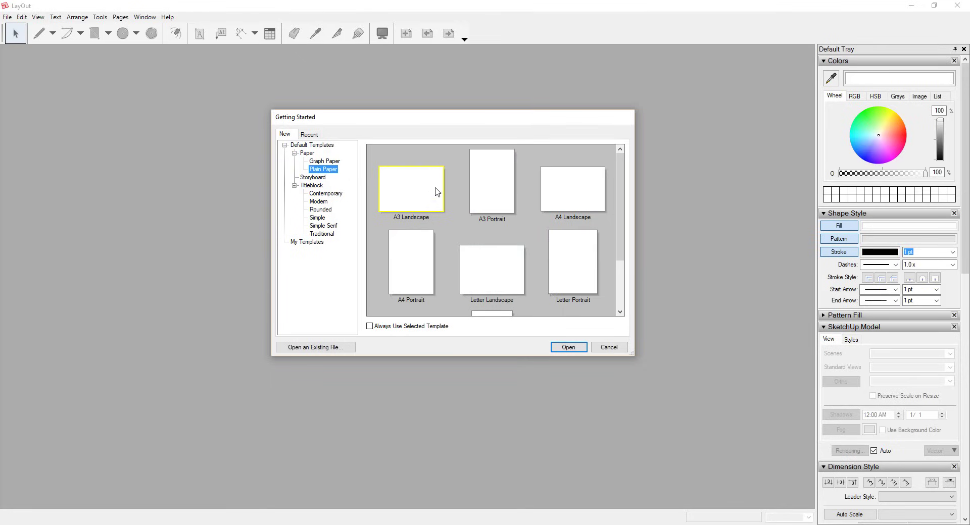
- Create a new document from the rounded A3 Landscape titleblock template with the dark sheet-number box
{"action": "left_click", "coordinate": [317, 187]}
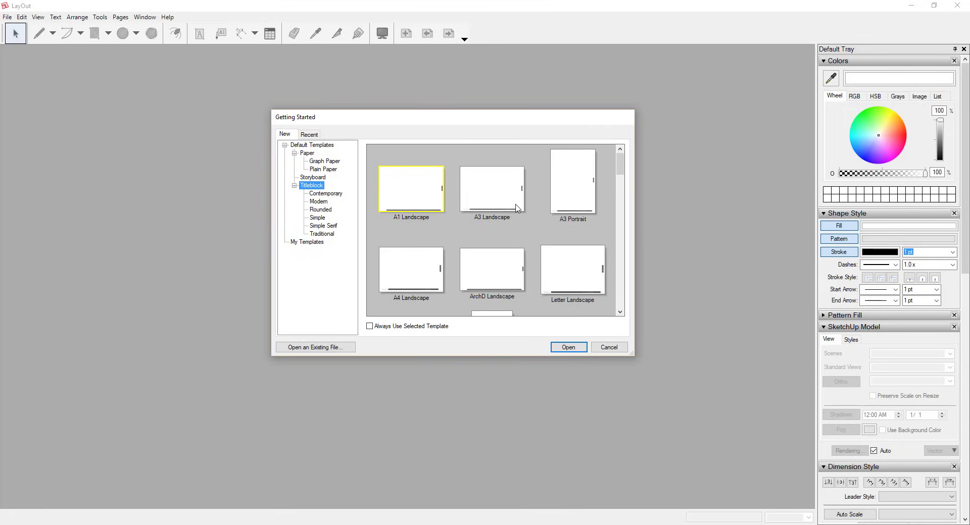
{"action": "scroll", "coordinate": [520, 207], "scroll_direction": "down", "scroll_amount": 3}
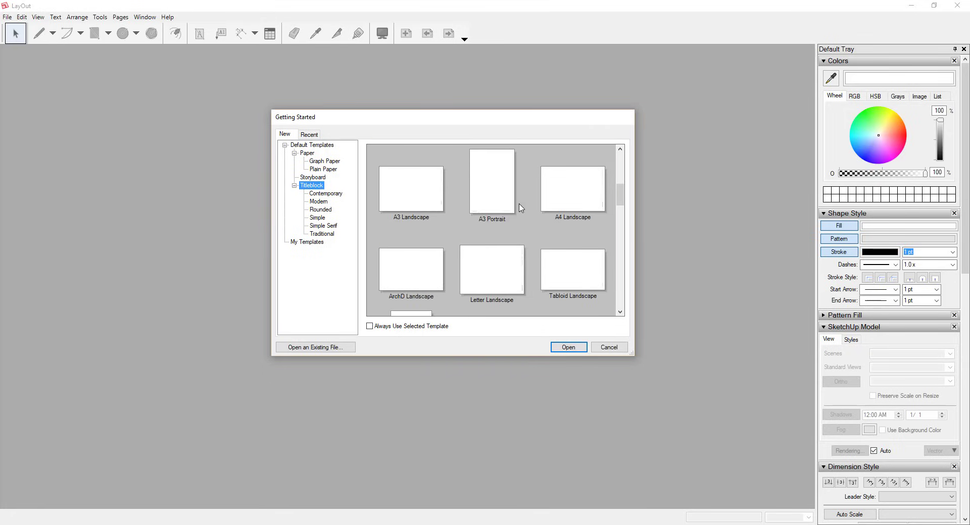
{"action": "scroll", "coordinate": [520, 207], "scroll_direction": "down", "scroll_amount": 3}
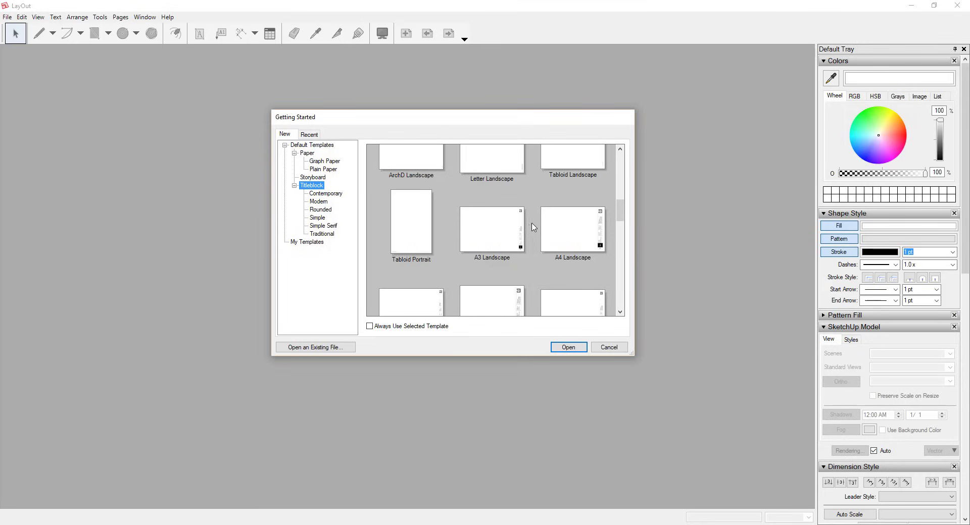
{"action": "scroll", "coordinate": [504, 227], "scroll_direction": "down", "scroll_amount": 1}
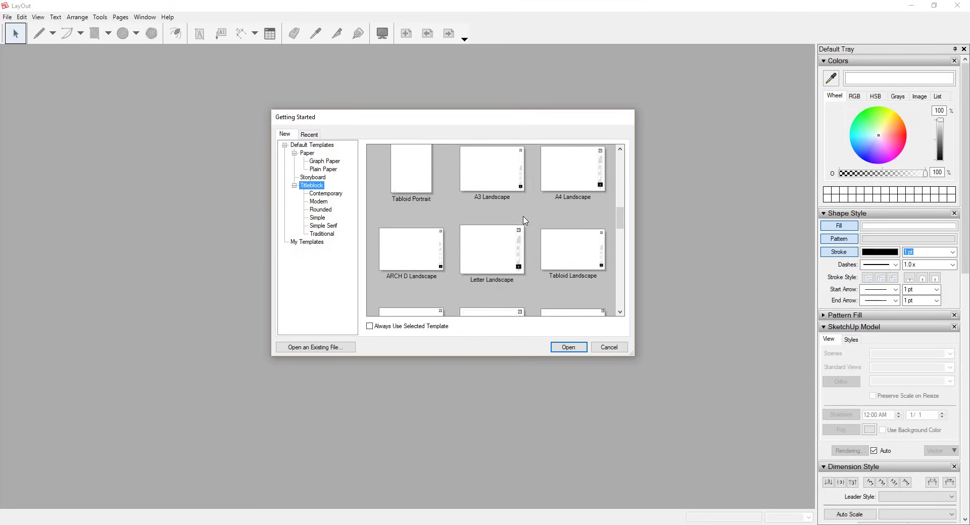
{"action": "scroll", "coordinate": [529, 226], "scroll_direction": "down", "scroll_amount": 1}
{"action": "scroll", "coordinate": [525, 224], "scroll_direction": "up", "scroll_amount": 2}
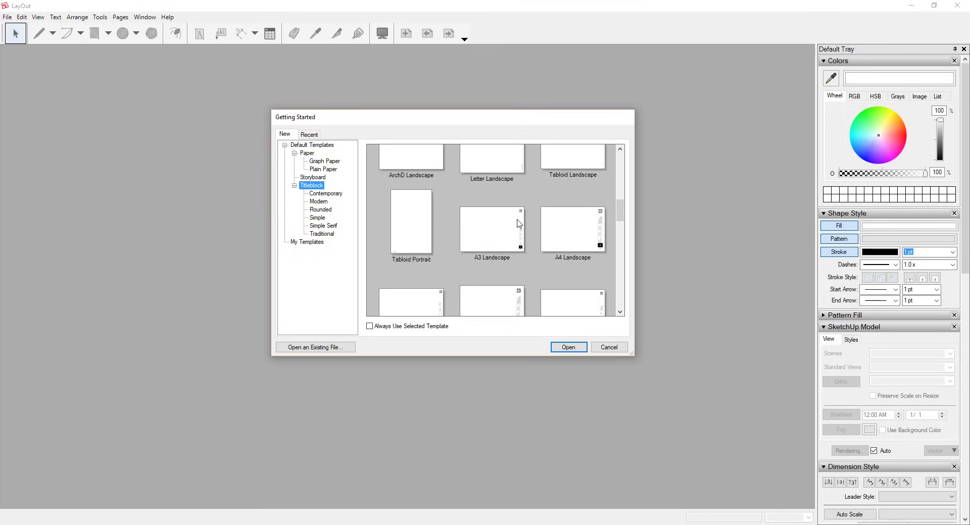
{"action": "left_click", "coordinate": [507, 237]}
{"action": "scroll", "coordinate": [507, 247], "scroll_direction": "up", "scroll_amount": 1}
{"action": "scroll", "coordinate": [509, 248], "scroll_direction": "down", "scroll_amount": 1}
{"action": "left_click", "coordinate": [568, 347]}
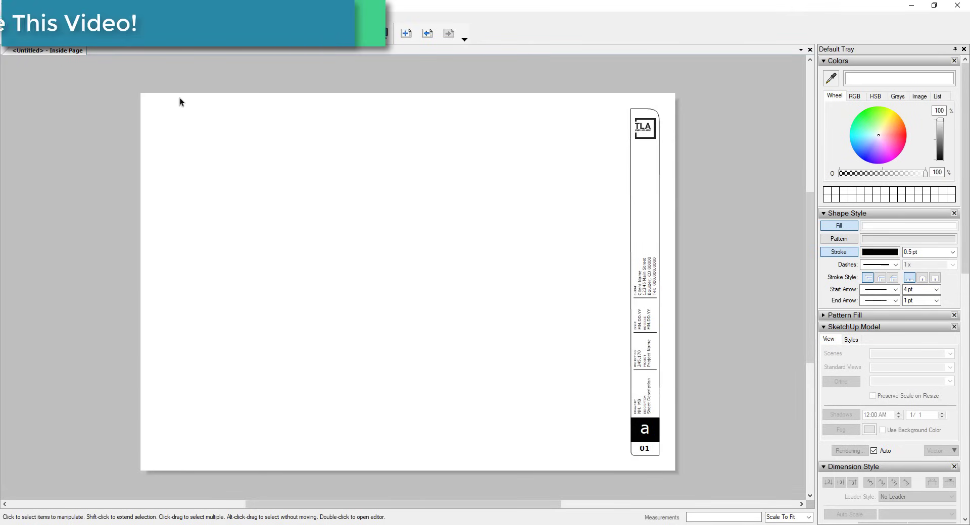
- Examine the titleblock's logo, client, date, project, description and sheet-number fields
{"action": "scroll", "coordinate": [695, 429], "scroll_direction": "up", "scroll_amount": 3}
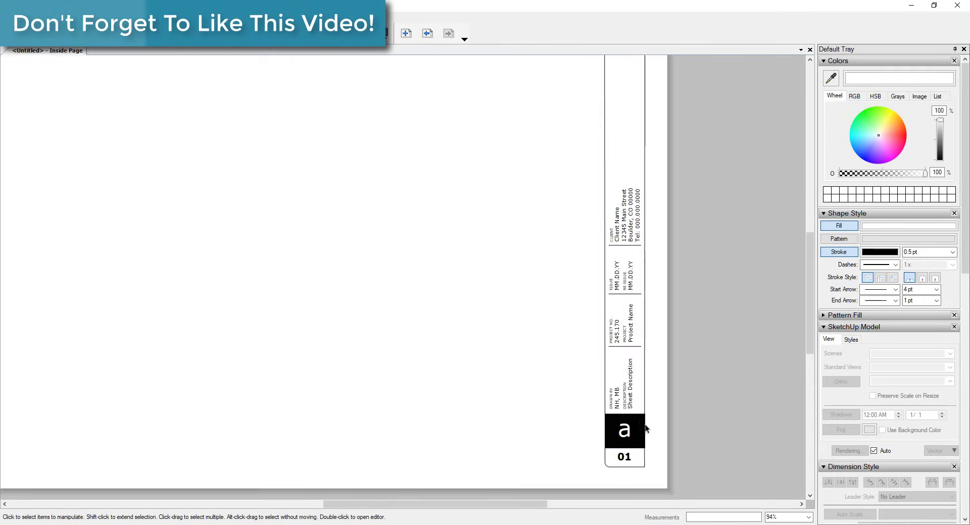
{"action": "scroll", "coordinate": [628, 455], "scroll_direction": "up", "scroll_amount": 3}
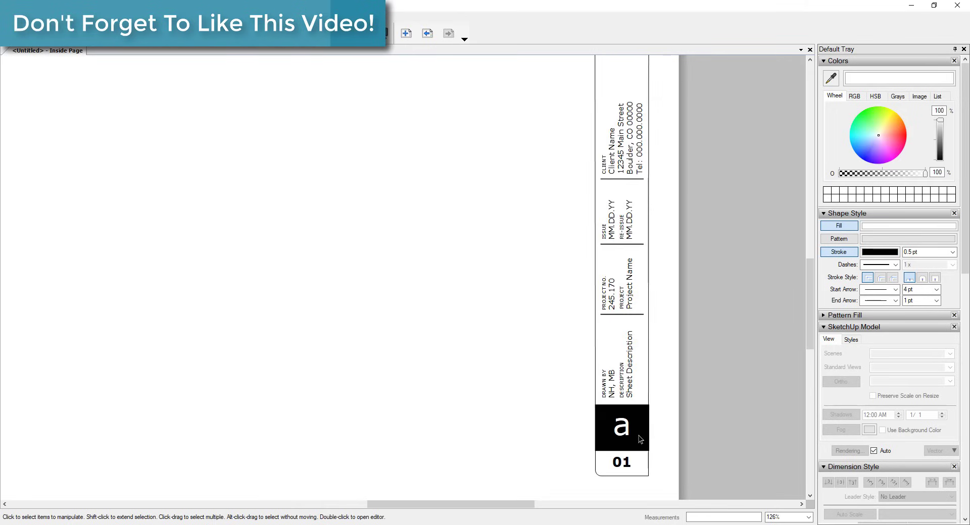
{"action": "middle_click_drag", "start_coordinate": [655, 340], "coordinate": [653, 365]}
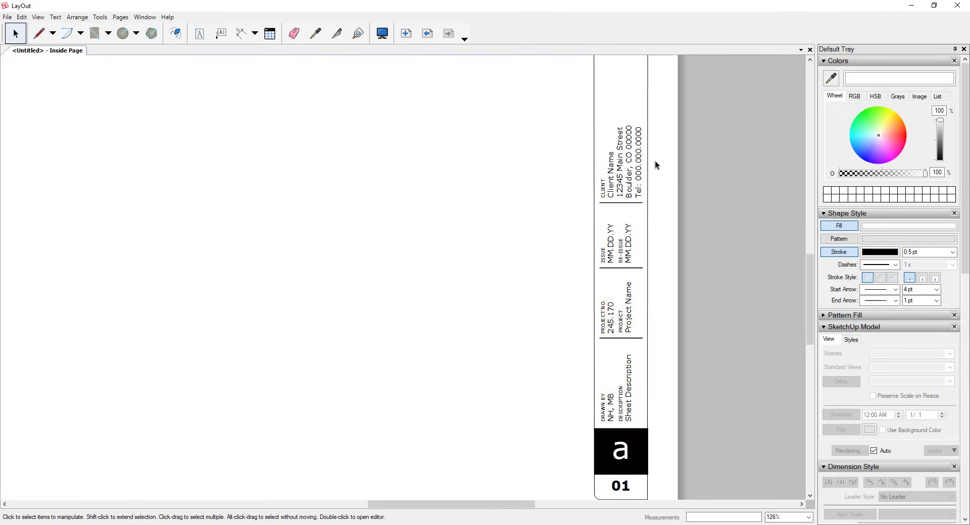
{"action": "middle_click_drag", "start_coordinate": [655, 161], "coordinate": [652, 322]}
{"action": "middle_click_drag", "start_coordinate": [658, 197], "coordinate": [662, 283]}
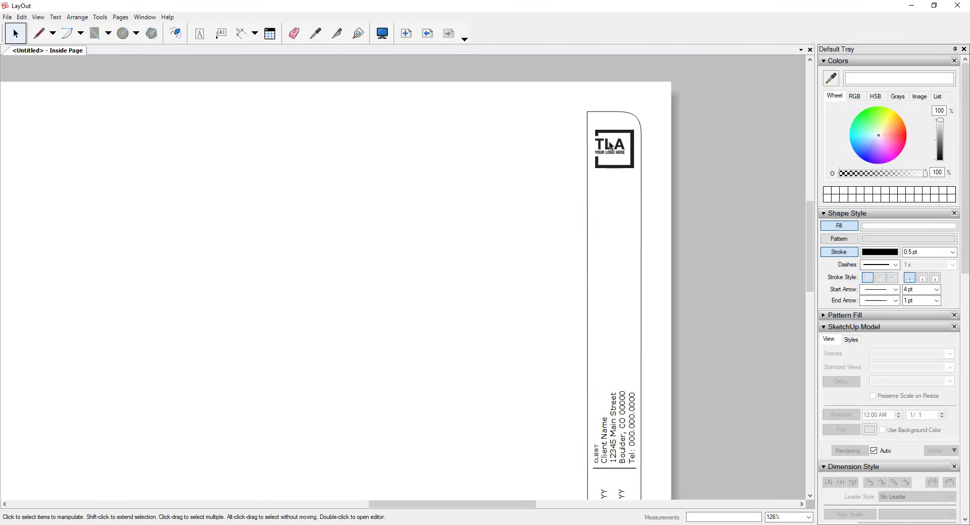
{"action": "scroll", "coordinate": [656, 278], "scroll_direction": "down", "scroll_amount": 5}
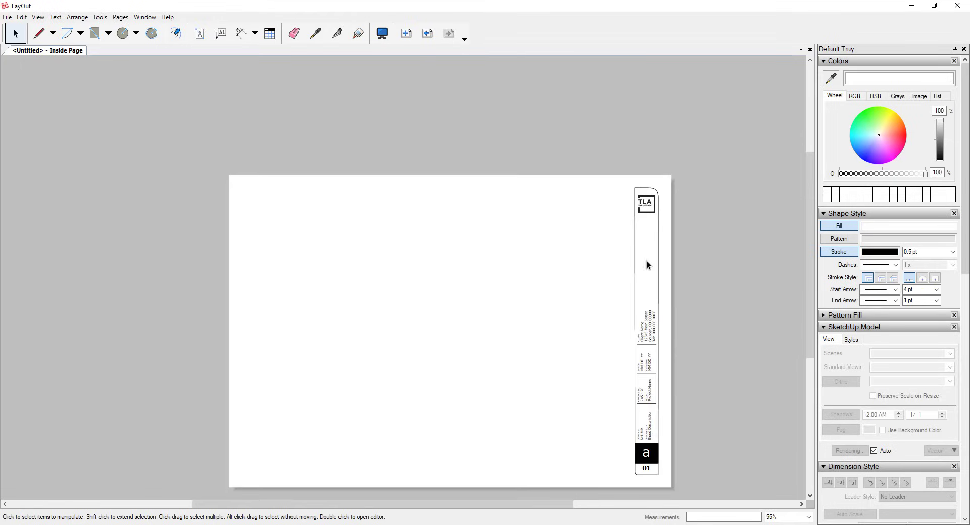
{"action": "scroll", "coordinate": [616, 306], "scroll_direction": "up", "scroll_amount": 3}
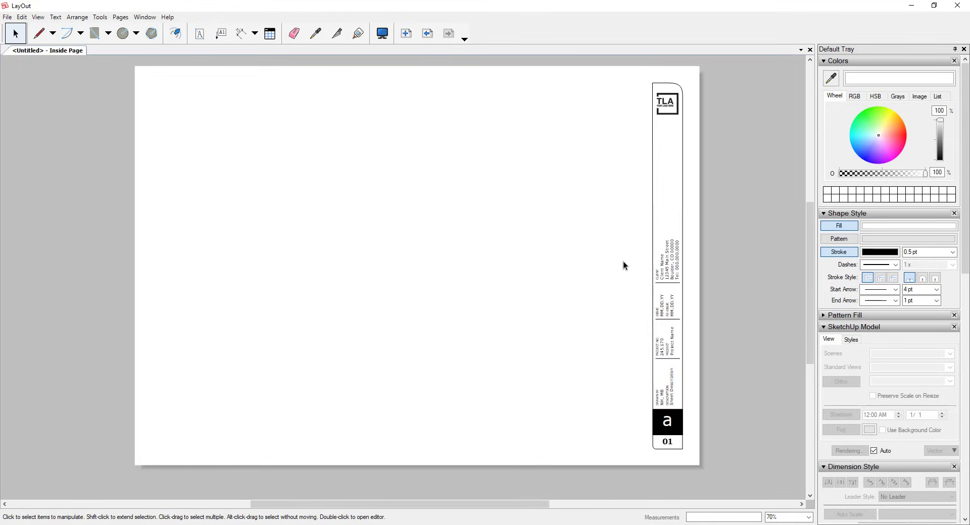
{"action": "left_click", "coordinate": [672, 426]}
{"action": "scroll", "coordinate": [675, 388], "scroll_direction": "up", "scroll_amount": 4}
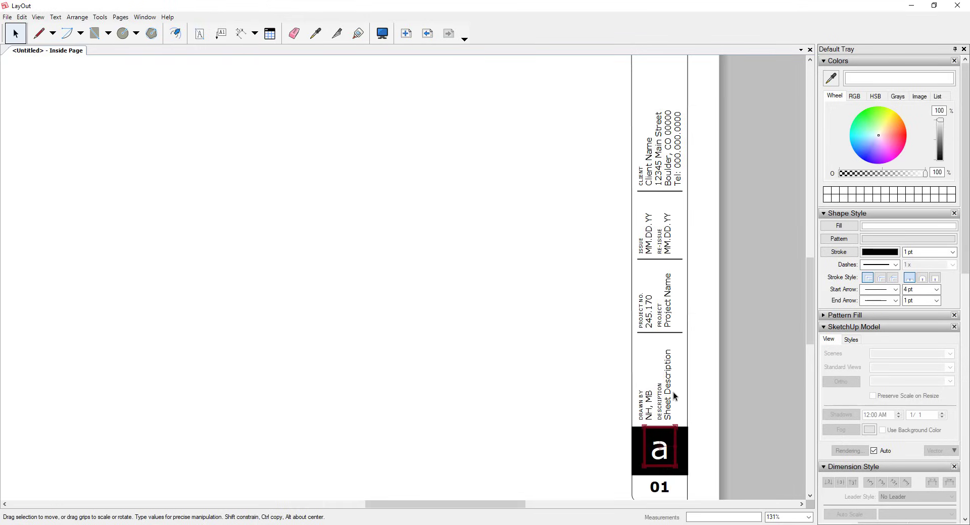
{"action": "left_click", "coordinate": [671, 310]}
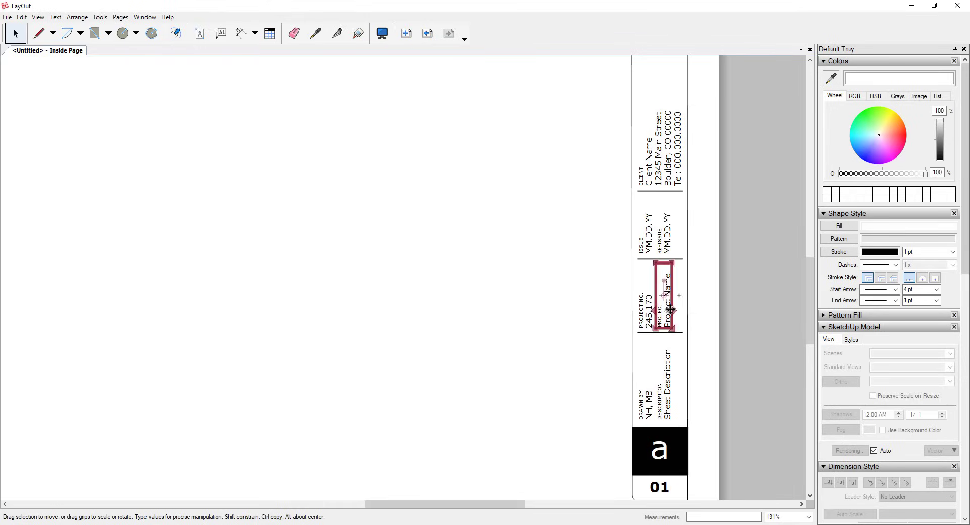
{"action": "double_click", "coordinate": [670, 310]}
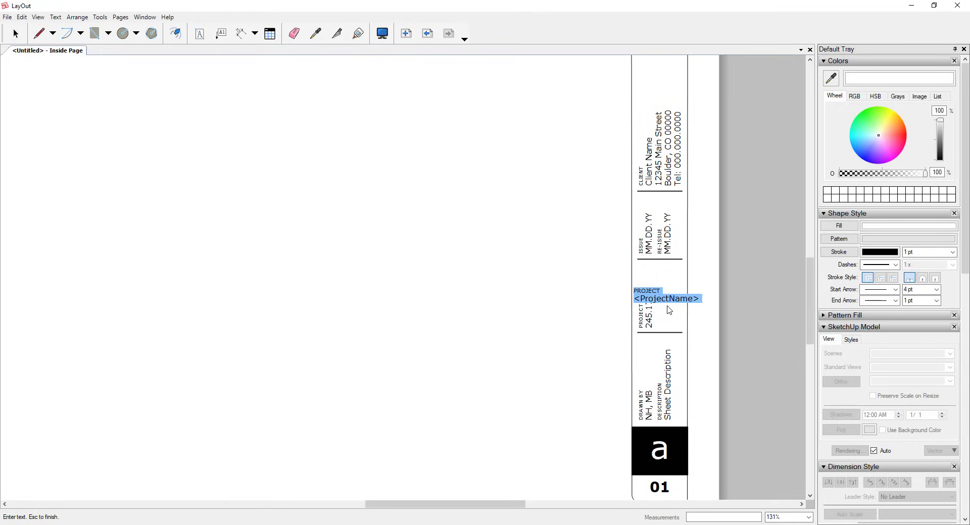
{"action": "left_click", "coordinate": [633, 292]}
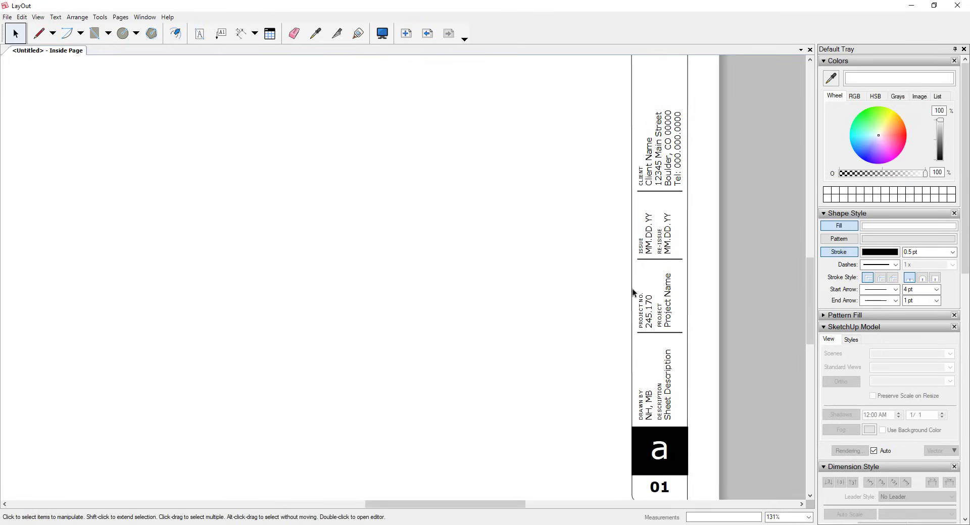
- Replace the project name placeholder in the inside page's titleblock with "Sample House"
{"action": "left_click", "coordinate": [670, 305]}
{"action": "double_click", "coordinate": [670, 307]}
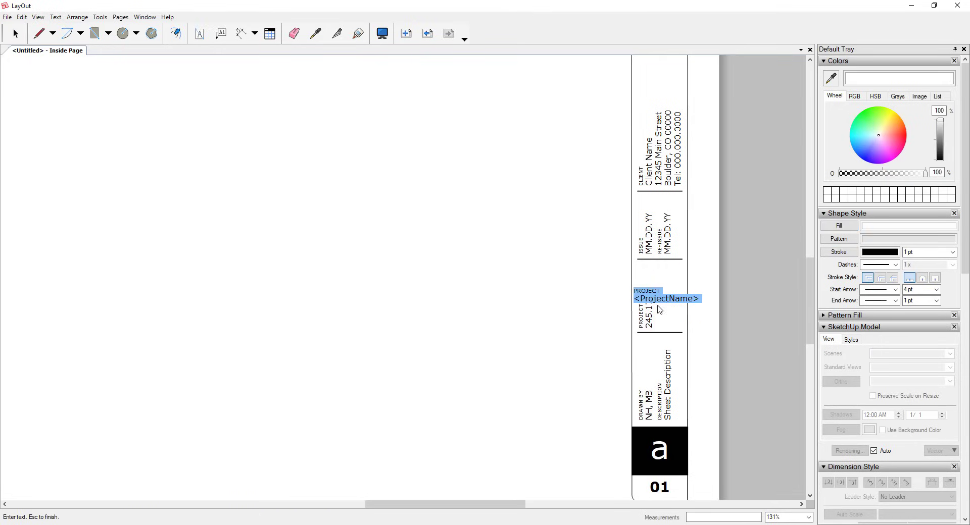
{"action": "left_click", "coordinate": [710, 302]}
{"action": "key", "text": "shift+Home"}
{"action": "type", "text": "Sample House"}
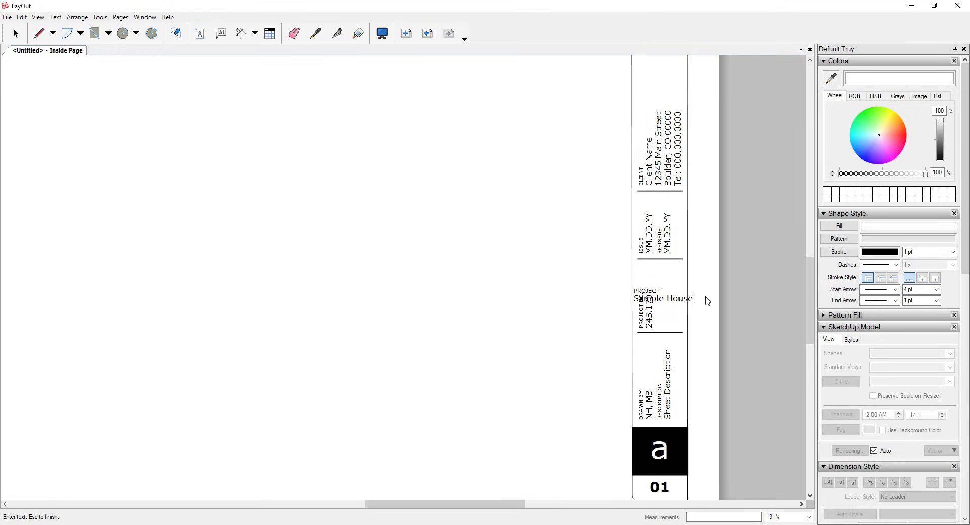
{"action": "key", "text": "Escape"}
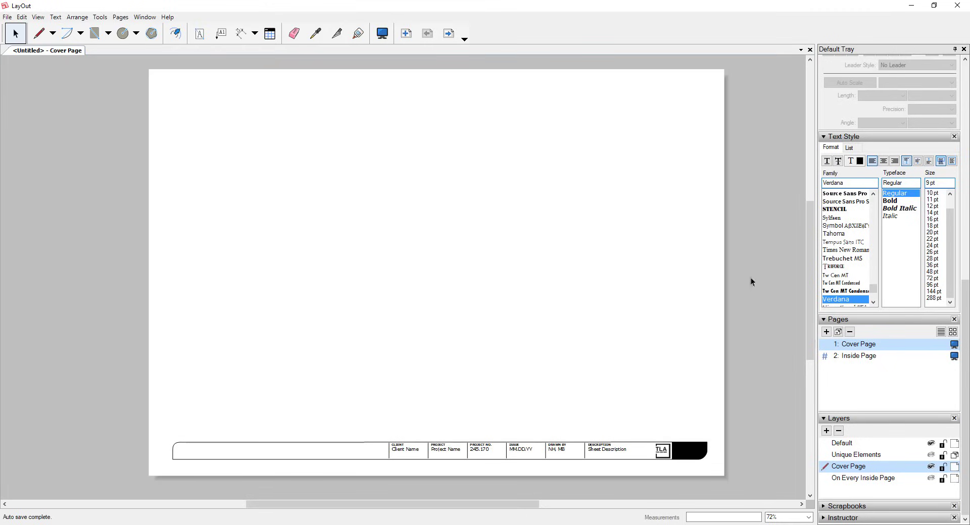
- Review the tray's formatting sections and expand the pattern fill options to see the pattern categories
{"action": "scroll", "coordinate": [860, 251], "scroll_direction": "up", "scroll_amount": 7}
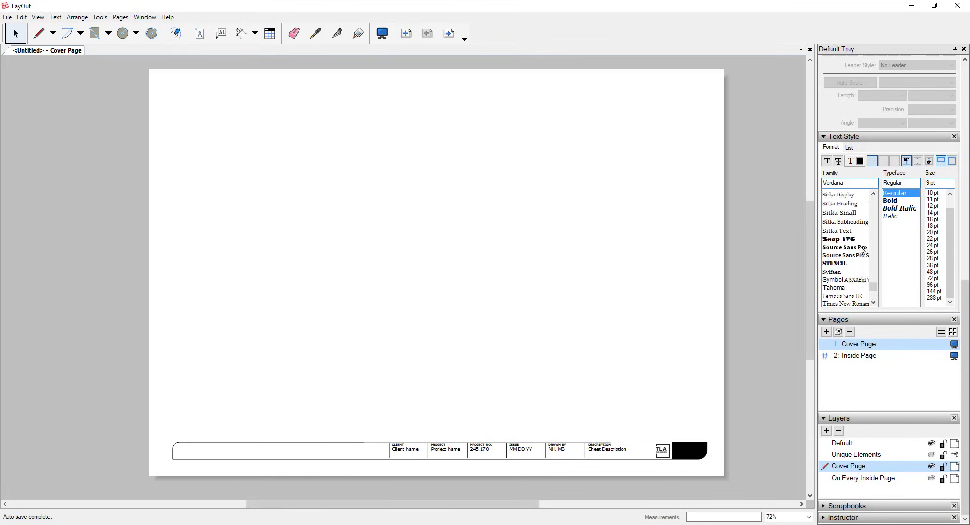
{"action": "scroll", "coordinate": [945, 227], "scroll_direction": "up", "scroll_amount": 1}
{"action": "scroll", "coordinate": [964, 267], "scroll_direction": "up", "scroll_amount": 3}
{"action": "scroll", "coordinate": [964, 271], "scroll_direction": "up", "scroll_amount": 5}
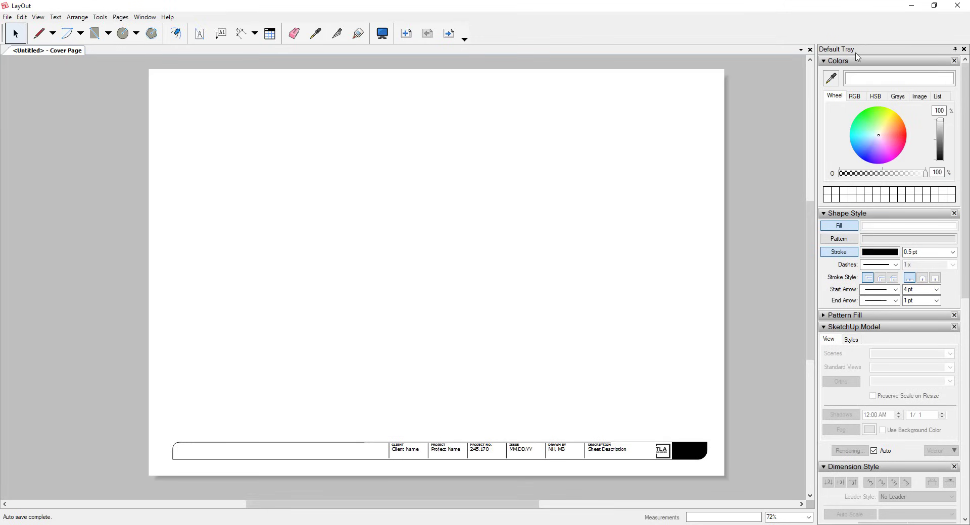
{"action": "scroll", "coordinate": [884, 189], "scroll_direction": "down", "scroll_amount": 1}
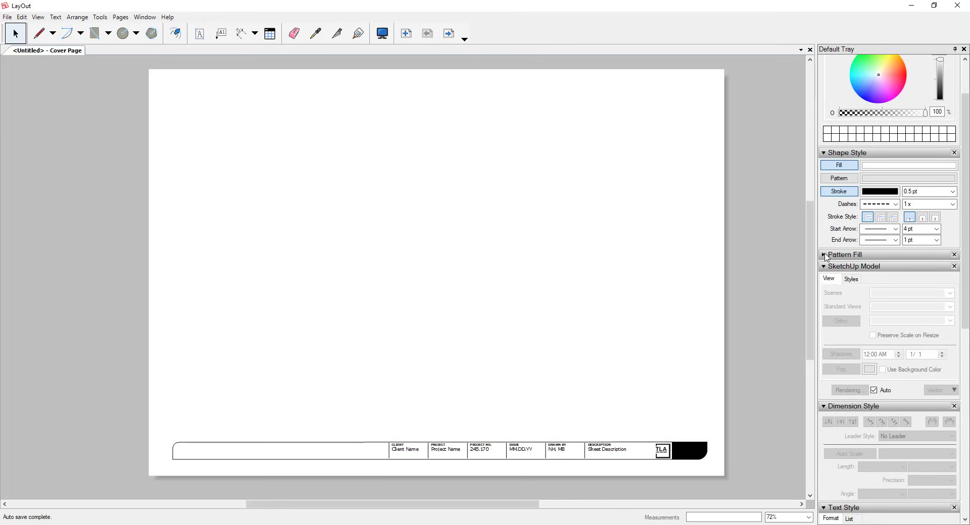
{"action": "left_click", "coordinate": [824, 255]}
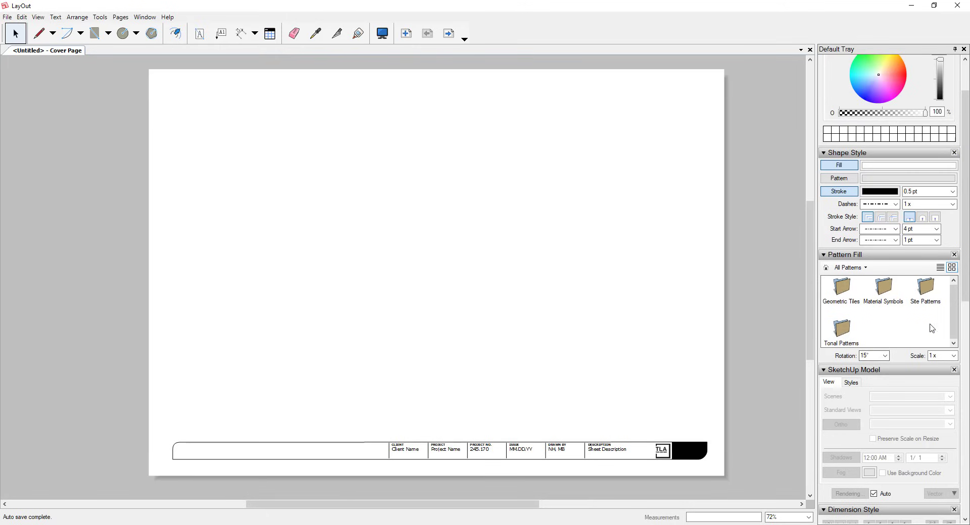
- Review the tray's sections from Colors to Layers and the list of panels that can be shown in it
{"action": "scroll", "coordinate": [932, 329], "scroll_direction": "down", "scroll_amount": 6}
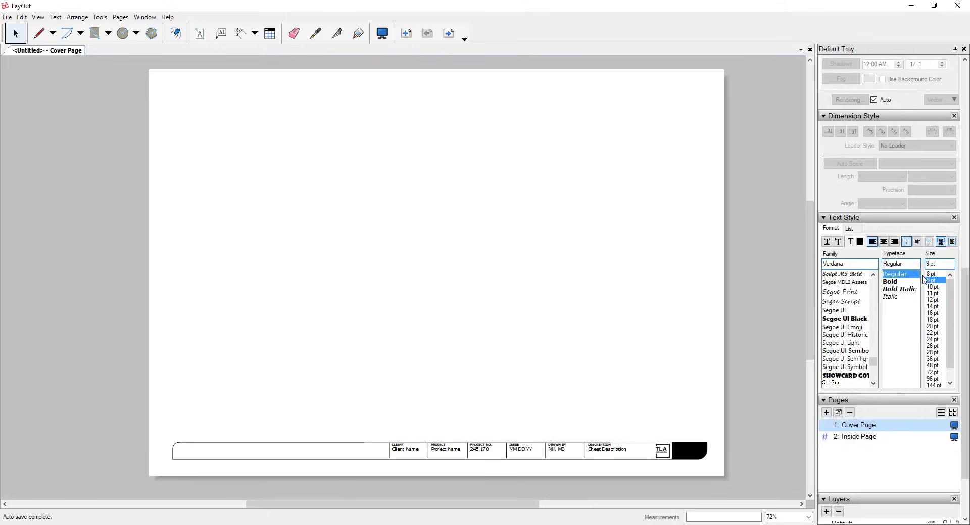
{"action": "scroll", "coordinate": [921, 283], "scroll_direction": "down", "scroll_amount": 1}
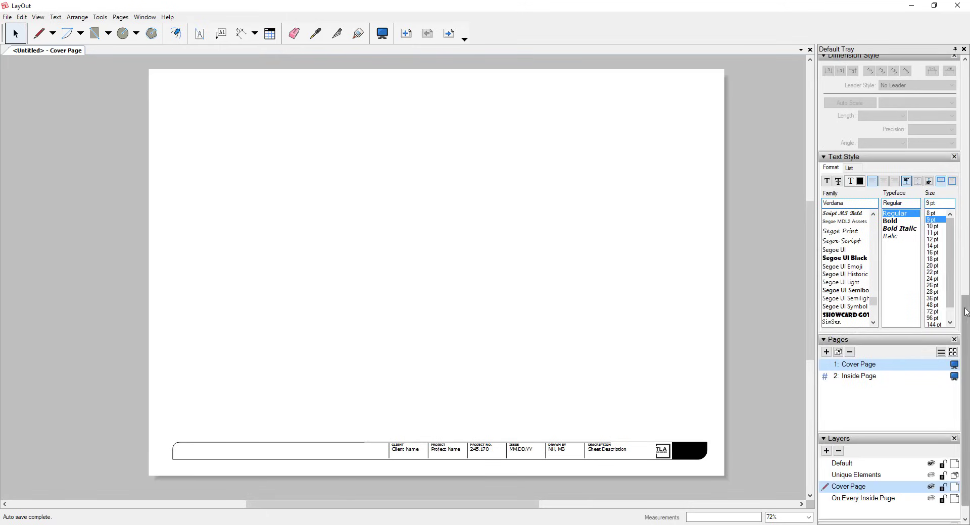
{"action": "left_click_drag", "start_coordinate": [962, 309], "coordinate": [946, 62]}
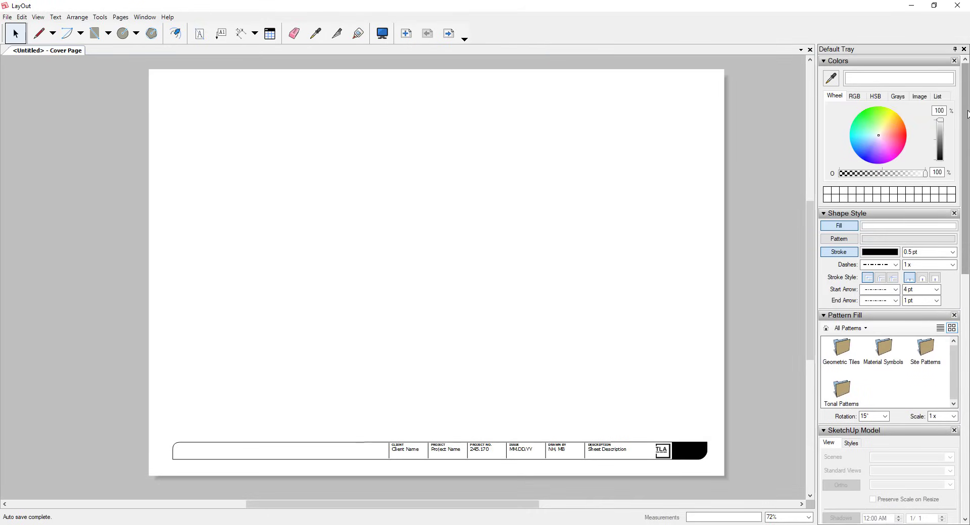
{"action": "left_click_drag", "start_coordinate": [959, 115], "coordinate": [962, 360]}
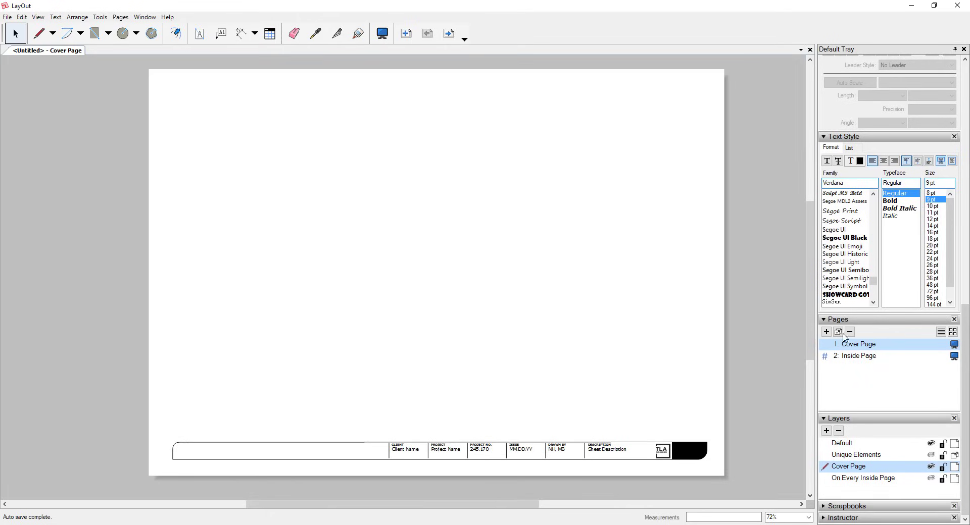
{"action": "left_click", "coordinate": [146, 18]}
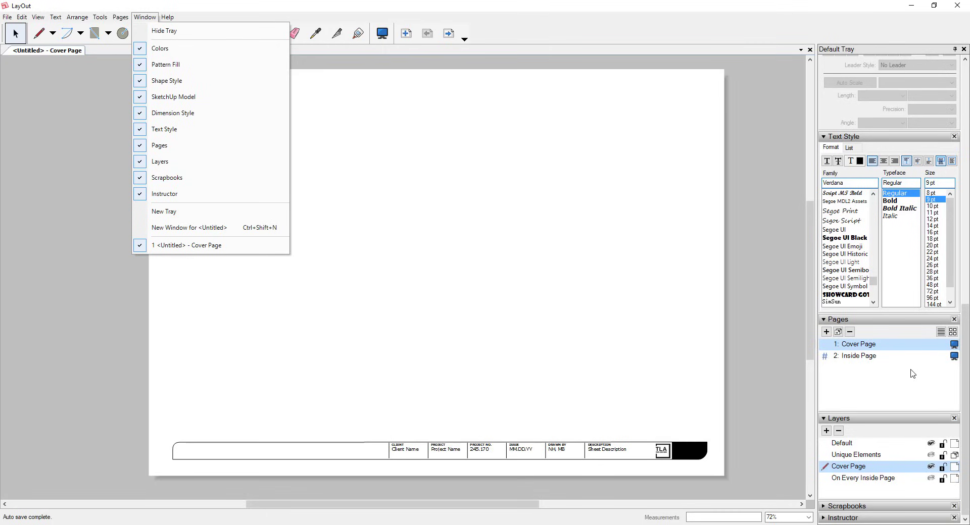
{"action": "left_click", "coordinate": [876, 384]}
- Compare the titleblock layouts of the inside page and the cover page
{"action": "left_click", "coordinate": [862, 357]}
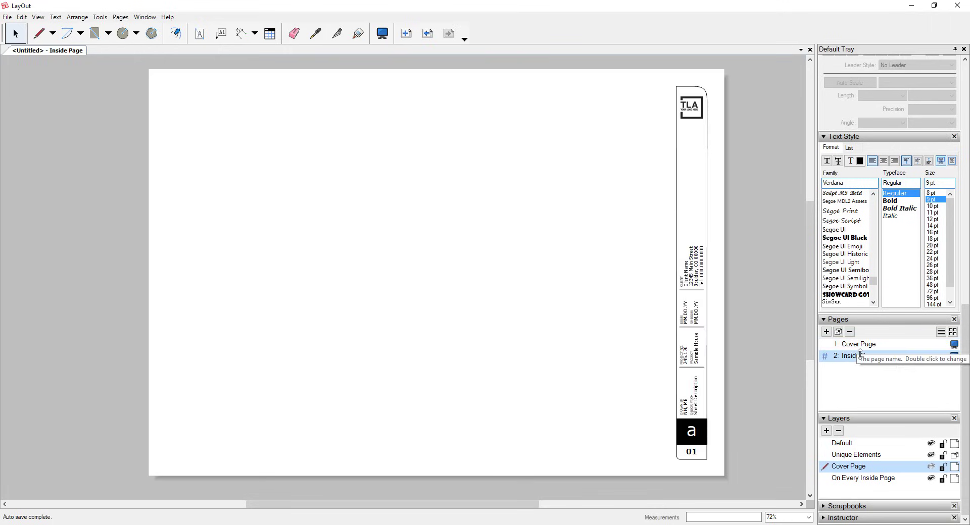
{"action": "left_click", "coordinate": [852, 345]}
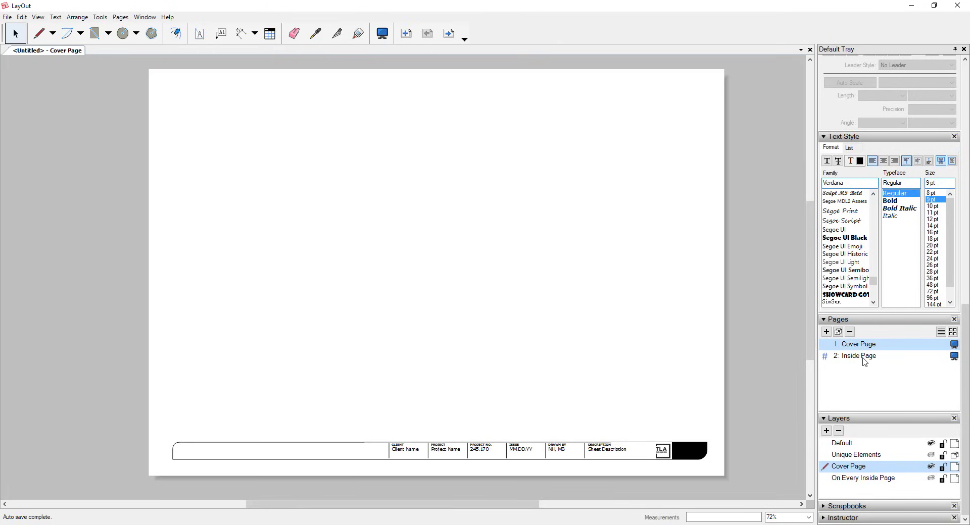
{"action": "left_click", "coordinate": [863, 357]}
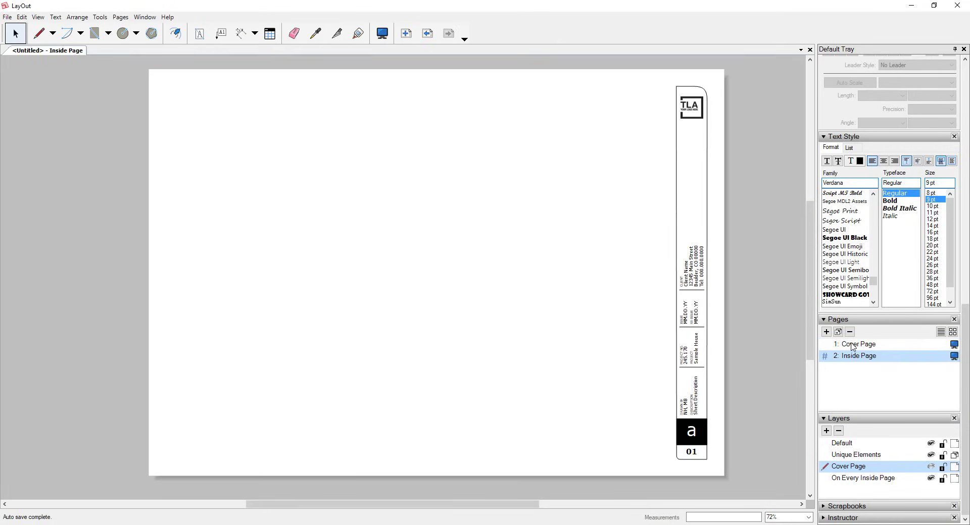
{"action": "left_click", "coordinate": [856, 348]}
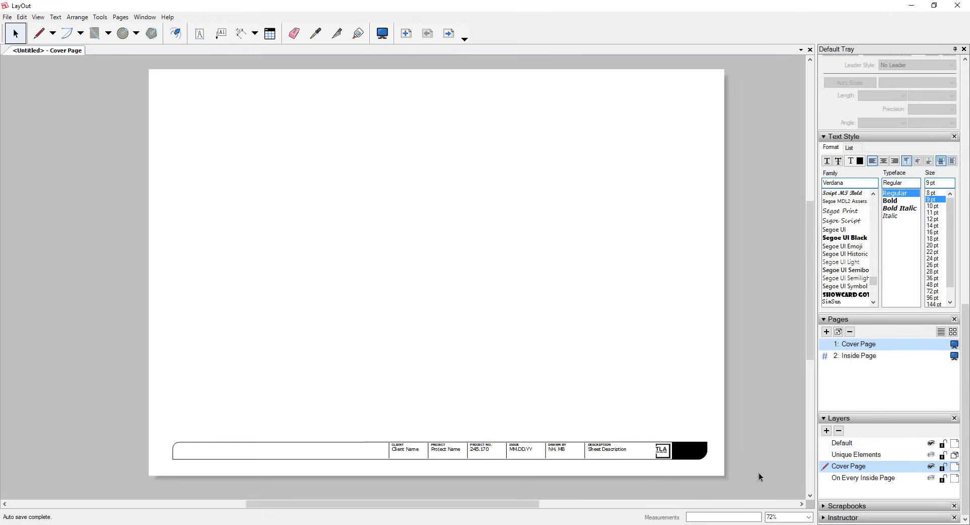
- Add two new pages carrying the inside titleblock after the inside page
{"action": "left_click", "coordinate": [864, 356]}
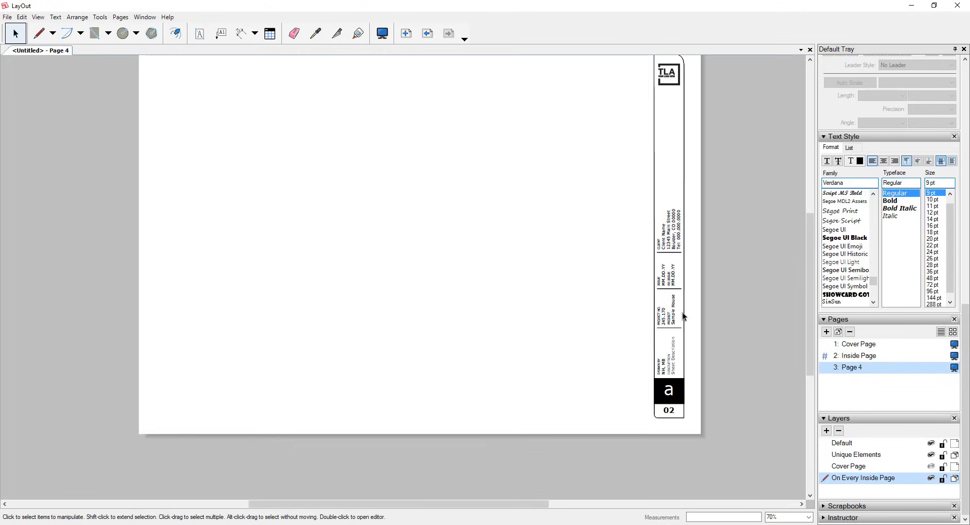
{"action": "middle_click_drag", "start_coordinate": [683, 317], "coordinate": [680, 337]}
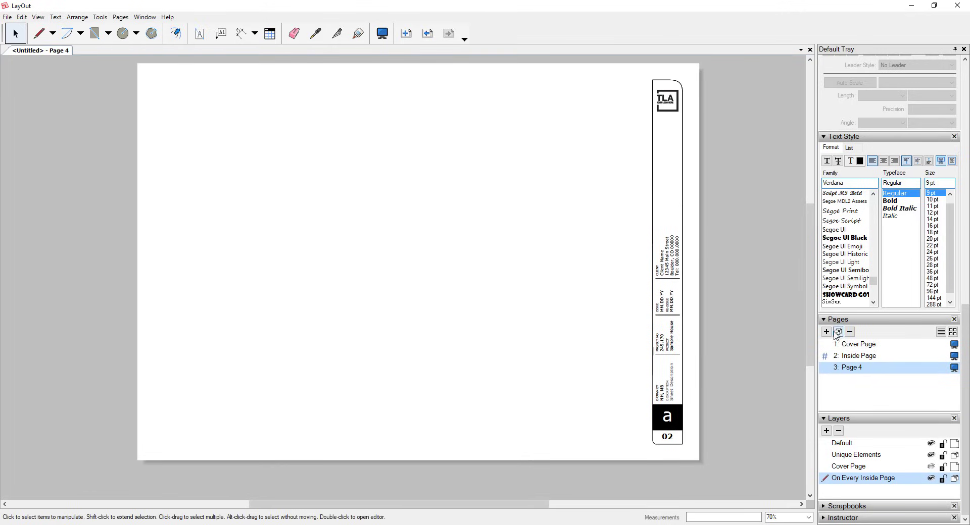
{"action": "left_click", "coordinate": [826, 332]}
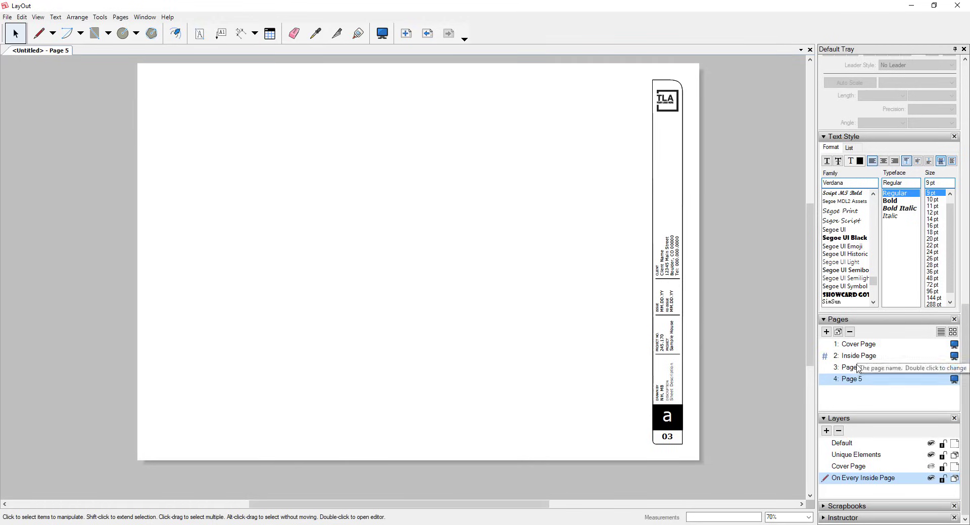
- Rename the third page as "Plan Views"
{"action": "left_click", "coordinate": [856, 369]}
{"action": "double_click", "coordinate": [857, 370]}
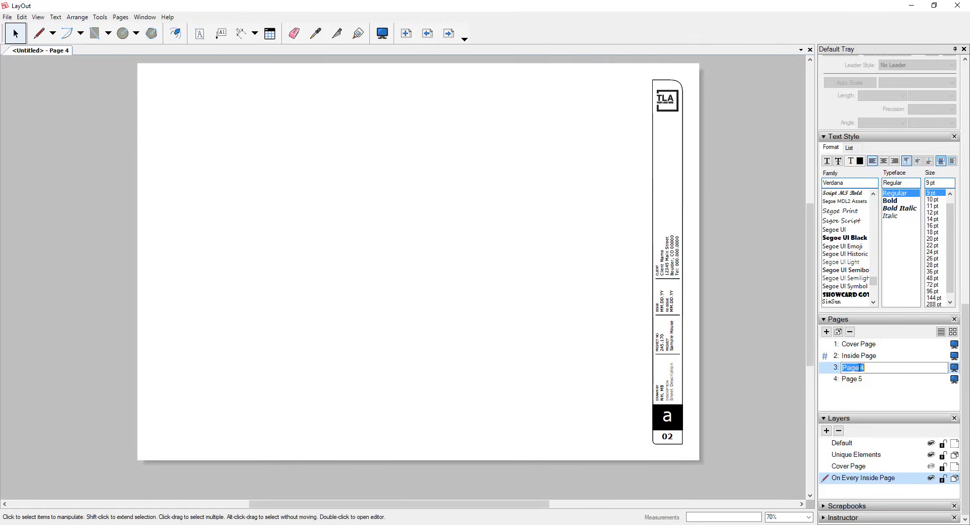
{"action": "type", "text": "Plan Views"}
{"action": "key", "text": "Return"}
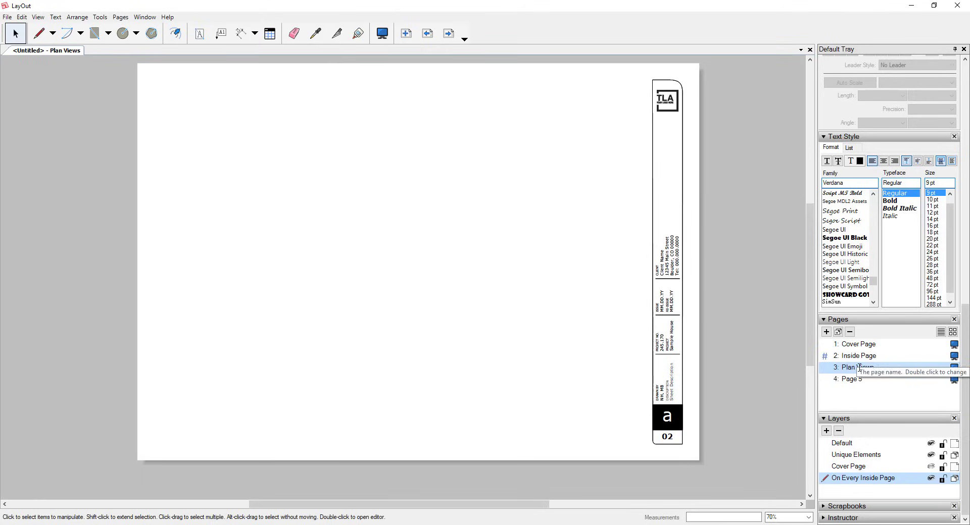
- Rename the fourth page as "Elevations"
{"action": "left_click", "coordinate": [858, 380]}
{"action": "double_click", "coordinate": [857, 380]}
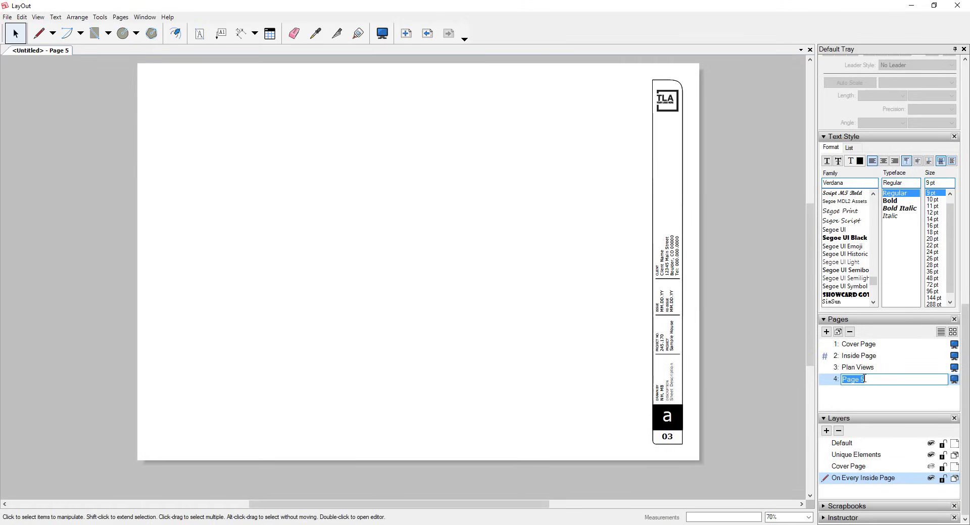
{"action": "type", "text": "Elevations"}
{"action": "key", "text": "Return"}
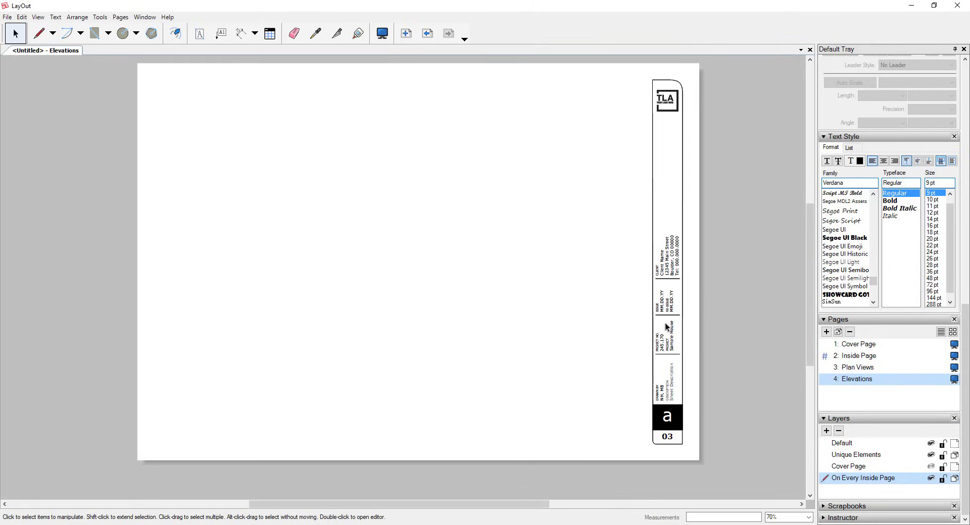
{"action": "middle_click_drag", "start_coordinate": [665, 324], "coordinate": [669, 328]}
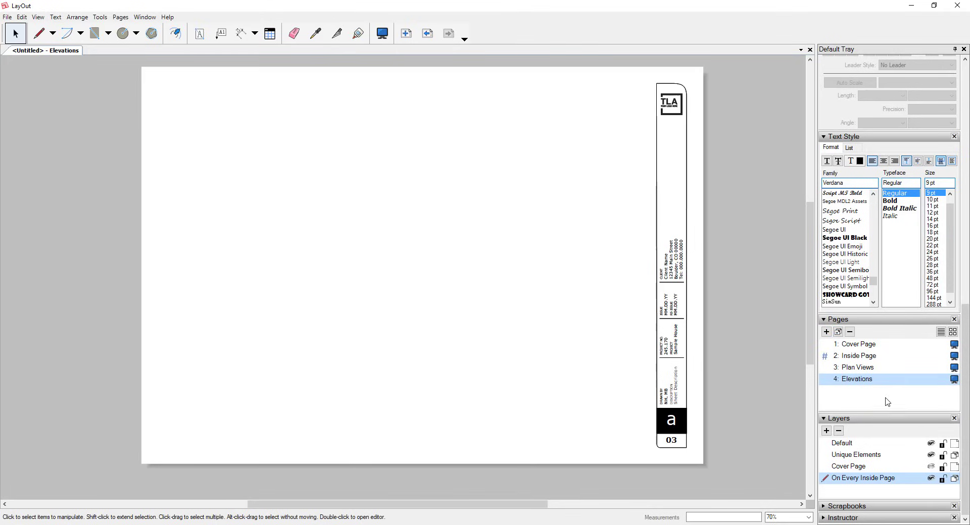
{"action": "scroll", "coordinate": [903, 422], "scroll_direction": "up", "scroll_amount": 3}
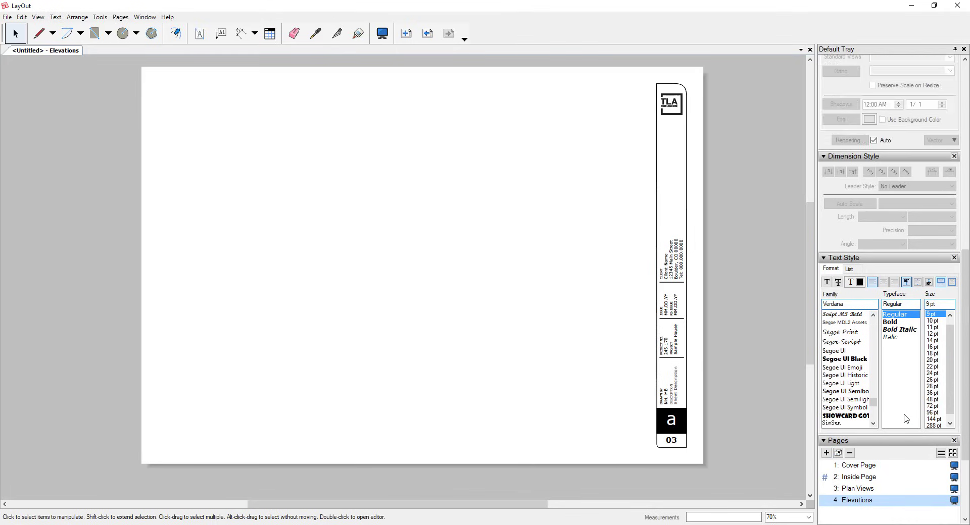
{"action": "scroll", "coordinate": [904, 404], "scroll_direction": "down", "scroll_amount": 3}
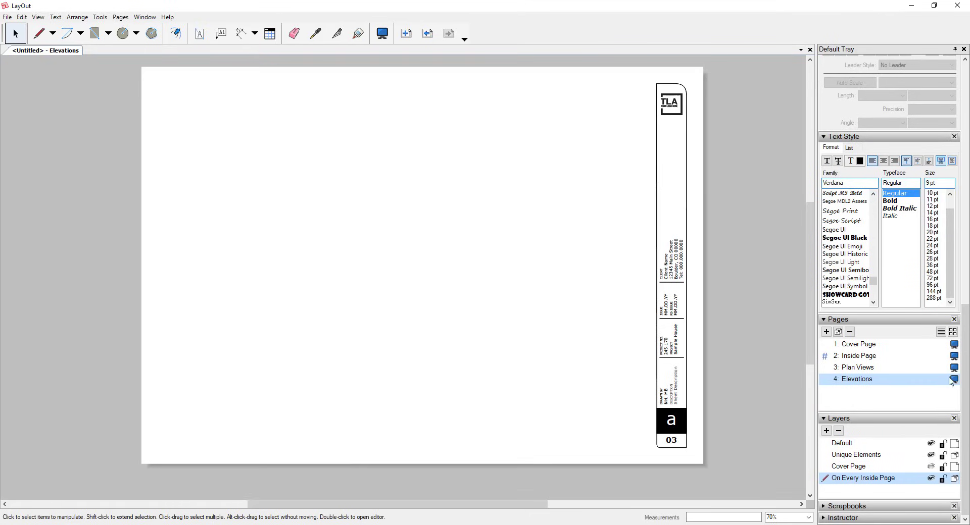
- Switch to the Plan Views page and start inserting external content into it
{"action": "left_click", "coordinate": [853, 369]}
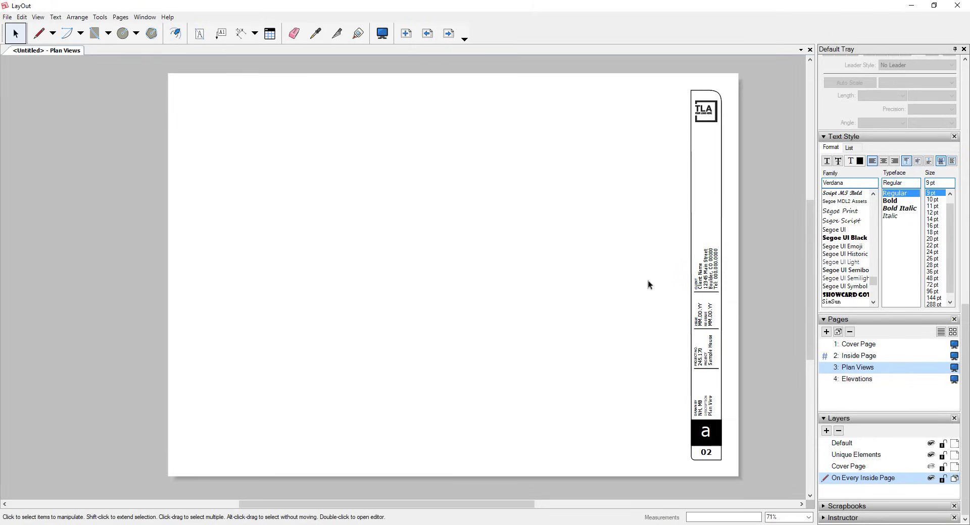
{"action": "scroll", "coordinate": [471, 260], "scroll_direction": "up", "scroll_amount": 1}
{"action": "scroll", "coordinate": [489, 261], "scroll_direction": "down", "scroll_amount": 1}
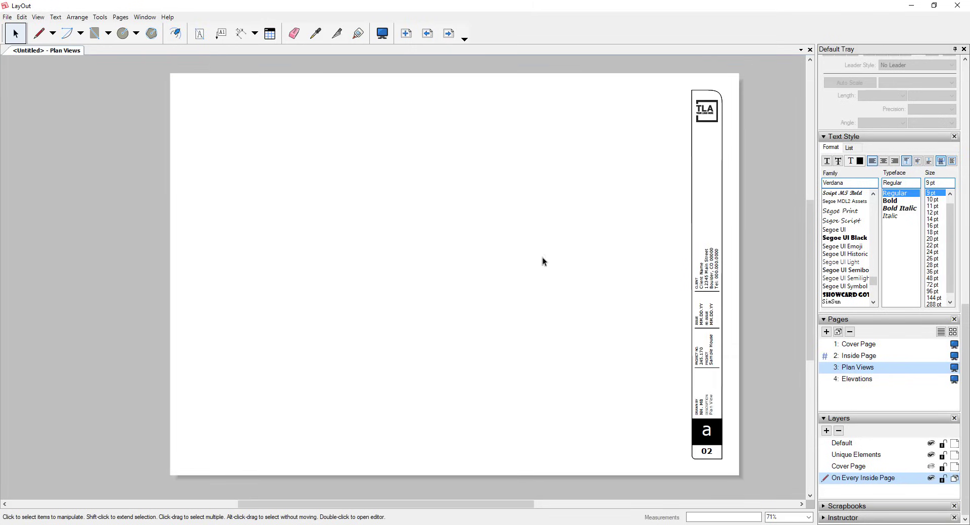
{"action": "scroll", "coordinate": [493, 240], "scroll_direction": "up", "scroll_amount": 1}
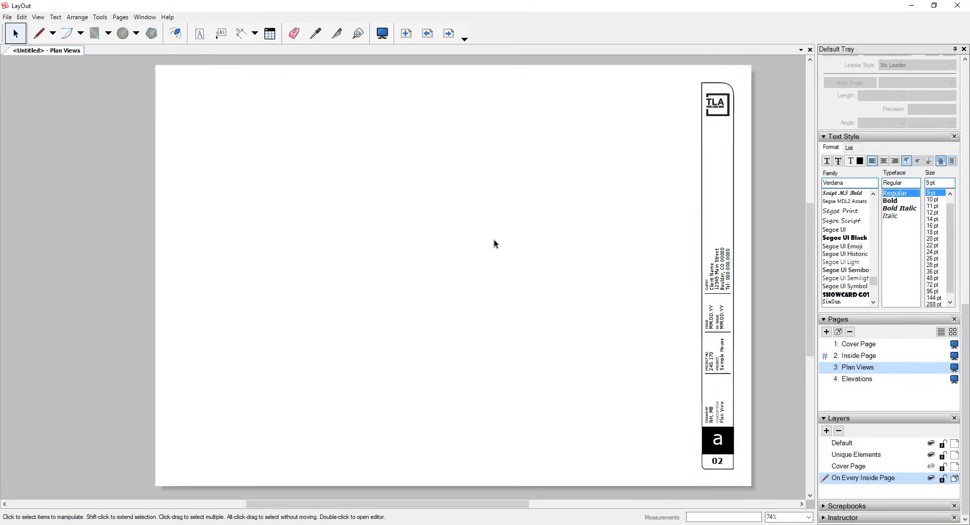
{"action": "scroll", "coordinate": [481, 242], "scroll_direction": "down", "scroll_amount": 1}
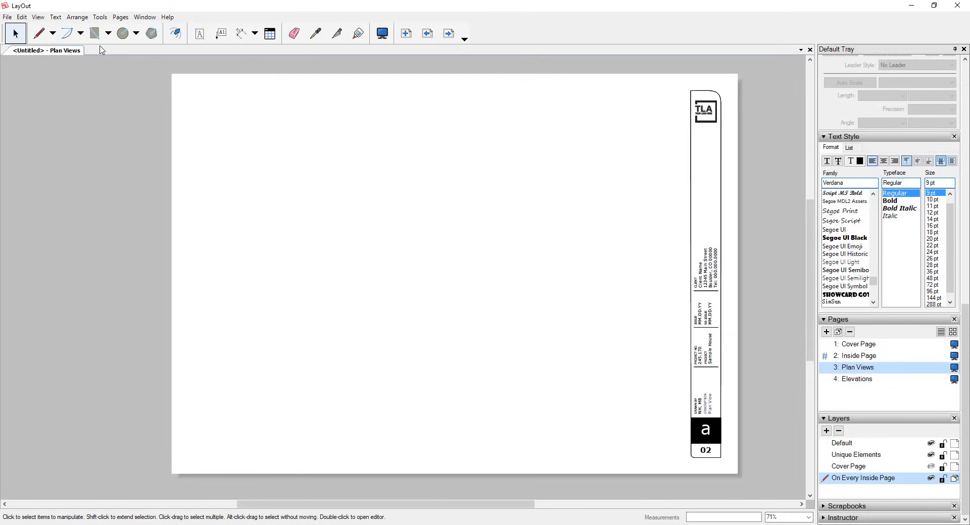
{"action": "left_click", "coordinate": [9, 16]}
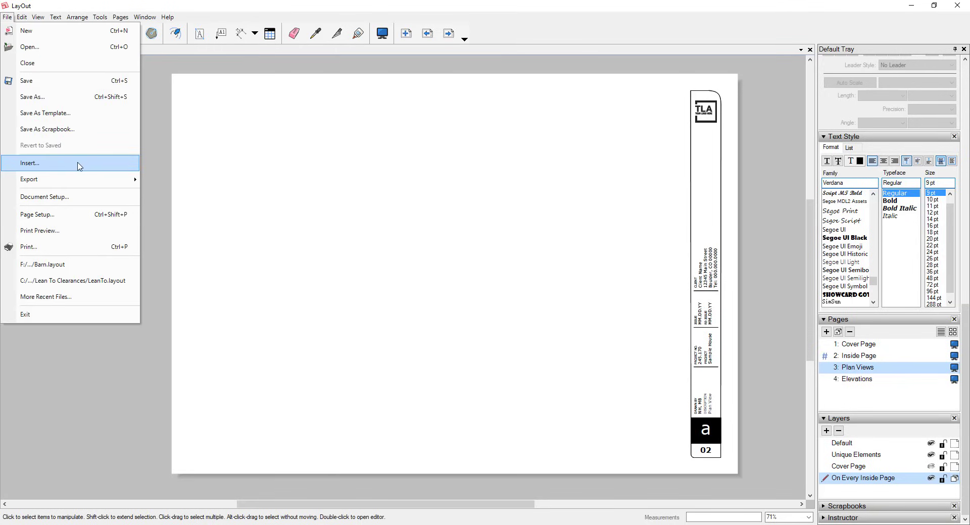
{"action": "left_click", "coordinate": [45, 168]}
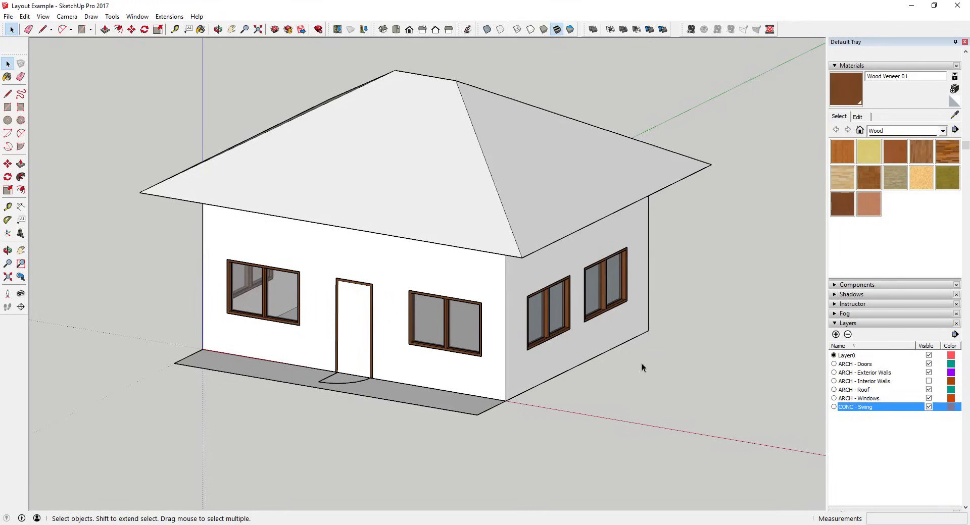
- Switch to SketchUp and examine the Layout Example house model from several sides
{"action": "mouse_move", "coordinate": [641, 368]}
{"action": "left_mouse_down"}
{"action": "mouse_move", "coordinate": [556, 232]}
{"action": "mouse_move", "coordinate": [616, 214]}
{"action": "mouse_move", "coordinate": [444, 264]}
{"action": "mouse_move", "coordinate": [581, 262]}
{"action": "mouse_move", "coordinate": [423, 293]}
{"action": "left_mouse_up"}
{"action": "middle_click_drag", "start_coordinate": [423, 294], "coordinate": [86, 300]}
{"action": "middle_click_drag", "start_coordinate": [506, 287], "coordinate": [541, 277]}
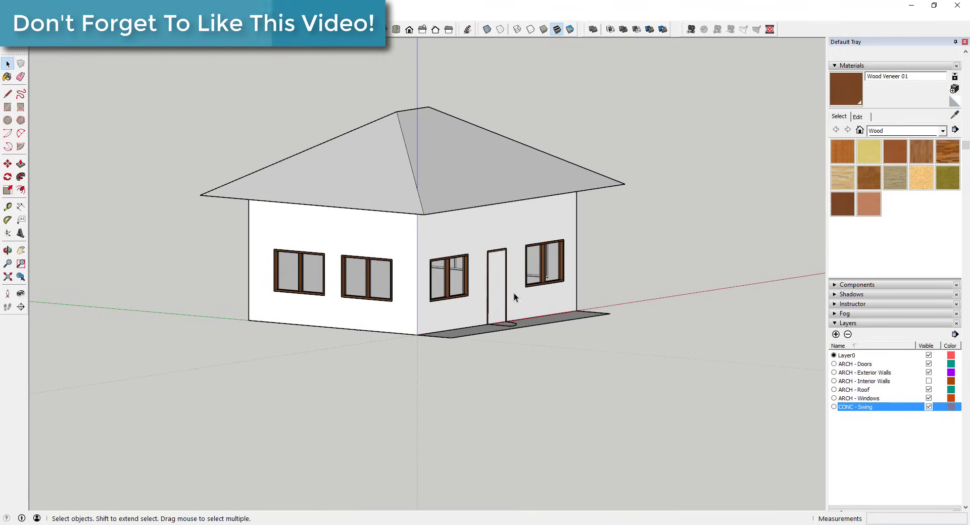
{"action": "middle_click_drag", "start_coordinate": [465, 280], "coordinate": [513, 224]}
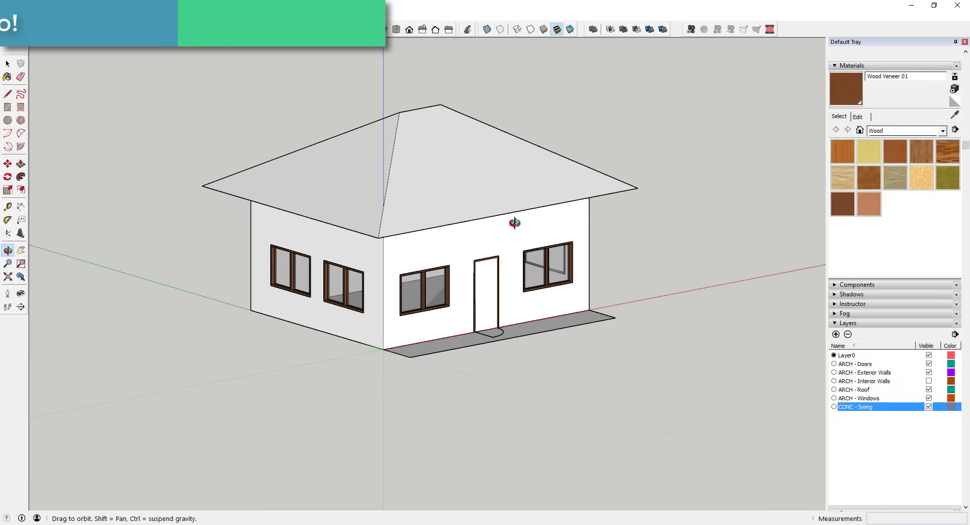
{"action": "scroll", "coordinate": [514, 223], "scroll_direction": "down", "scroll_amount": 3}
{"action": "scroll", "coordinate": [529, 217], "scroll_direction": "up", "scroll_amount": 3}
{"action": "scroll", "coordinate": [529, 218], "scroll_direction": "up", "scroll_amount": 2}
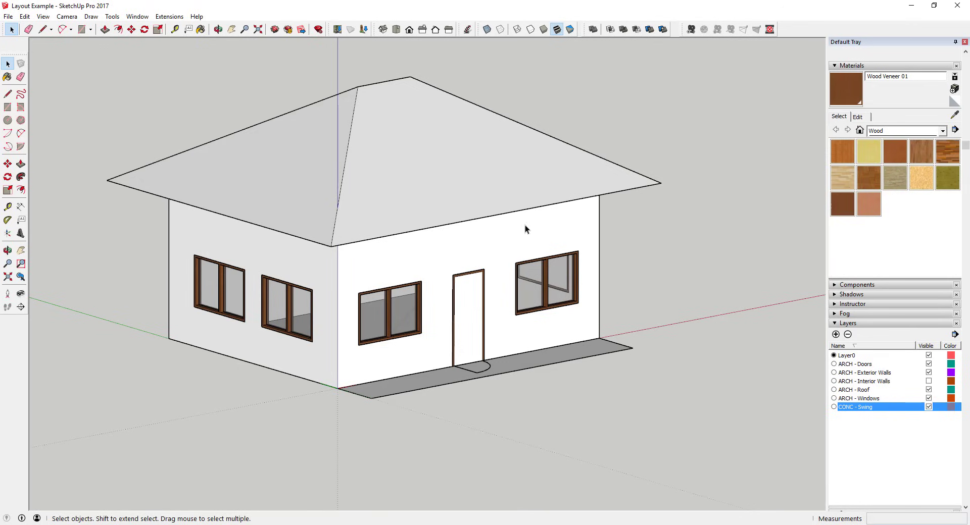
{"action": "scroll", "coordinate": [525, 225], "scroll_direction": "down", "scroll_amount": 3}
{"action": "scroll", "coordinate": [580, 245], "scroll_direction": "up", "scroll_amount": 3}
{"action": "scroll", "coordinate": [580, 244], "scroll_direction": "down", "scroll_amount": 2}
{"action": "middle_click_drag", "start_coordinate": [659, 201], "coordinate": [629, 212]}
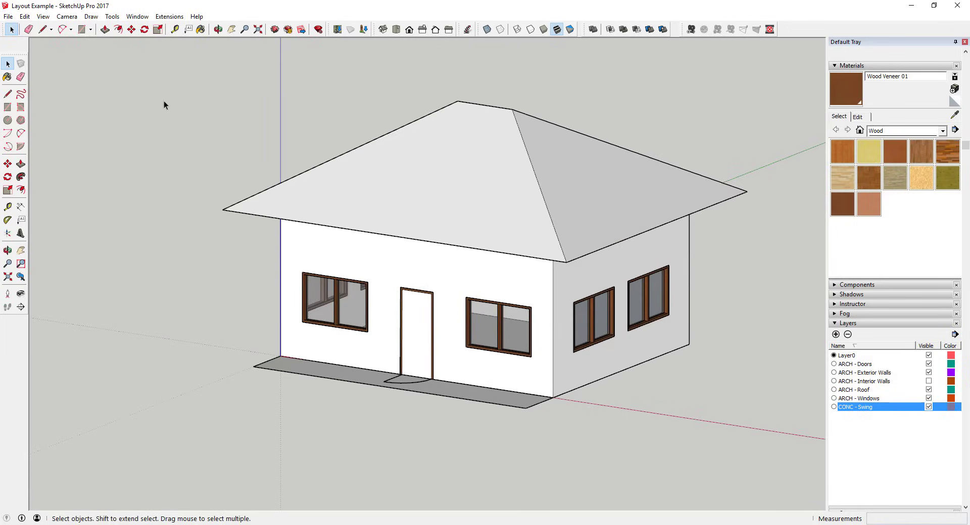
- Save the house model in SketchUp
{"action": "left_click", "coordinate": [8, 17]}
{"action": "left_click", "coordinate": [23, 55]}
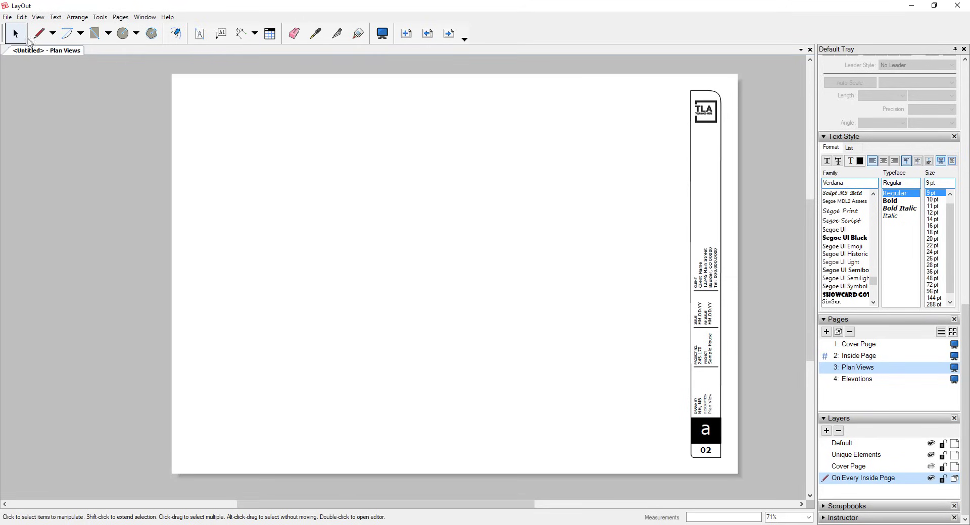
- Switch to LayOut and insert the Layout Example SketchUp model from the Videos > Layout folder into the Plan Views page
{"action": "left_click", "coordinate": [7, 16]}
{"action": "left_click", "coordinate": [35, 167]}
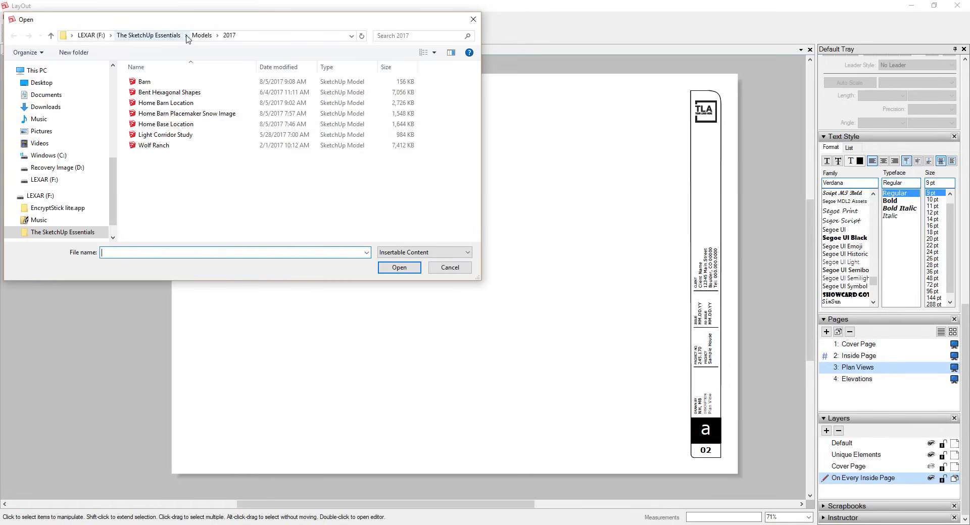
{"action": "left_click", "coordinate": [202, 35]}
{"action": "left_click", "coordinate": [160, 36]}
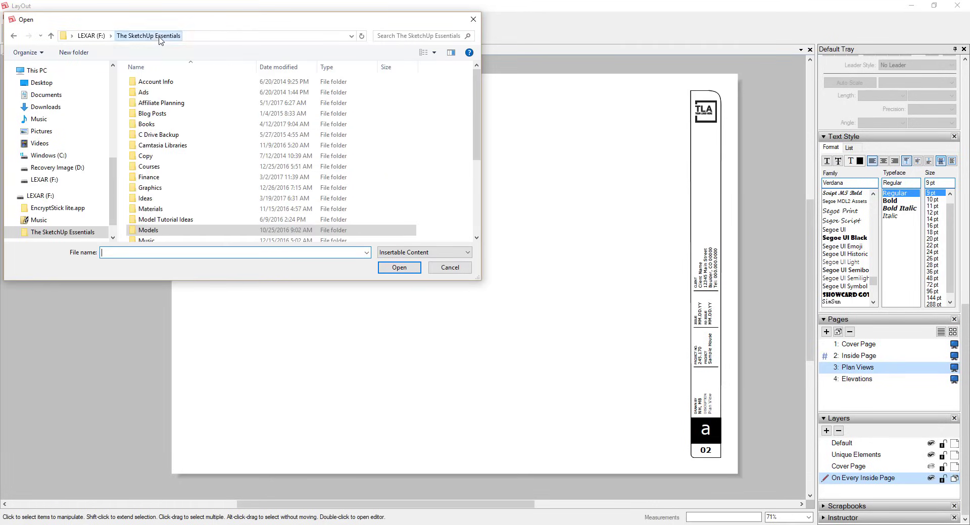
{"action": "scroll", "coordinate": [167, 210], "scroll_direction": "down", "scroll_amount": 4}
{"action": "double_click", "coordinate": [146, 229]}
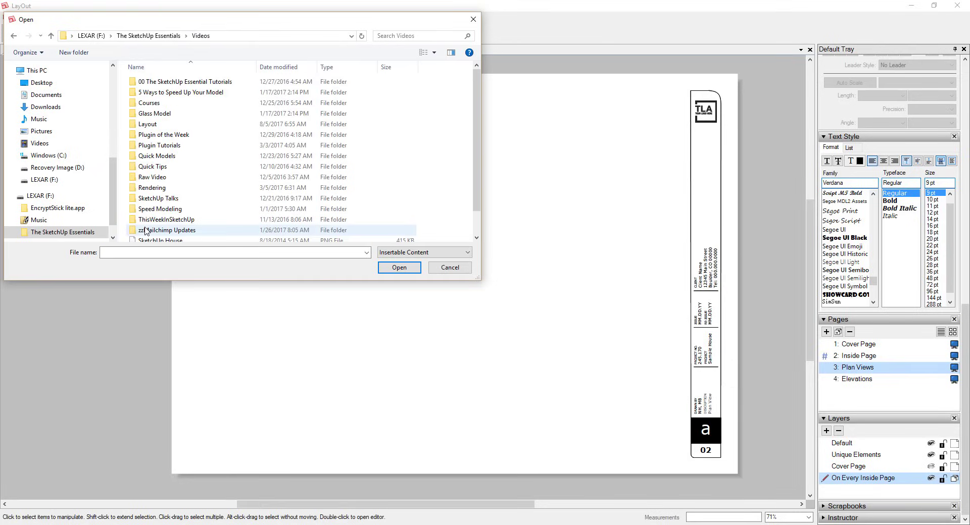
{"action": "scroll", "coordinate": [144, 181], "scroll_direction": "down", "scroll_amount": 1}
{"action": "double_click", "coordinate": [147, 98]}
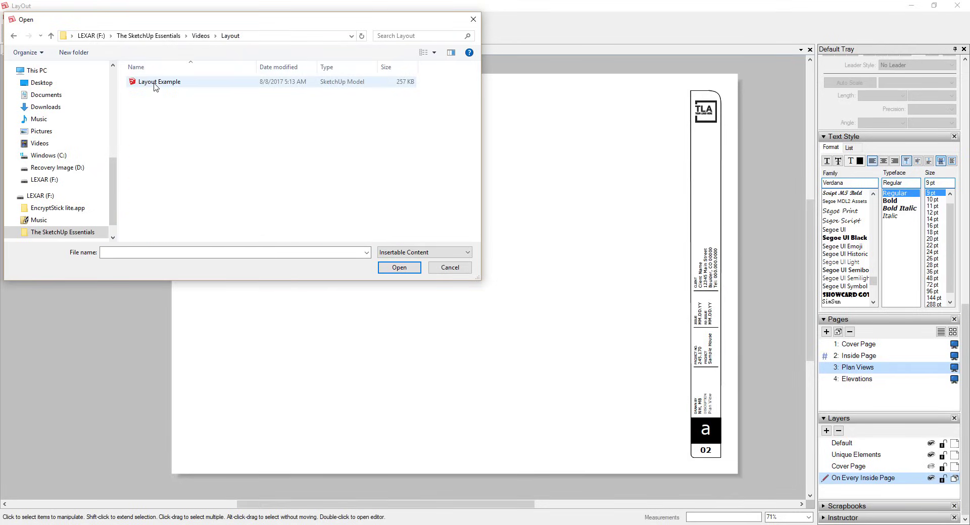
{"action": "double_click", "coordinate": [155, 84]}
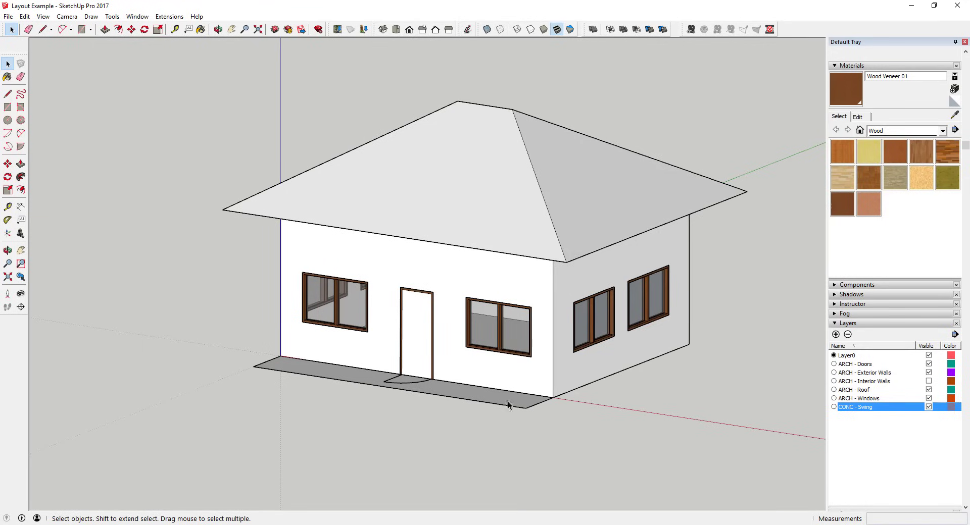
- Switch to LayOut and narrow the house model viewport on the Plan Views page by pulling its right edge inward
{"action": "key", "text": "alt+Tab"}
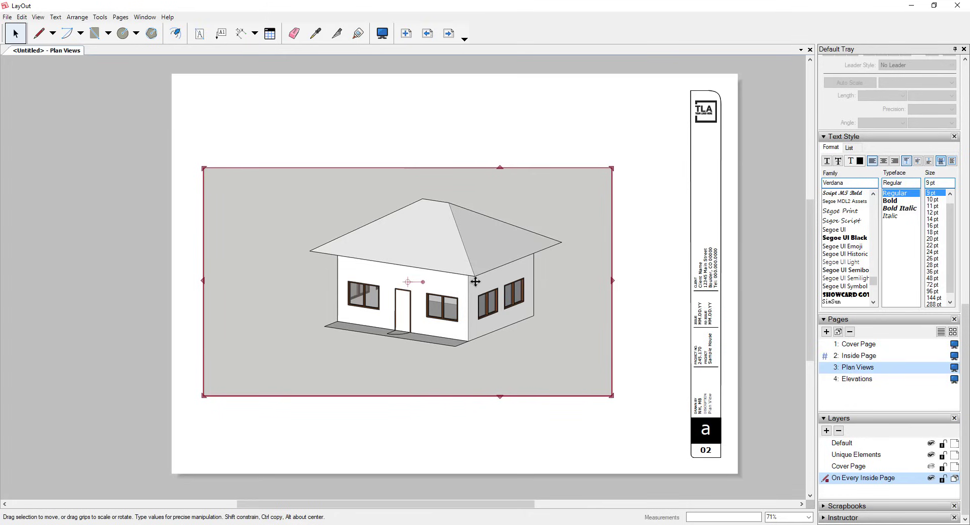
{"action": "scroll", "coordinate": [595, 288], "scroll_direction": "down", "scroll_amount": 2}
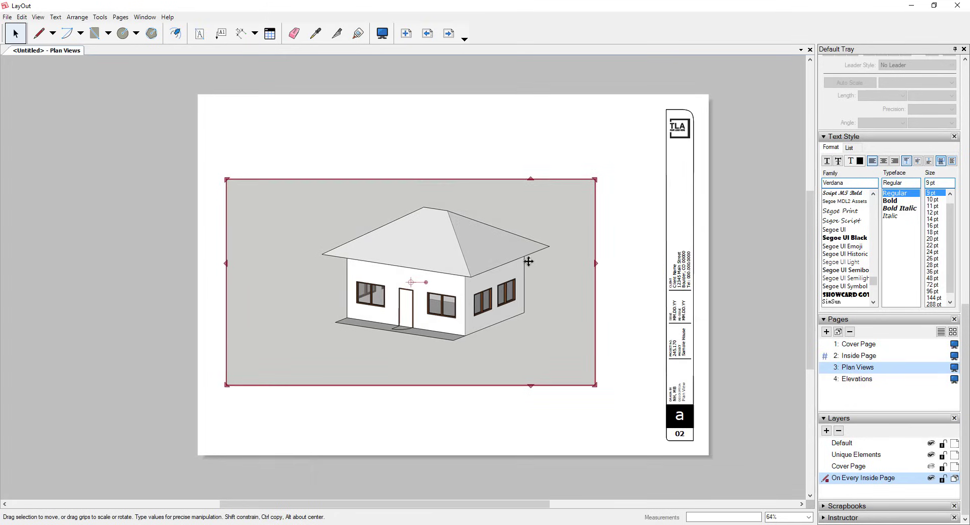
{"action": "scroll", "coordinate": [594, 281], "scroll_direction": "up", "scroll_amount": 1}
{"action": "left_click_drag", "start_coordinate": [603, 282], "coordinate": [476, 286]}
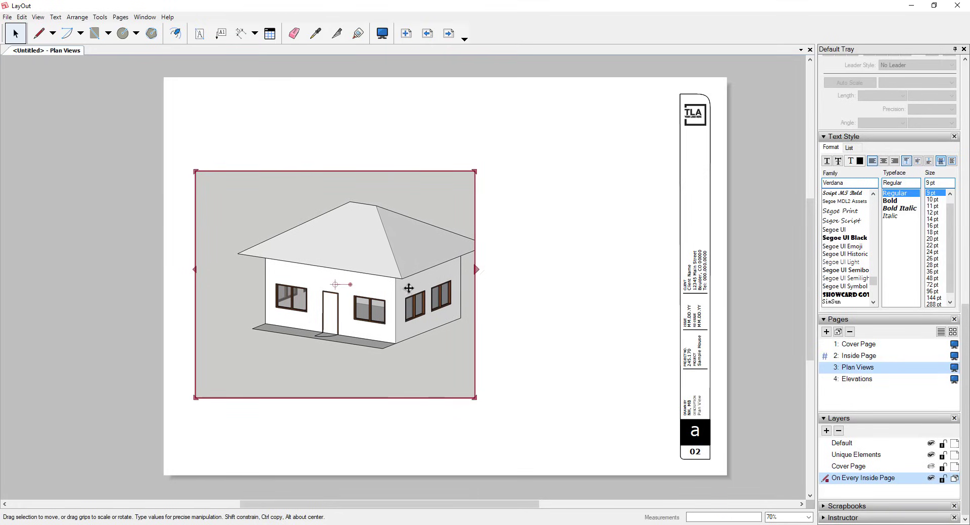
{"action": "scroll", "coordinate": [386, 283], "scroll_direction": "down", "scroll_amount": 2}
{"action": "scroll", "coordinate": [386, 283], "scroll_direction": "up", "scroll_amount": 3}
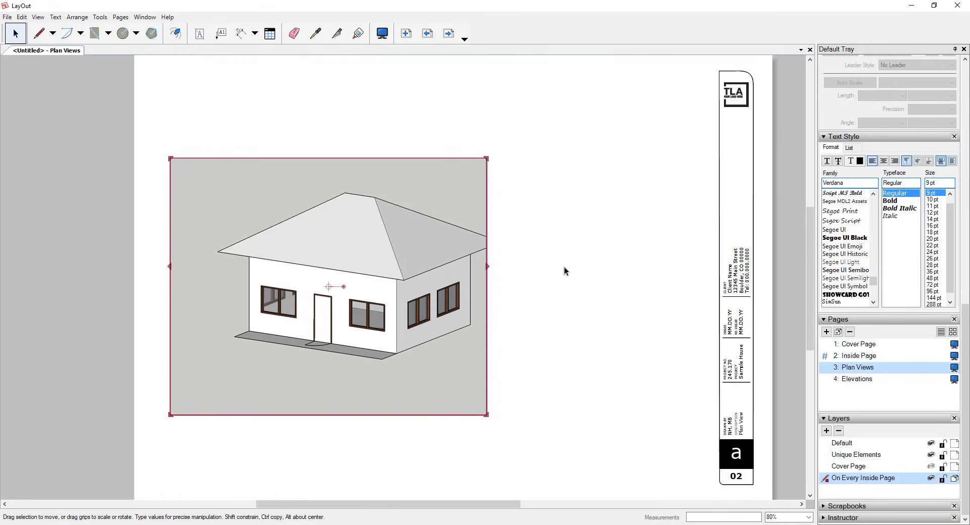
{"action": "left_click", "coordinate": [567, 266]}
{"action": "scroll", "coordinate": [616, 251], "scroll_direction": "down", "scroll_amount": 2}
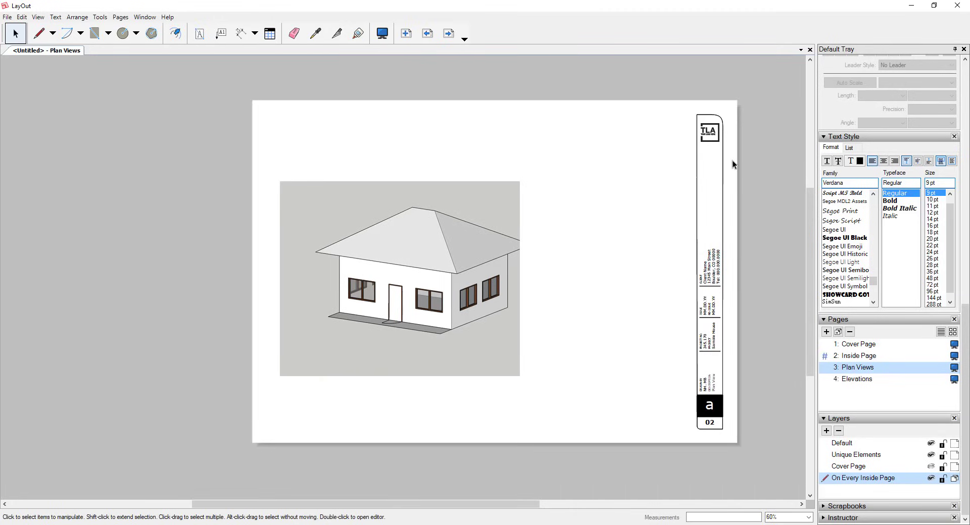
- Open the house viewport for editing, orbit the model to try different angles, and zoom out so the house appears smaller
{"action": "scroll", "coordinate": [427, 274], "scroll_direction": "up", "scroll_amount": 2}
{"action": "left_click", "coordinate": [440, 273]}
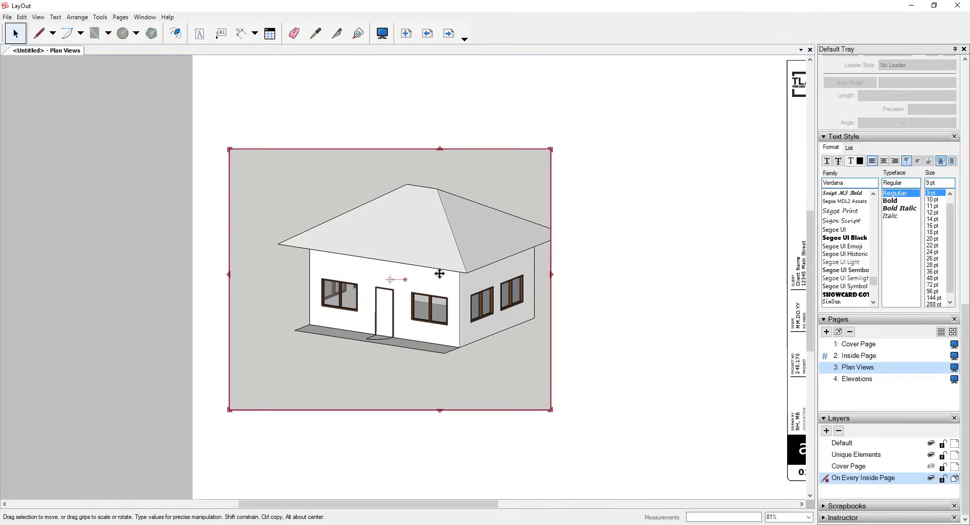
{"action": "double_click", "coordinate": [406, 252]}
{"action": "left_click_drag", "start_coordinate": [409, 253], "coordinate": [403, 316]}
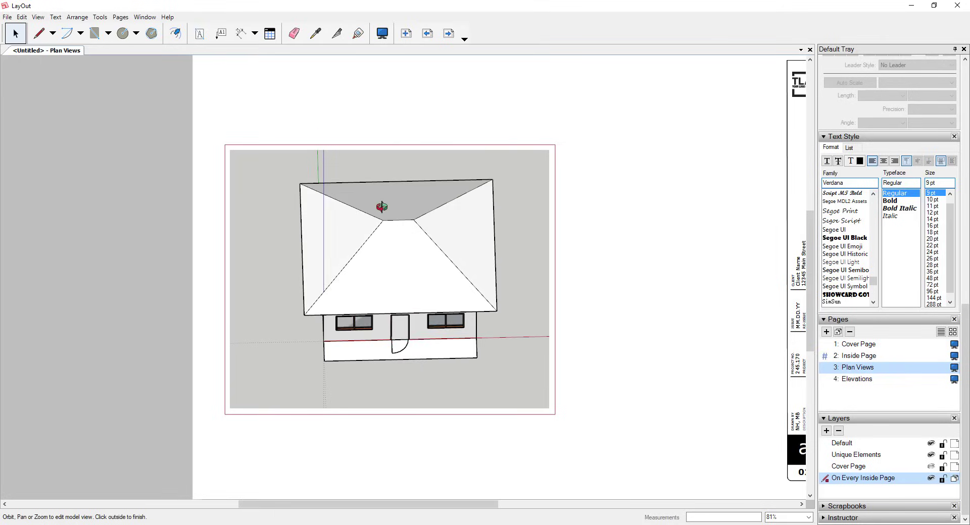
{"action": "left_click_drag", "start_coordinate": [383, 208], "coordinate": [435, 286]}
{"action": "scroll", "coordinate": [430, 283], "scroll_direction": "down", "scroll_amount": 5}
{"action": "key", "text": "Escape"}
{"action": "left_click", "coordinate": [454, 293]}
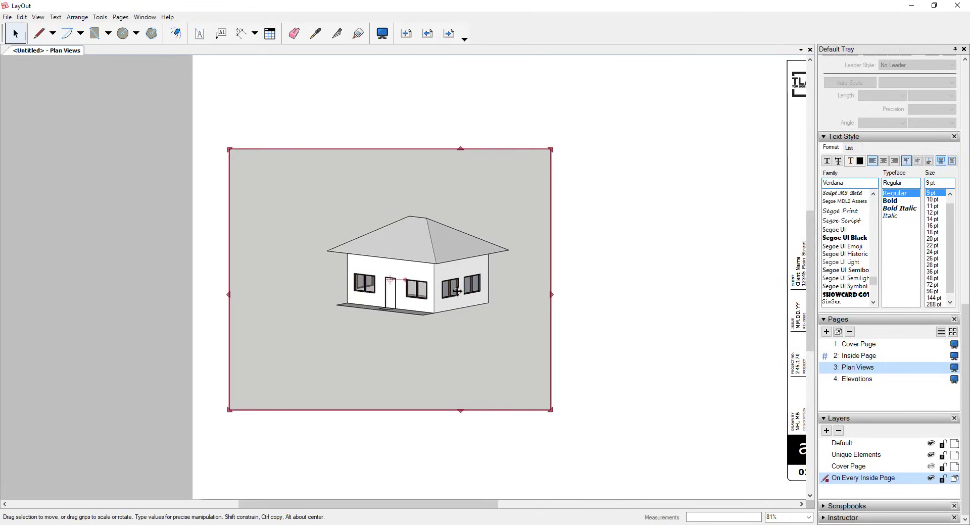
- Reopen the viewport's model view, zoom in on the house, and orbit to look down on its roof and front
{"action": "double_click", "coordinate": [438, 272]}
{"action": "mouse_move", "coordinate": [439, 272]}
{"action": "left_mouse_down"}
{"action": "mouse_move", "coordinate": [417, 291]}
{"action": "mouse_move", "coordinate": [368, 287]}
{"action": "mouse_move", "coordinate": [434, 257]}
{"action": "left_mouse_up"}
{"action": "scroll", "coordinate": [454, 248], "scroll_direction": "up", "scroll_amount": 5}
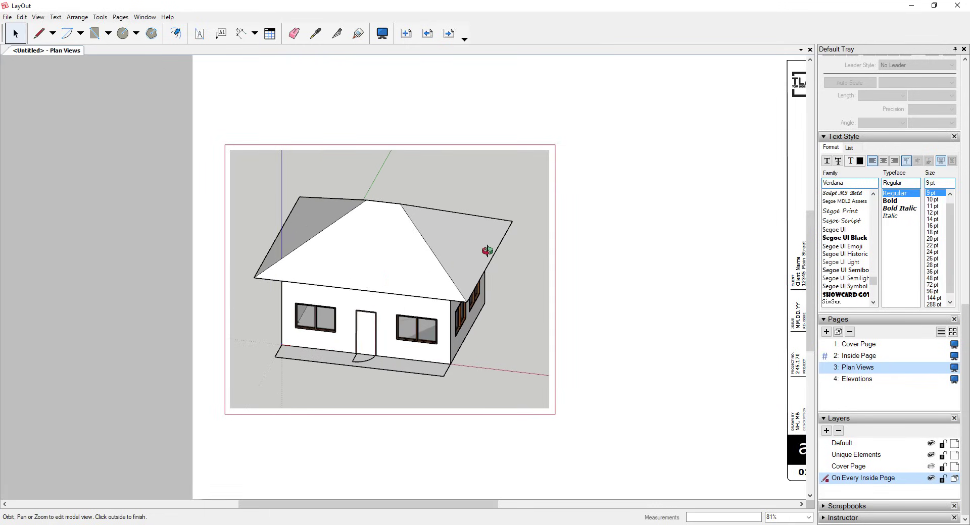
{"action": "left_click", "coordinate": [695, 279]}
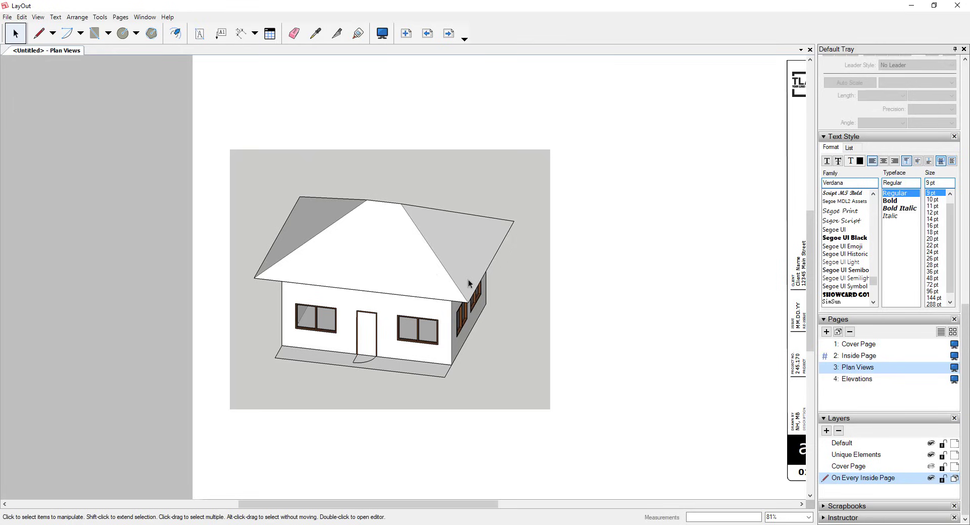
{"action": "scroll", "coordinate": [461, 297], "scroll_direction": "down", "scroll_amount": 2}
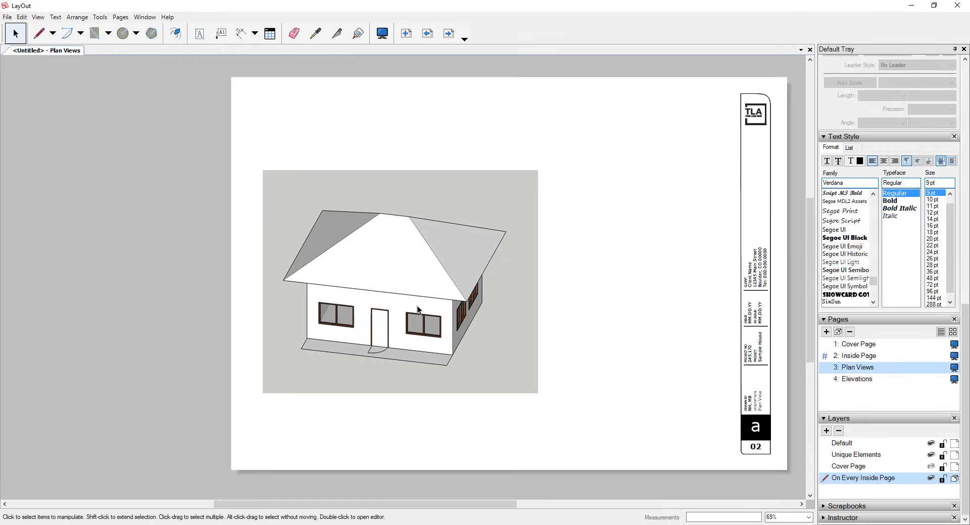
{"action": "scroll", "coordinate": [427, 307], "scroll_direction": "up", "scroll_amount": 3}
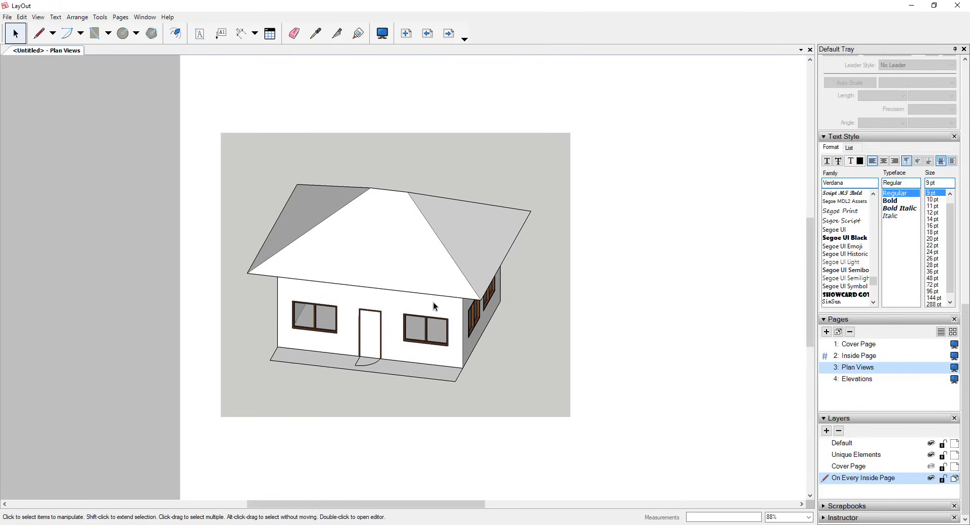
- Edit the viewport's model view again and orbit to a lower angle showing the front and side walls
{"action": "double_click", "coordinate": [456, 302]}
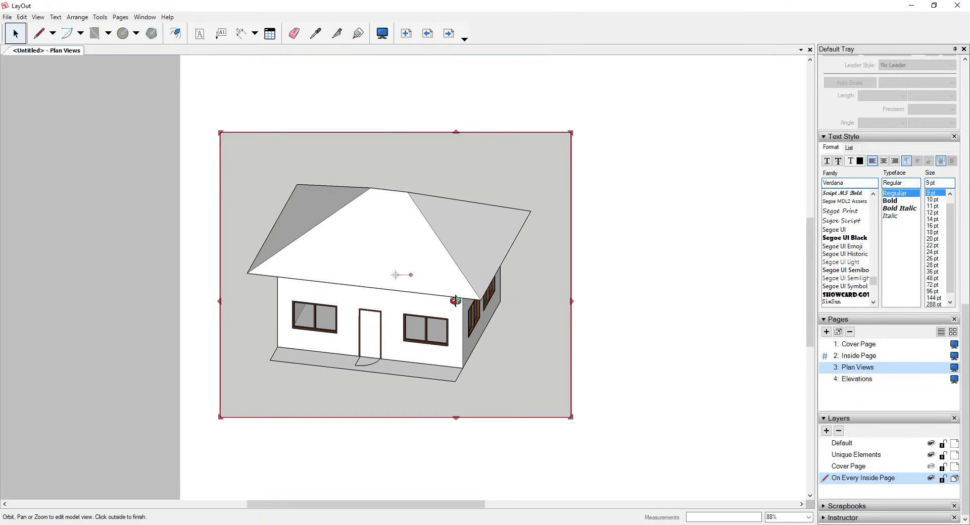
{"action": "left_click_drag", "start_coordinate": [445, 314], "coordinate": [407, 231]}
{"action": "left_click", "coordinate": [741, 223]}
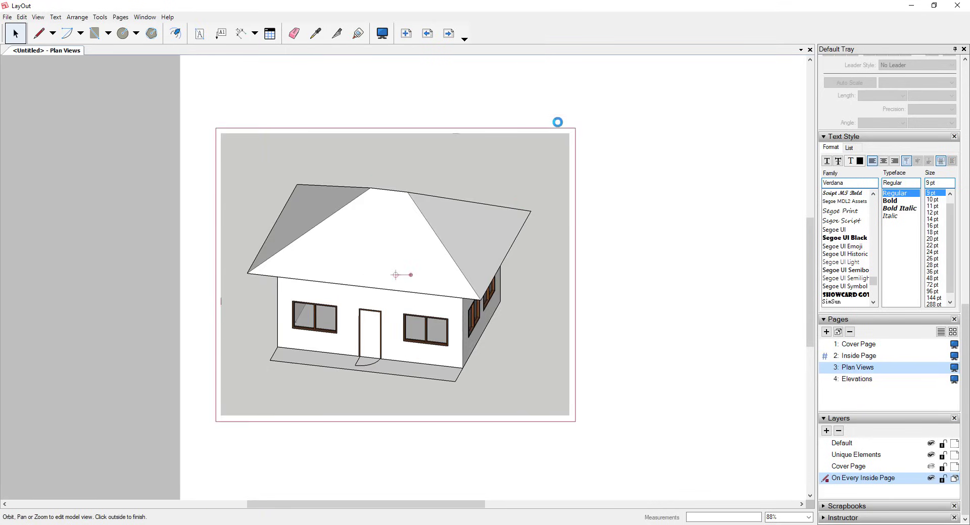
{"action": "left_click", "coordinate": [459, 211]}
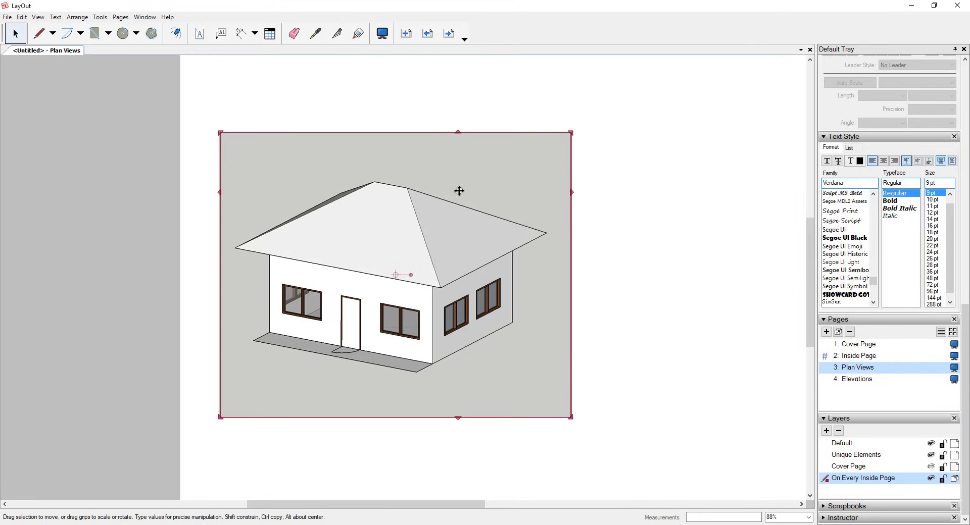
- Move the house viewport straight up to the upper part of the Plan Views page
{"action": "scroll", "coordinate": [457, 297], "scroll_direction": "down", "scroll_amount": 2}
{"action": "scroll", "coordinate": [568, 288], "scroll_direction": "down", "scroll_amount": 1}
{"action": "scroll", "coordinate": [444, 242], "scroll_direction": "up", "scroll_amount": 1}
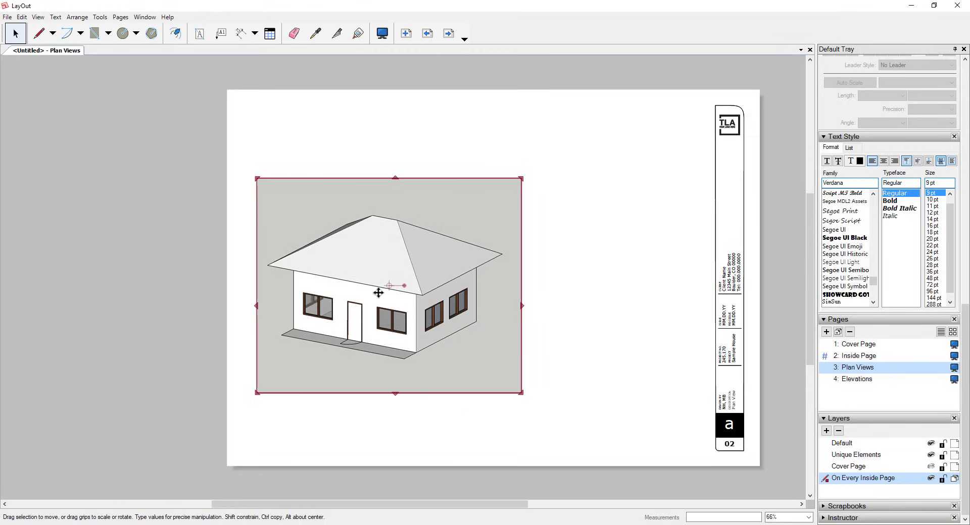
{"action": "left_click_drag", "start_coordinate": [422, 290], "coordinate": [419, 233]}
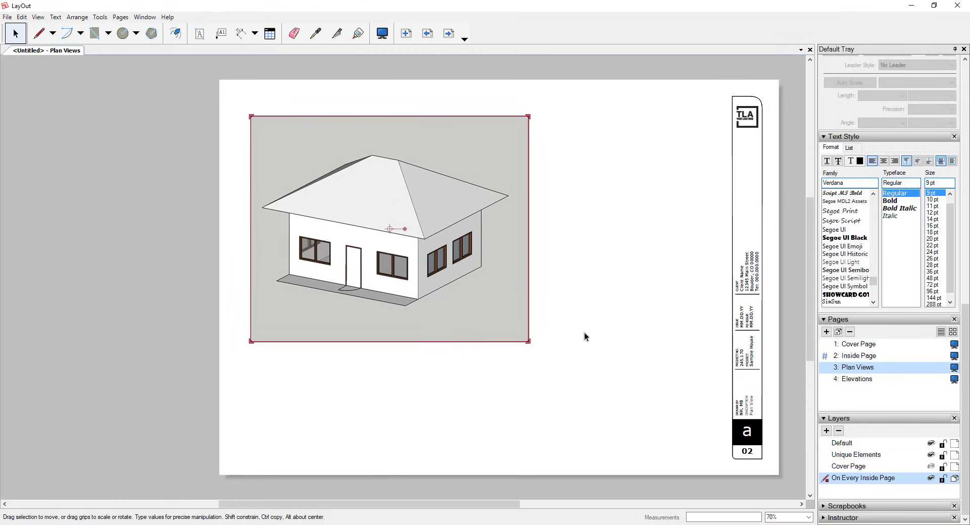
- Switch to SketchUp and hide the ARCH - Roof layer with the house in top view
{"action": "left_click", "coordinate": [537, 524]}
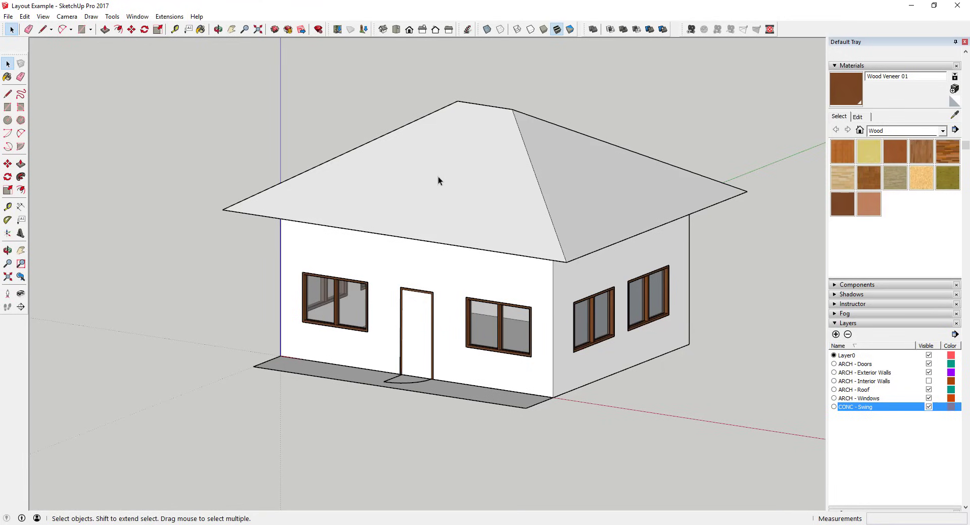
{"action": "scroll", "coordinate": [511, 228], "scroll_direction": "down", "scroll_amount": 5}
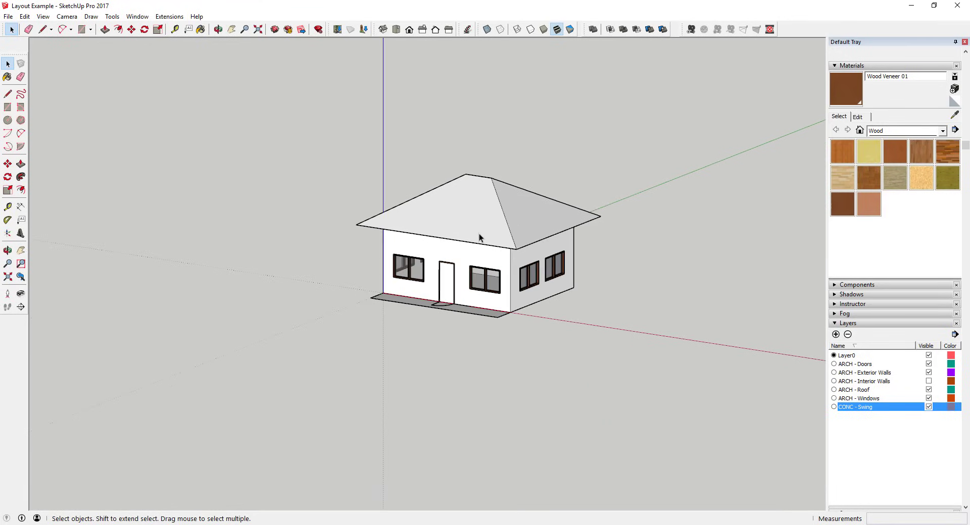
{"action": "left_click", "coordinate": [396, 29]}
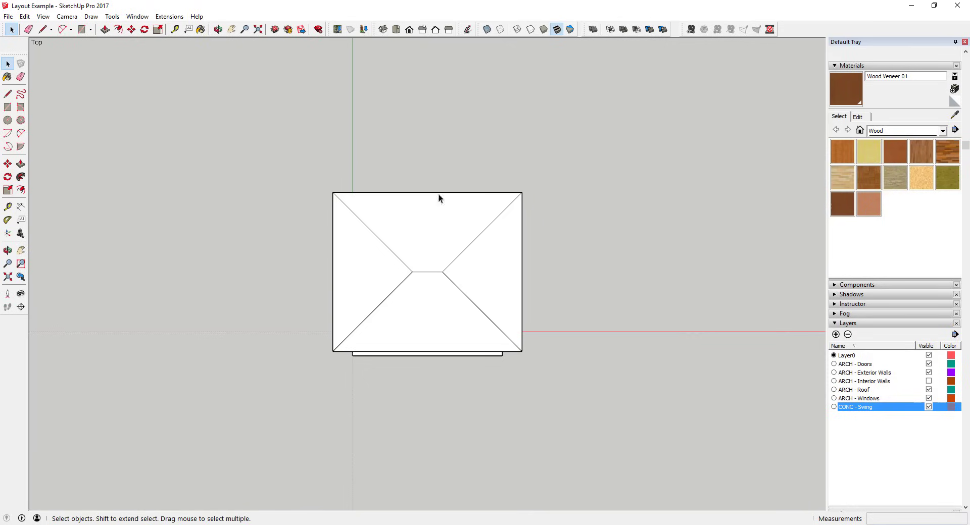
{"action": "left_click", "coordinate": [928, 390]}
{"action": "left_click", "coordinate": [928, 390]}
{"action": "scroll", "coordinate": [424, 275], "scroll_direction": "up", "scroll_amount": 3}
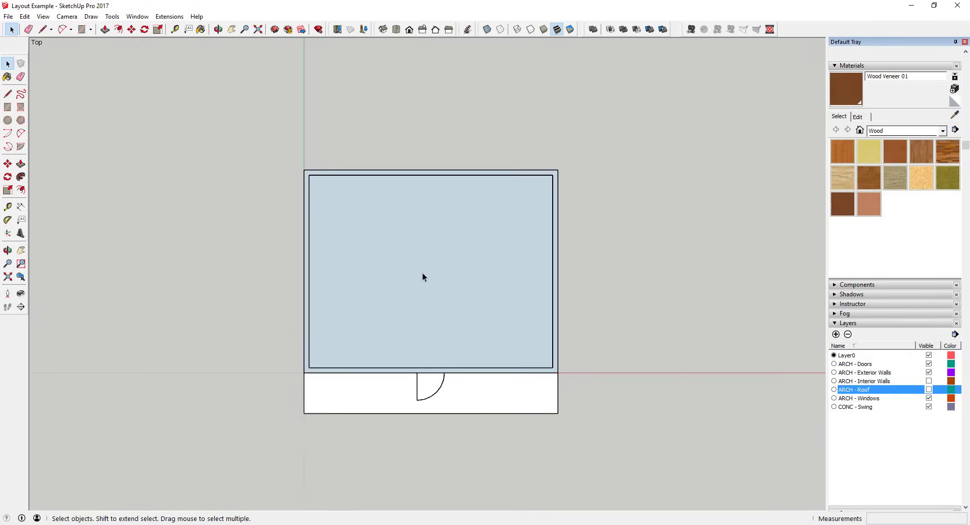
- Group the flat face covering the walls together with its edges, and assign the group to the ARCH - Roof layer
{"action": "middle_click_drag", "start_coordinate": [465, 337], "coordinate": [327, 50]}
{"action": "middle_click_drag", "start_coordinate": [457, 292], "coordinate": [427, 202]}
{"action": "scroll", "coordinate": [430, 263], "scroll_direction": "up", "scroll_amount": 4}
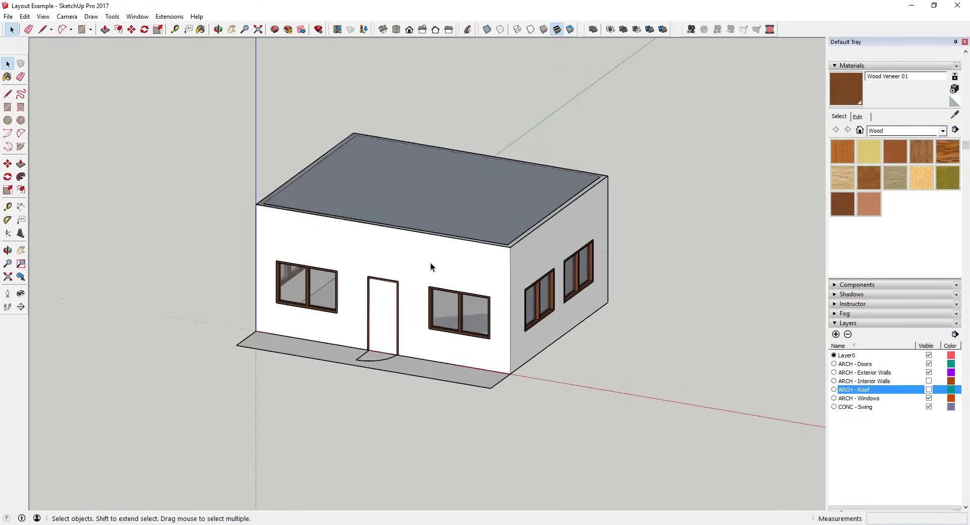
{"action": "left_click", "coordinate": [456, 152]}
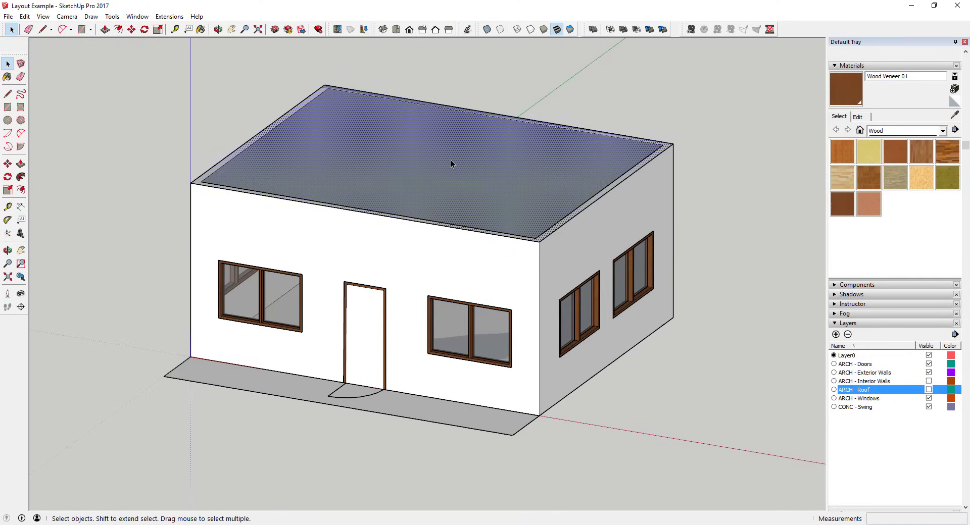
{"action": "double_click", "coordinate": [451, 159]}
{"action": "right_click", "coordinate": [450, 160]}
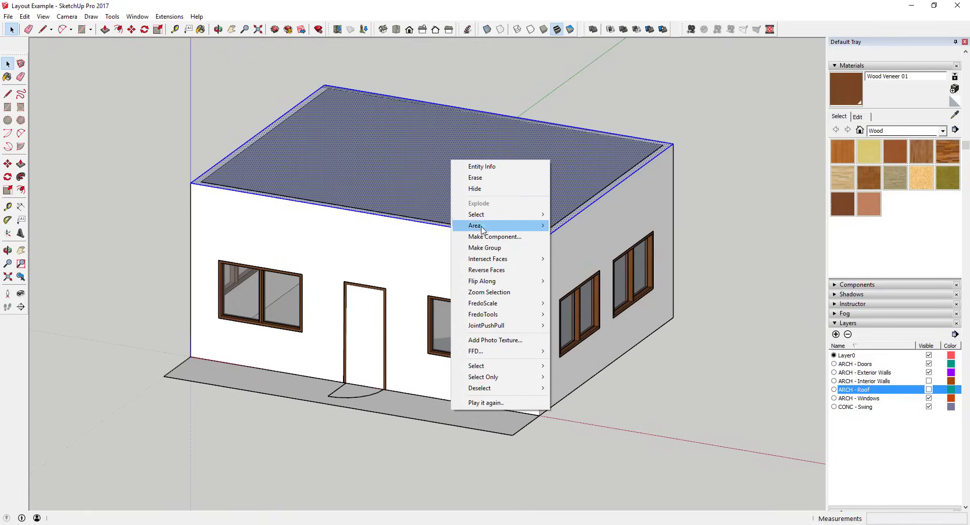
{"action": "left_click", "coordinate": [487, 249]}
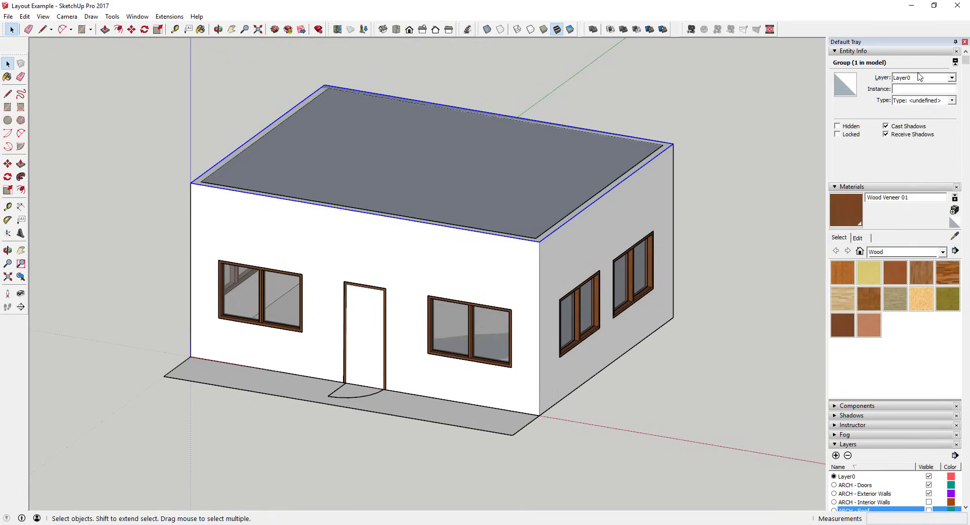
{"action": "left_click", "coordinate": [920, 77]}
{"action": "left_click", "coordinate": [915, 114]}
{"action": "left_click", "coordinate": [735, 259]}
{"action": "scroll", "coordinate": [735, 258], "scroll_direction": "down", "scroll_amount": 1}
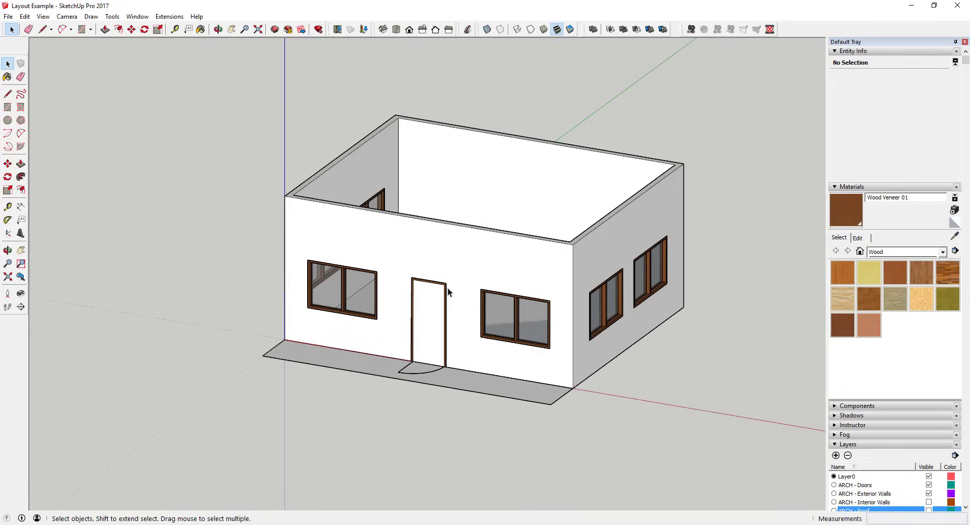
- Examine the open-topped house from above, including its windows and the layer assigned to the Doors group
{"action": "middle_click_drag", "start_coordinate": [448, 288], "coordinate": [500, 309]}
{"action": "scroll", "coordinate": [686, 344], "scroll_direction": "up", "scroll_amount": 1}
{"action": "scroll", "coordinate": [474, 249], "scroll_direction": "down", "scroll_amount": 2}
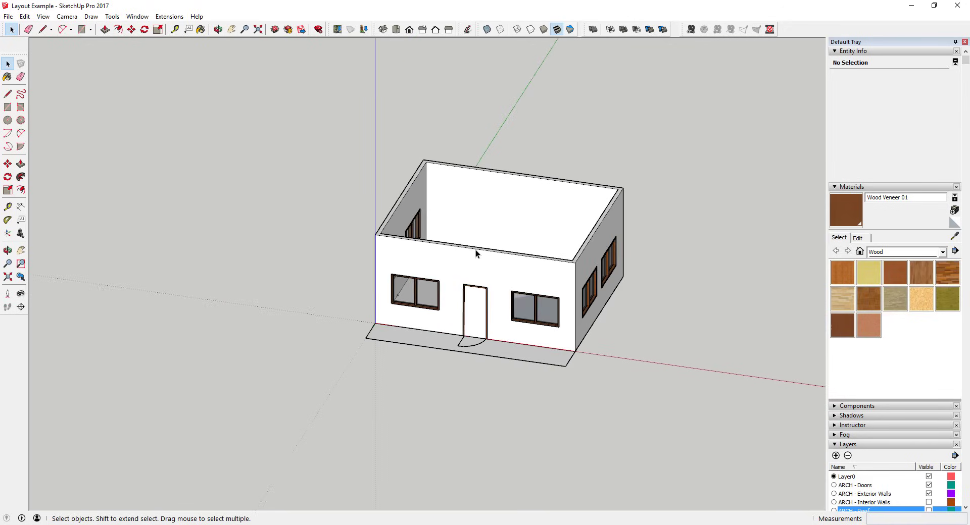
{"action": "scroll", "coordinate": [498, 353], "scroll_direction": "up", "scroll_amount": 2}
{"action": "left_click", "coordinate": [492, 325]}
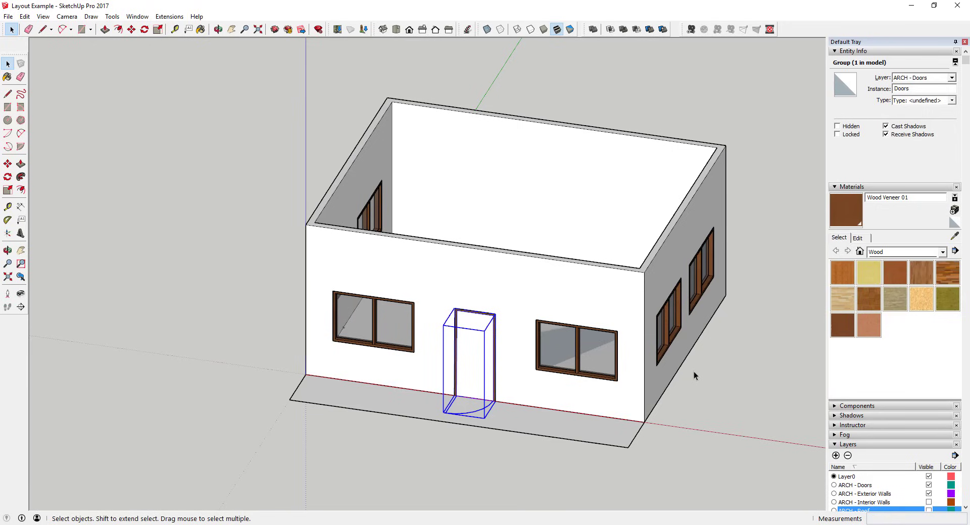
{"action": "scroll", "coordinate": [575, 324], "scroll_direction": "down", "scroll_amount": 2}
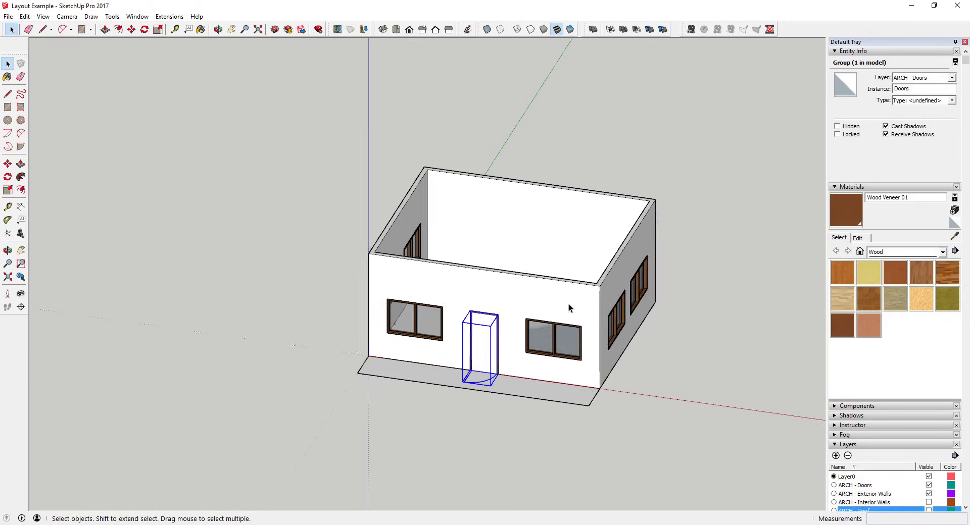
{"action": "scroll", "coordinate": [568, 304], "scroll_direction": "up", "scroll_amount": 3}
{"action": "scroll", "coordinate": [626, 292], "scroll_direction": "down", "scroll_amount": 1}
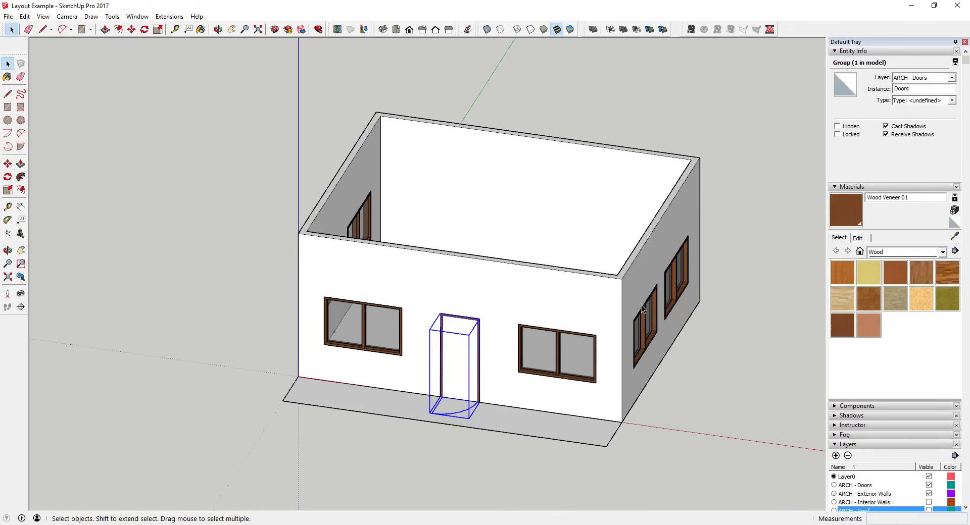
{"action": "scroll", "coordinate": [647, 323], "scroll_direction": "down", "scroll_amount": 2}
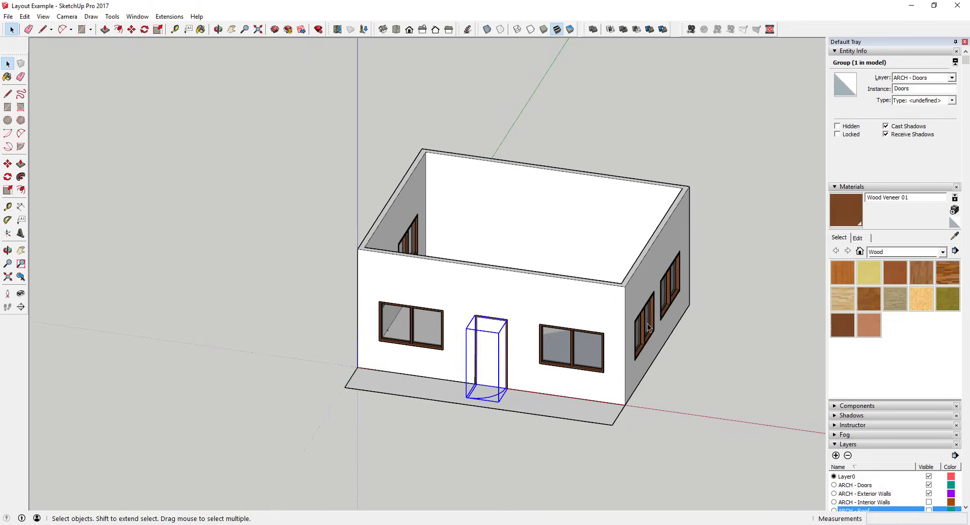
{"action": "scroll", "coordinate": [662, 318], "scroll_direction": "up", "scroll_amount": 2}
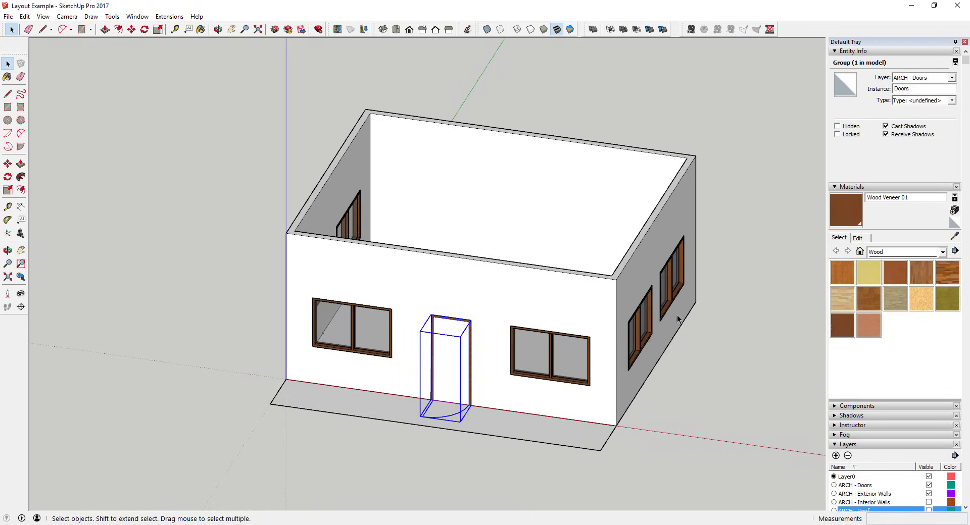
- Set the camera to the top view and display the list of standard camera views
{"action": "left_click", "coordinate": [396, 30]}
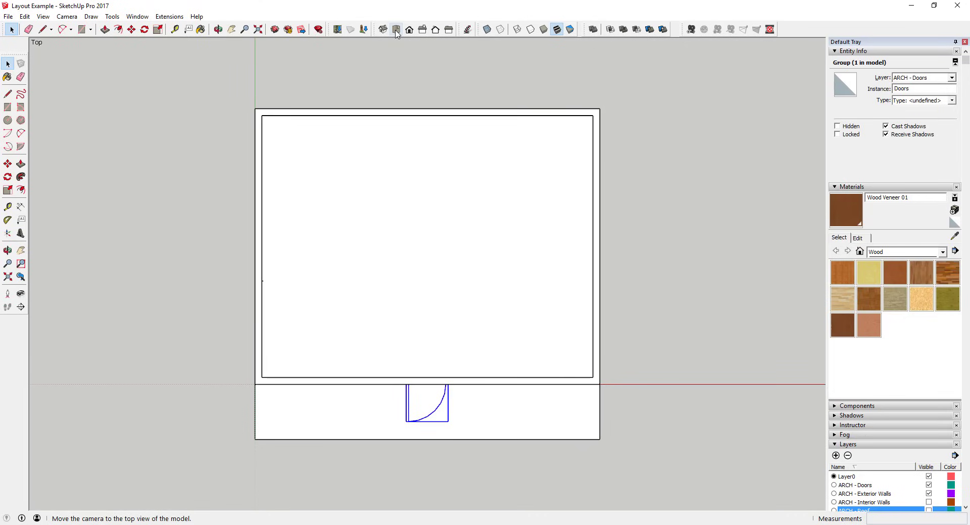
{"action": "left_click", "coordinate": [47, 18]}
{"action": "mouse_move", "coordinate": [74, 19]}
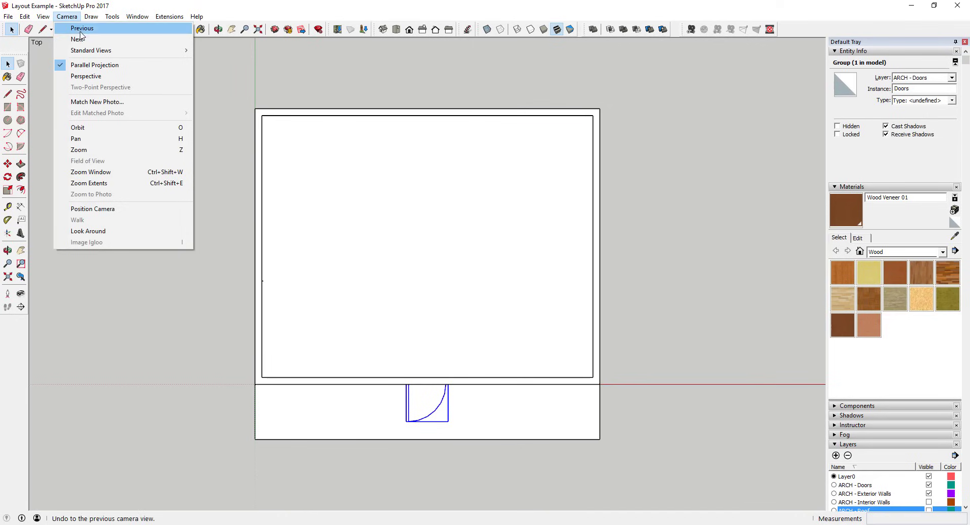
{"action": "mouse_move", "coordinate": [90, 51]}
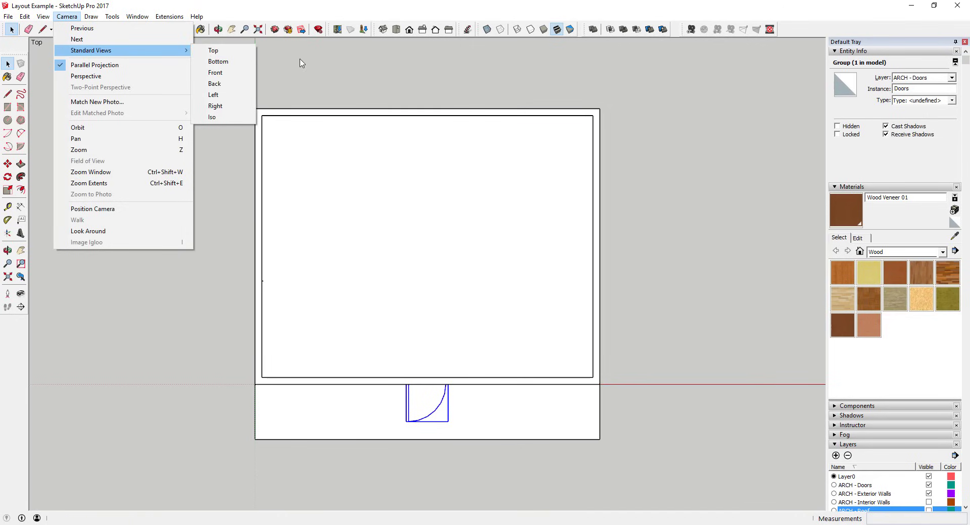
- Switch the camera to perspective and examine the open-topped house from above, including its inner walls and windows
{"action": "left_click", "coordinate": [84, 76]}
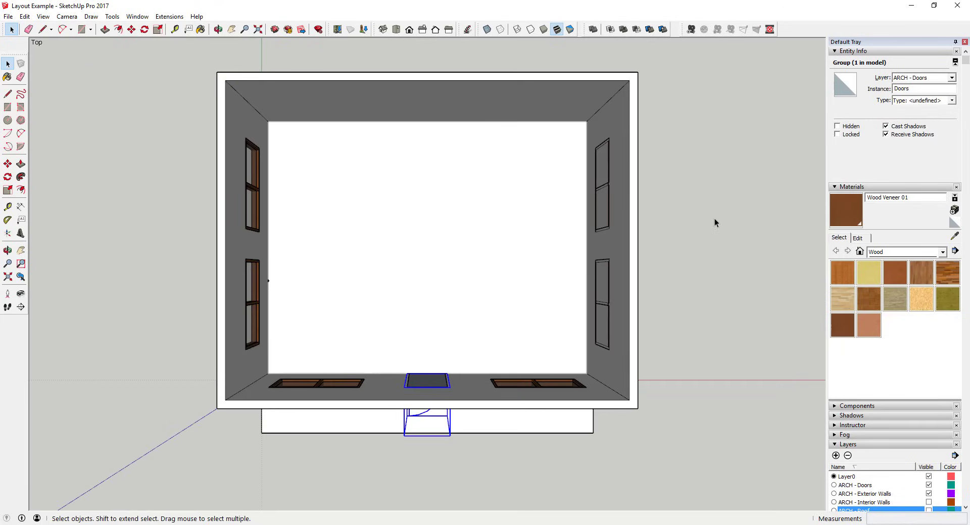
{"action": "scroll", "coordinate": [686, 180], "scroll_direction": "up", "scroll_amount": 1}
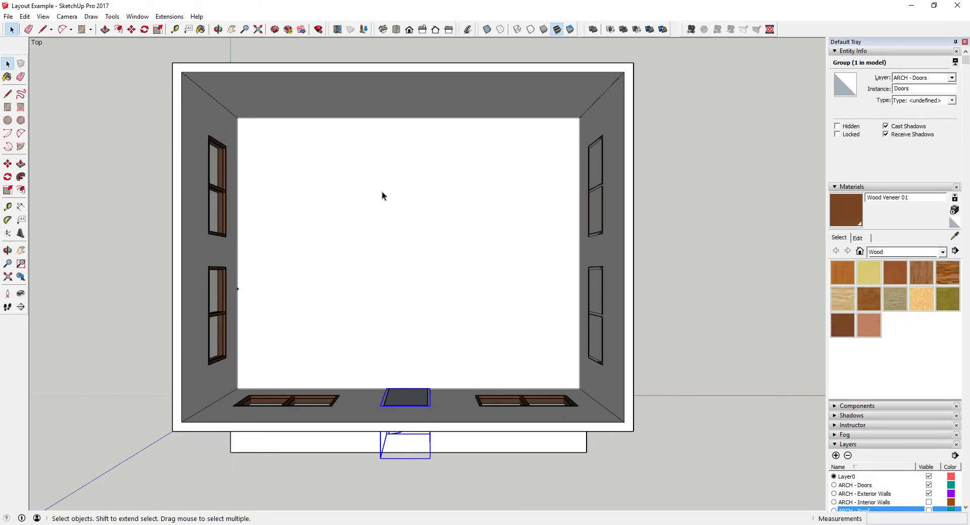
{"action": "scroll", "coordinate": [595, 370], "scroll_direction": "down", "scroll_amount": 3}
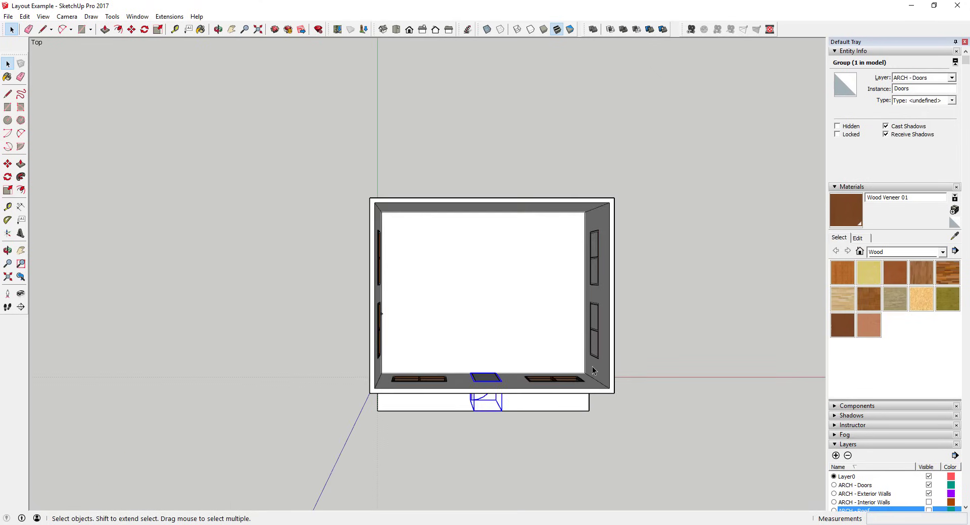
{"action": "scroll", "coordinate": [644, 371], "scroll_direction": "up", "scroll_amount": 2}
{"action": "middle_click_drag", "start_coordinate": [580, 366], "coordinate": [447, 264]}
{"action": "key", "text": "F2"}
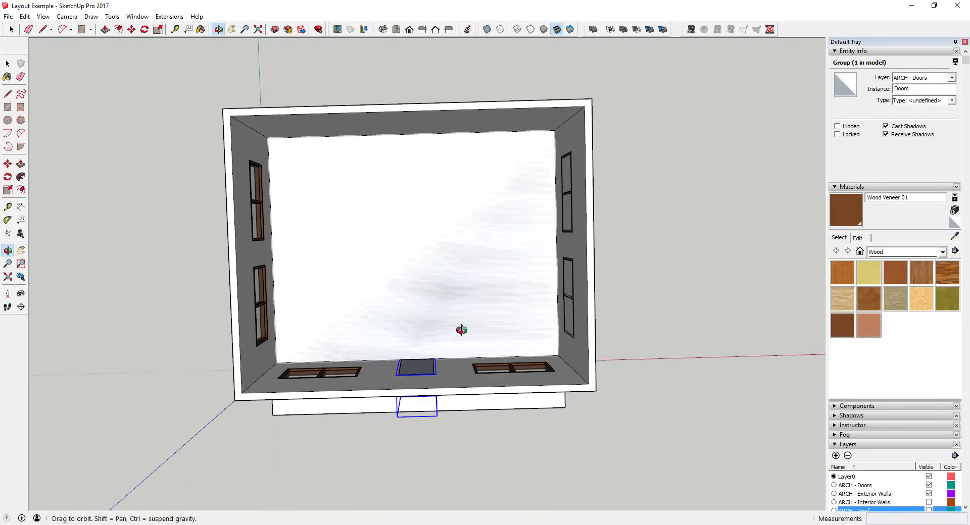
{"action": "key", "text": "space"}
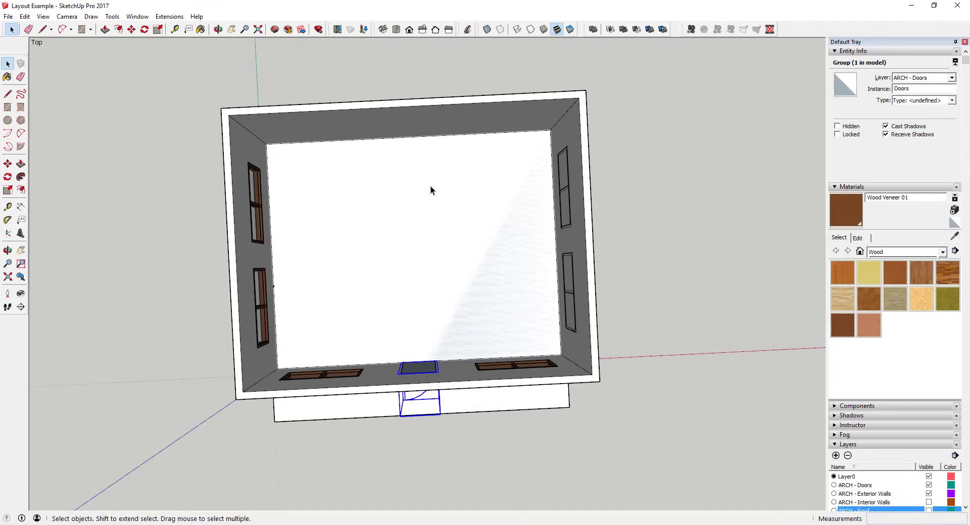
- Return the camera to the top view and set it to parallel projection
{"action": "left_click", "coordinate": [396, 29]}
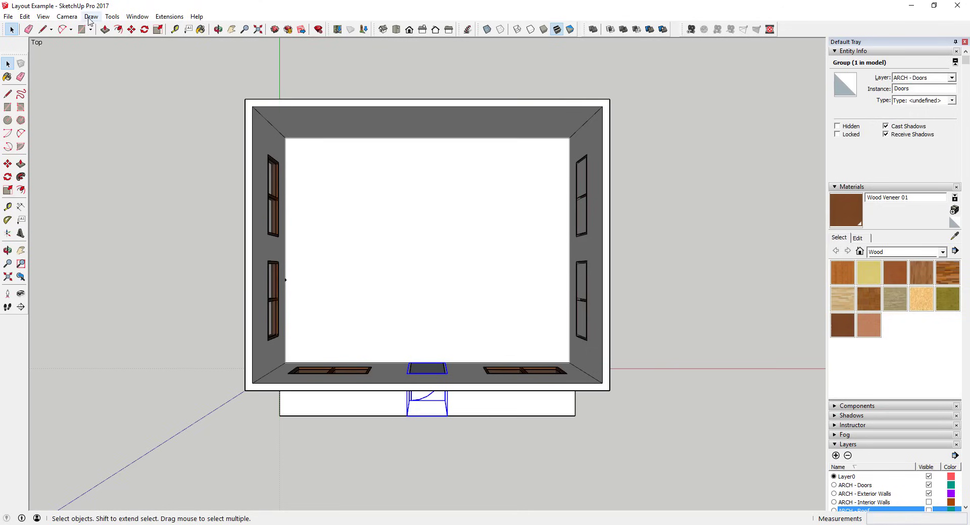
{"action": "left_click", "coordinate": [69, 17]}
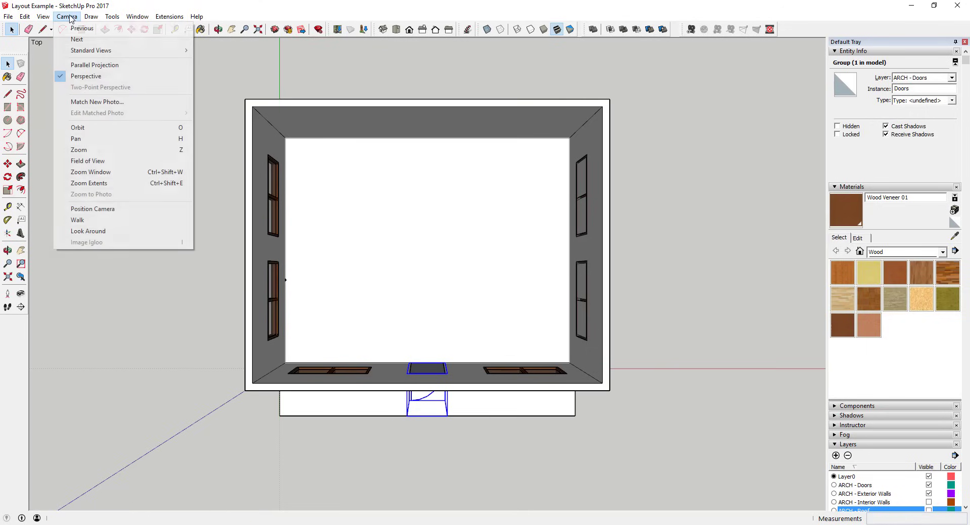
{"action": "left_click", "coordinate": [98, 66]}
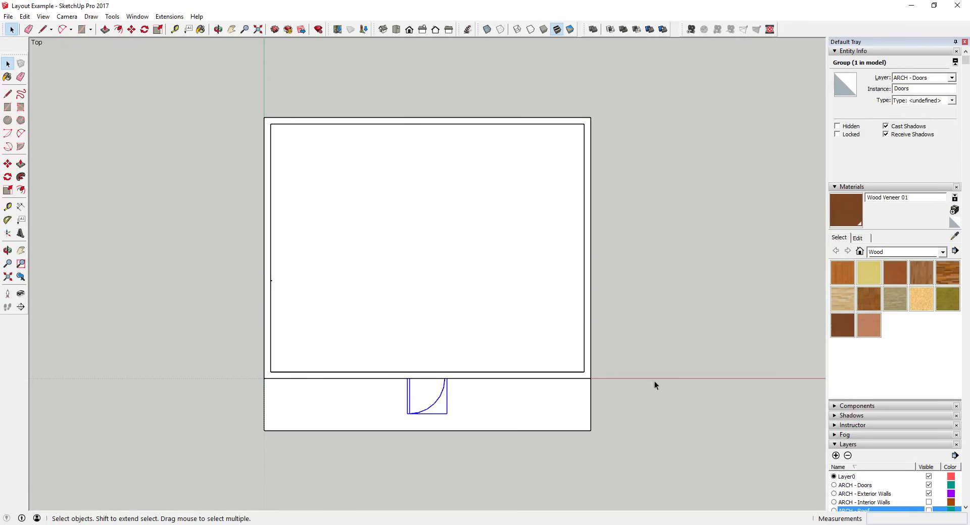
- Collapse the Materials settings and add a scene that stores the current top view with its layer visibility
{"action": "scroll", "coordinate": [903, 360], "scroll_direction": "down", "scroll_amount": 2}
{"action": "left_click", "coordinate": [835, 127]}
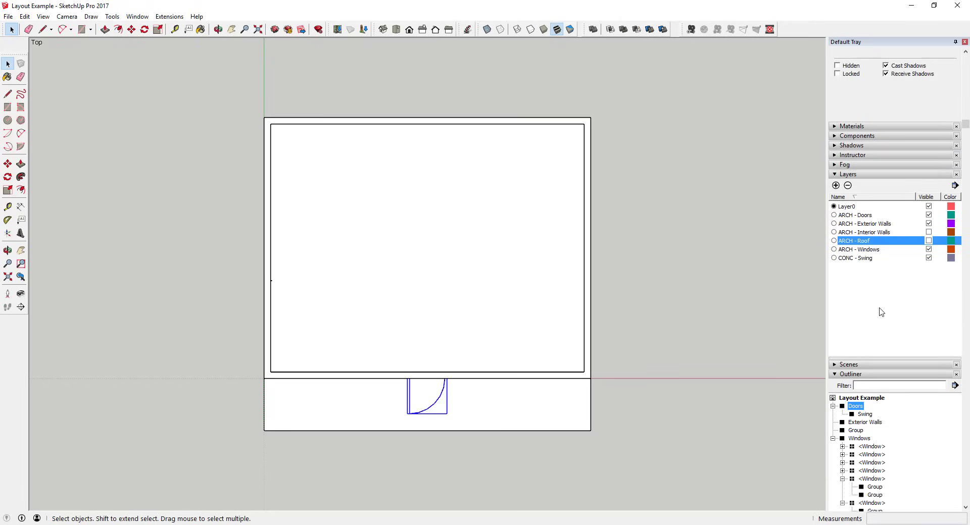
{"action": "scroll", "coordinate": [881, 312], "scroll_direction": "down", "scroll_amount": 3}
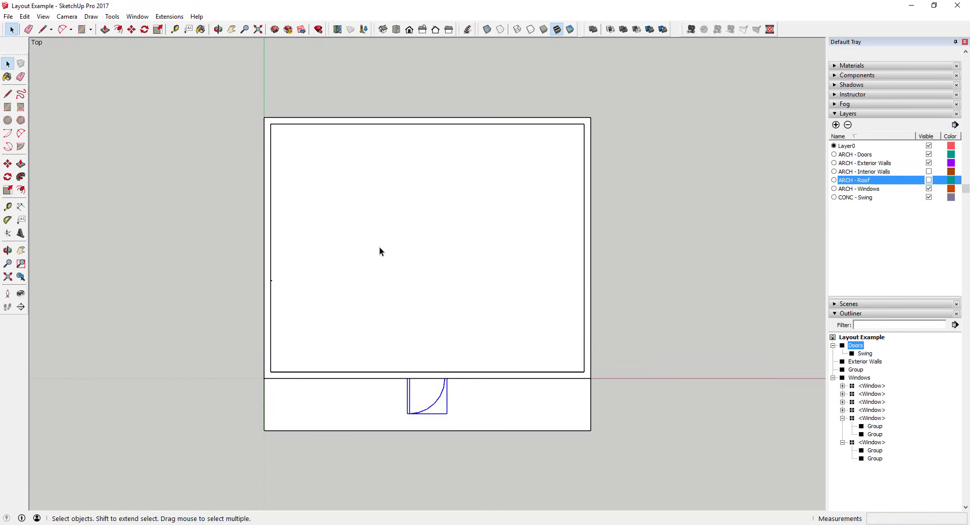
{"action": "left_click", "coordinate": [43, 16]}
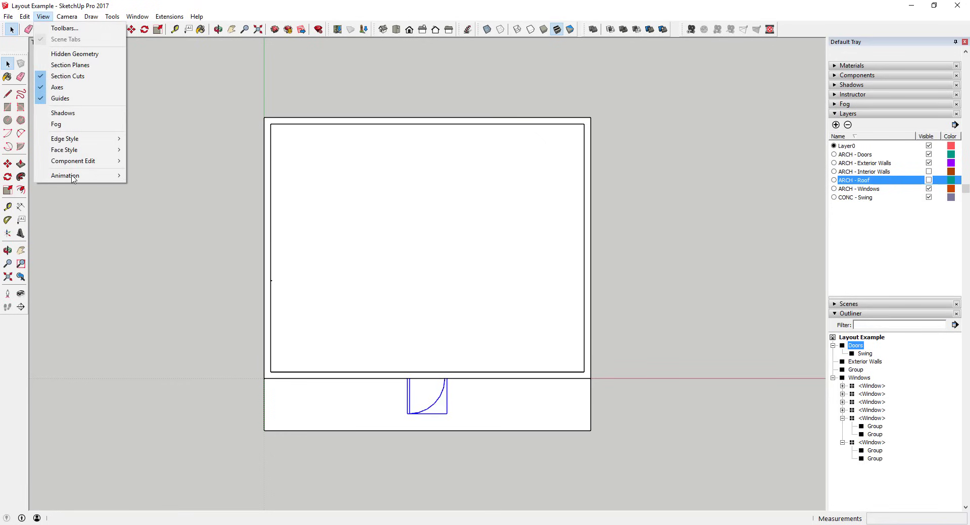
{"action": "mouse_move", "coordinate": [72, 178]}
{"action": "left_click", "coordinate": [165, 177]}
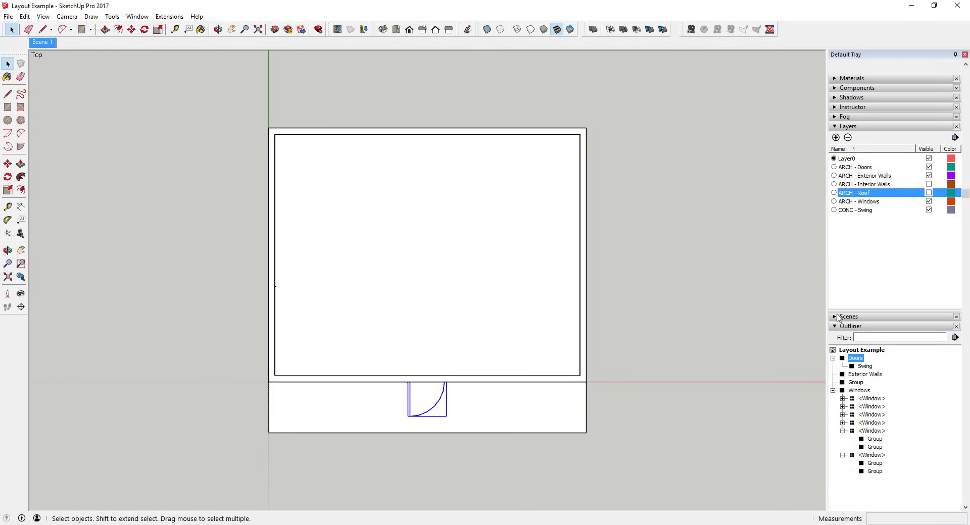
- Display the scene settings and rename the new scene as Plan View
{"action": "left_click", "coordinate": [837, 317]}
{"action": "left_click", "coordinate": [540, 292]}
{"action": "scroll", "coordinate": [844, 323], "scroll_direction": "down", "scroll_amount": 3}
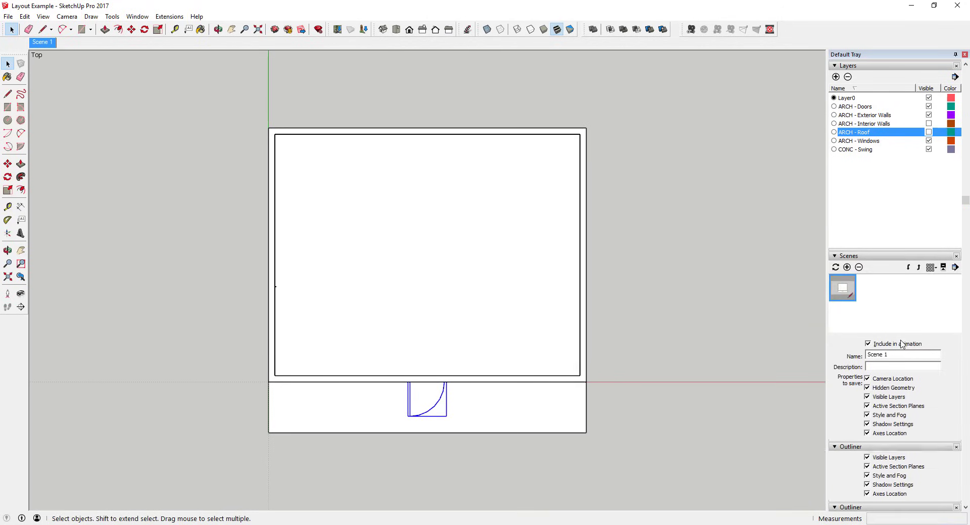
{"action": "left_click_drag", "start_coordinate": [895, 296], "coordinate": [802, 295]}
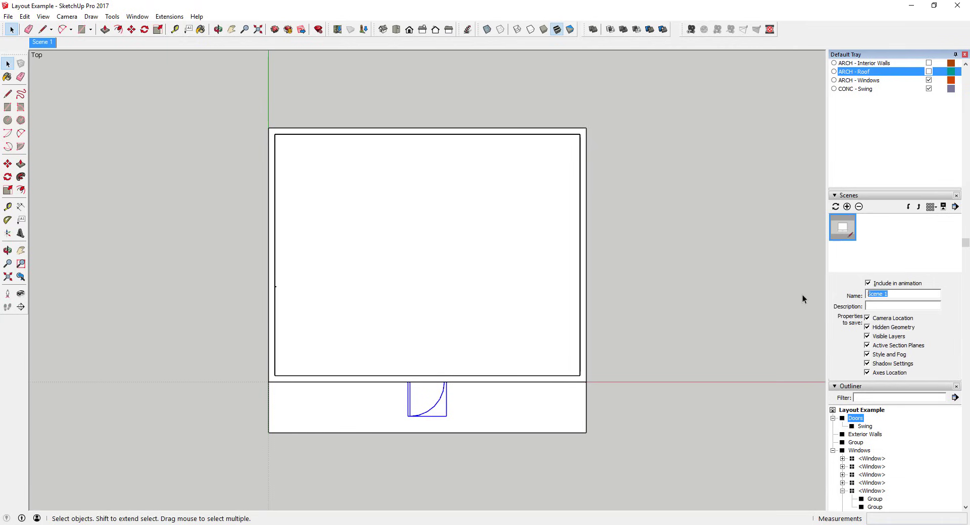
{"action": "type", "text": "Plan View"}
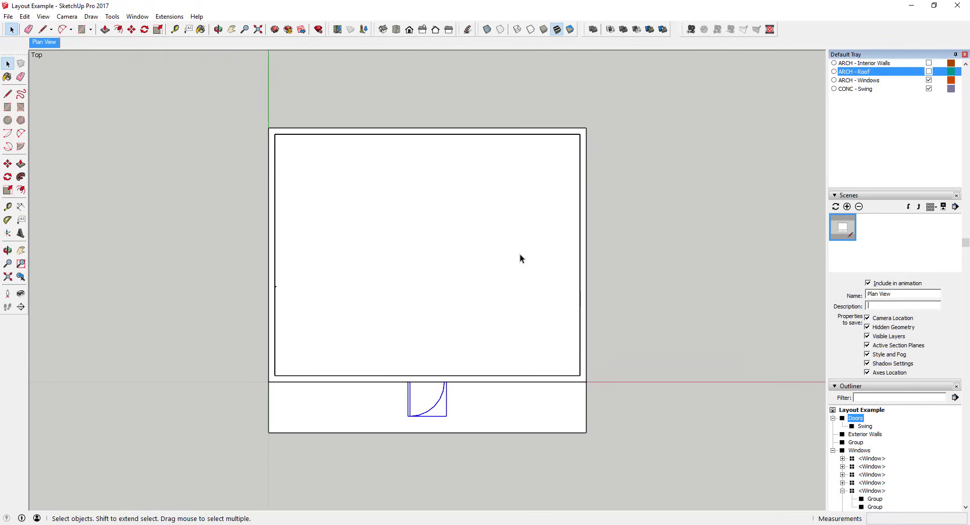
- Save the house model, then switch to LayOut and update the model reference of the viewport on the Plan Views page
{"action": "left_click", "coordinate": [8, 16]}
{"action": "left_click", "coordinate": [15, 55]}
{"action": "key", "text": "alt+Tab"}
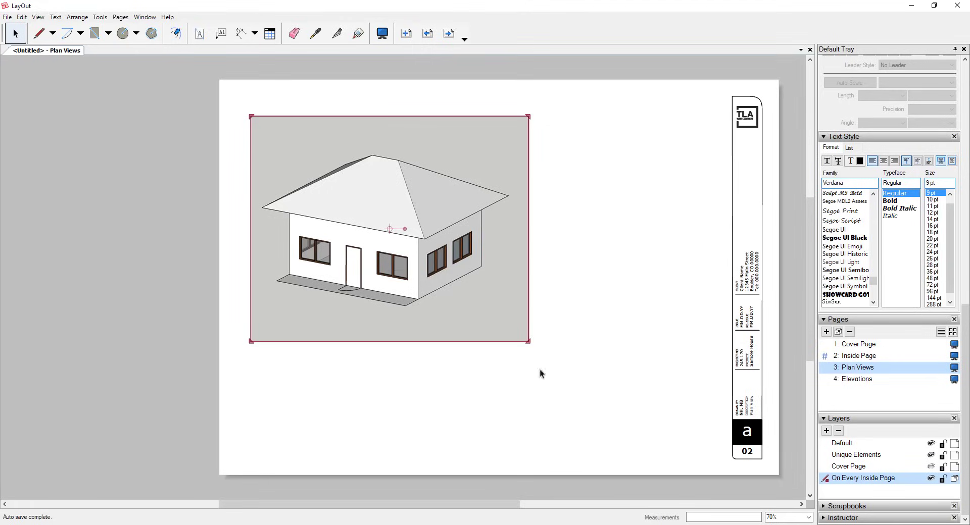
{"action": "right_click", "coordinate": [398, 208]}
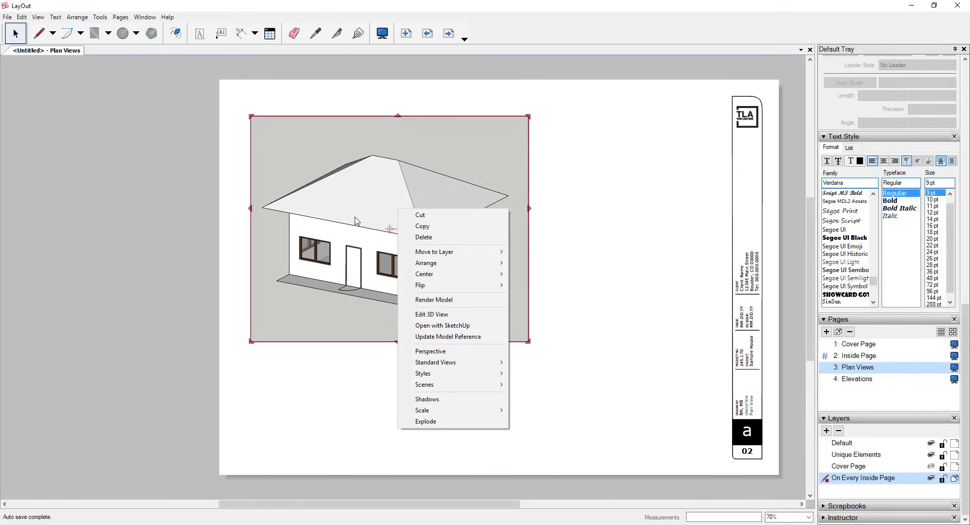
{"action": "left_click", "coordinate": [448, 337]}
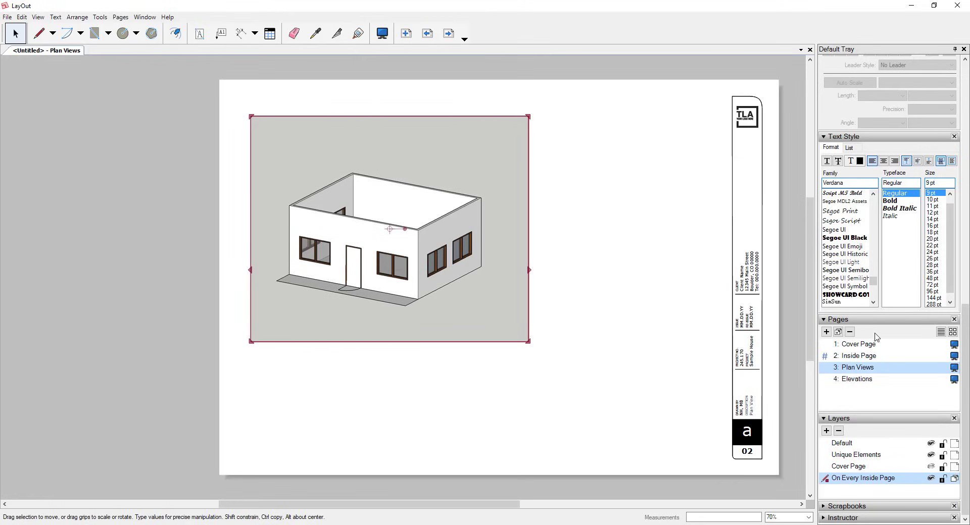
- Set the scene of the house viewport on the Plan Views page to Plan View
{"action": "left_click", "coordinate": [799, 330]}
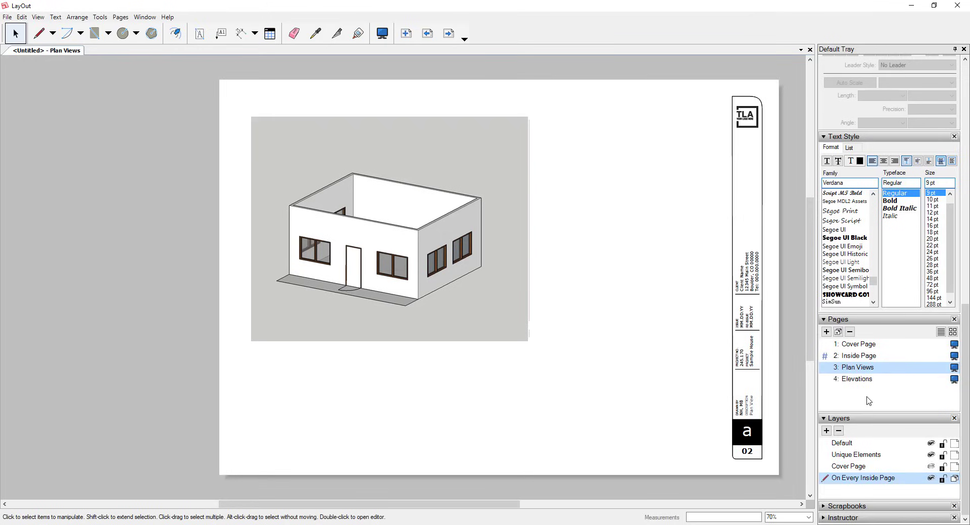
{"action": "scroll", "coordinate": [868, 401], "scroll_direction": "up", "scroll_amount": 8}
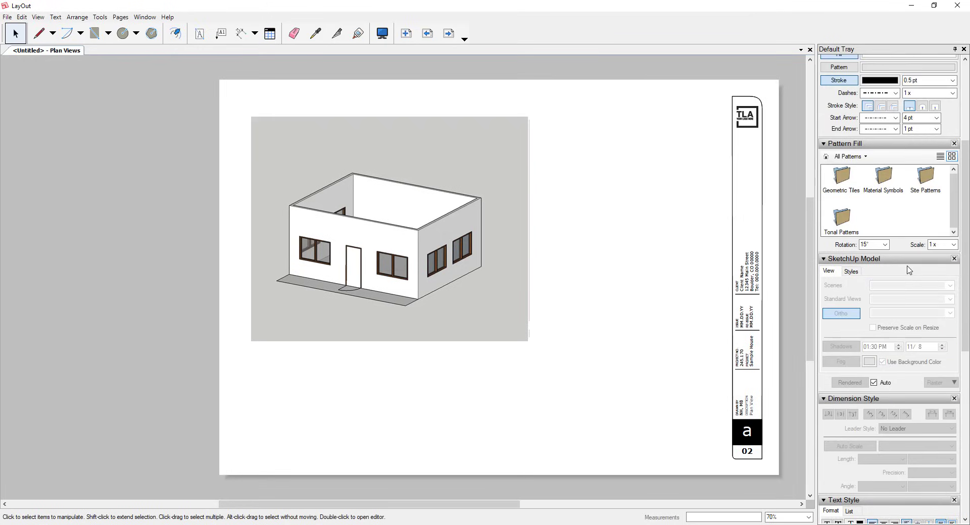
{"action": "scroll", "coordinate": [878, 303], "scroll_direction": "down", "scroll_amount": 3}
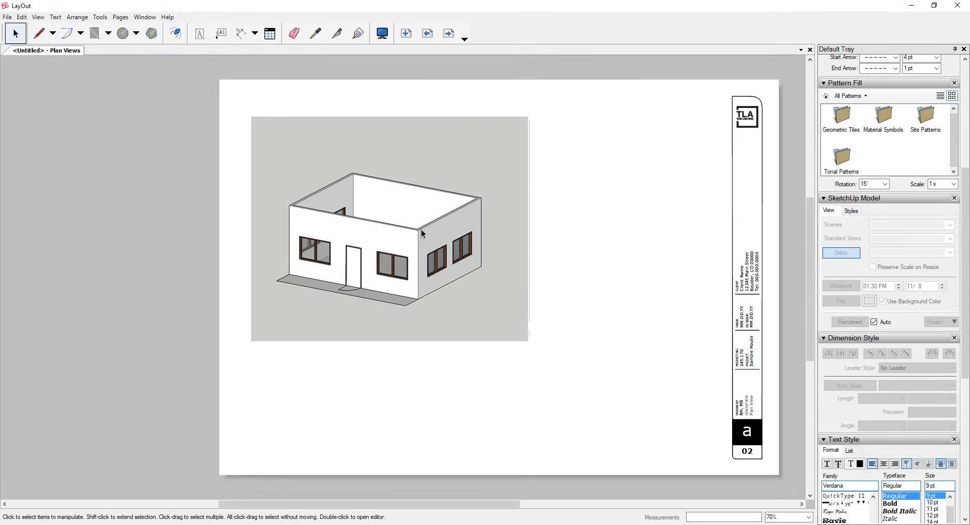
{"action": "left_click", "coordinate": [420, 214]}
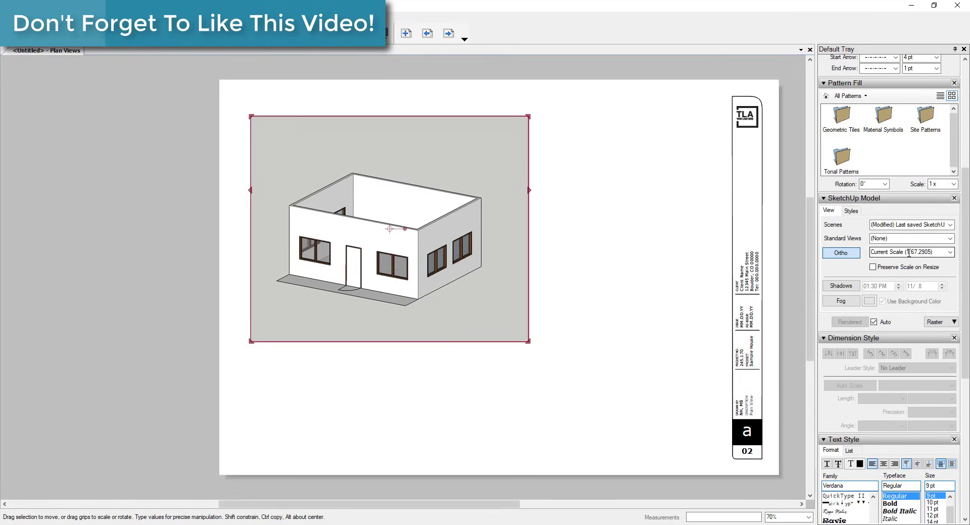
{"action": "left_click", "coordinate": [950, 225]}
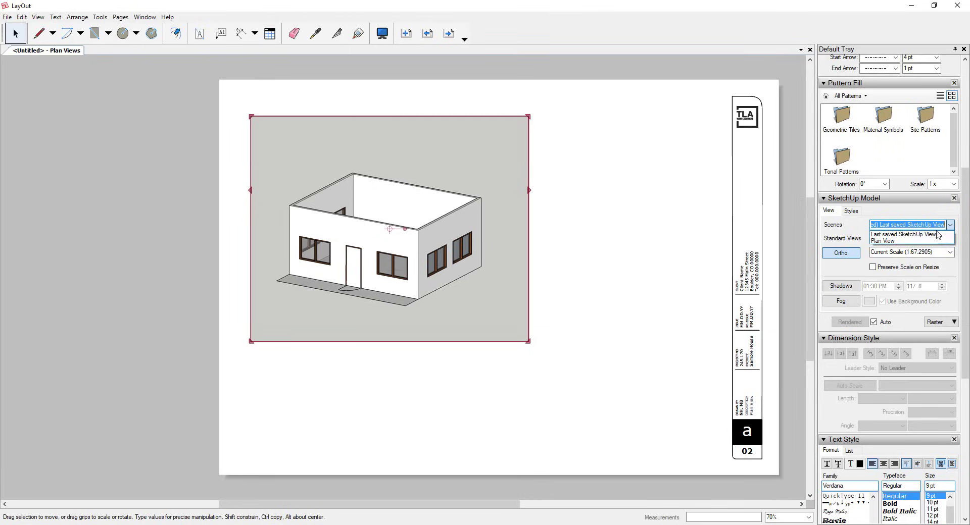
{"action": "left_click", "coordinate": [888, 242]}
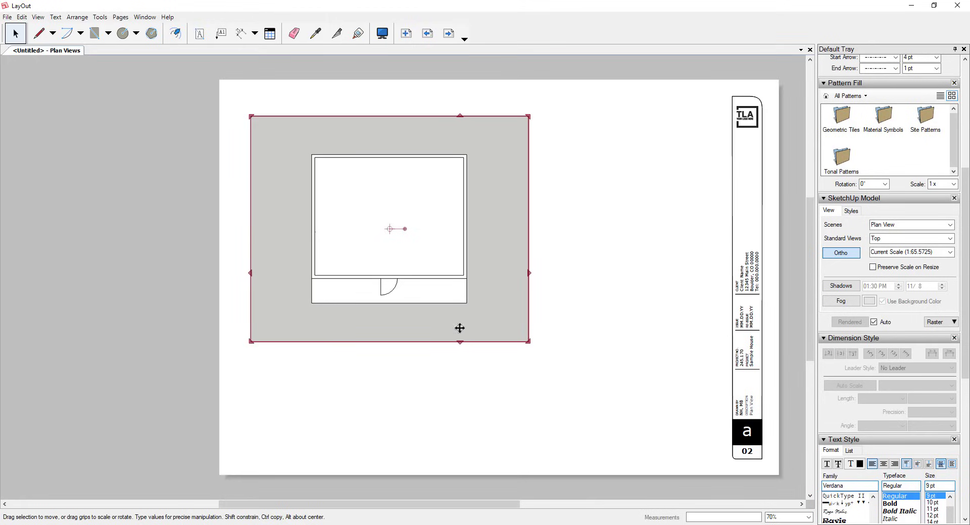
- Switch to SketchUp and move the Doors group about 6' 9" along the front wall, toward the right-hand window
{"action": "key", "text": "alt+Tab"}
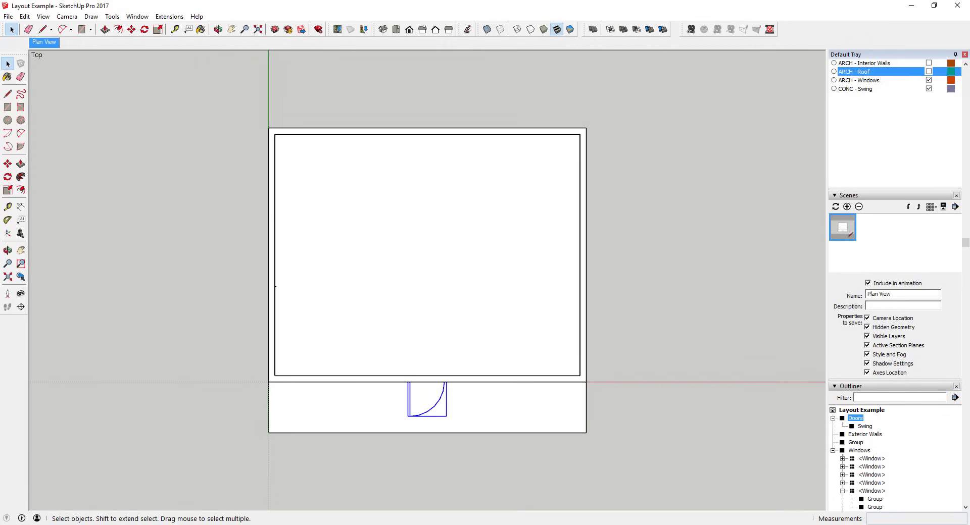
{"action": "left_click", "coordinate": [439, 353]}
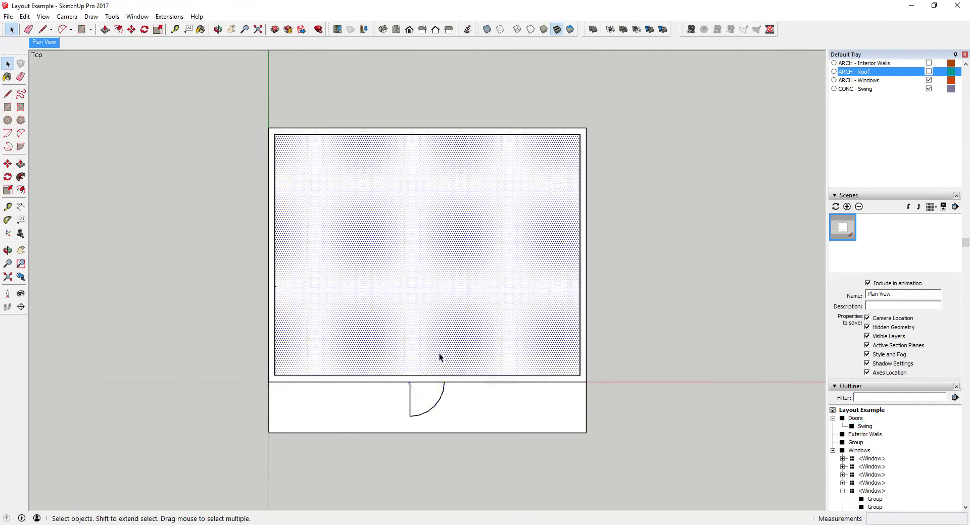
{"action": "left_click", "coordinate": [704, 383]}
{"action": "left_click", "coordinate": [424, 412]}
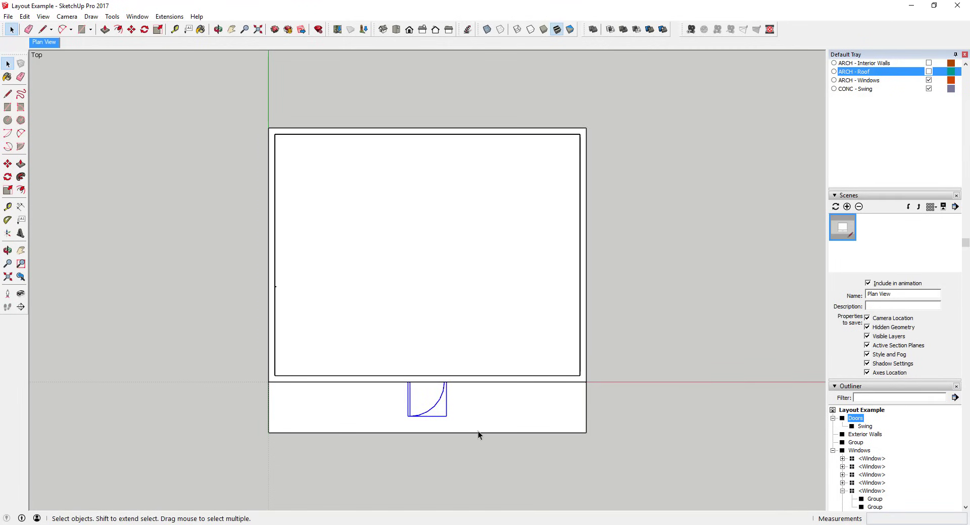
{"action": "key", "text": "m"}
{"action": "left_click", "coordinate": [441, 401]}
{"action": "left_click", "coordinate": [527, 400]}
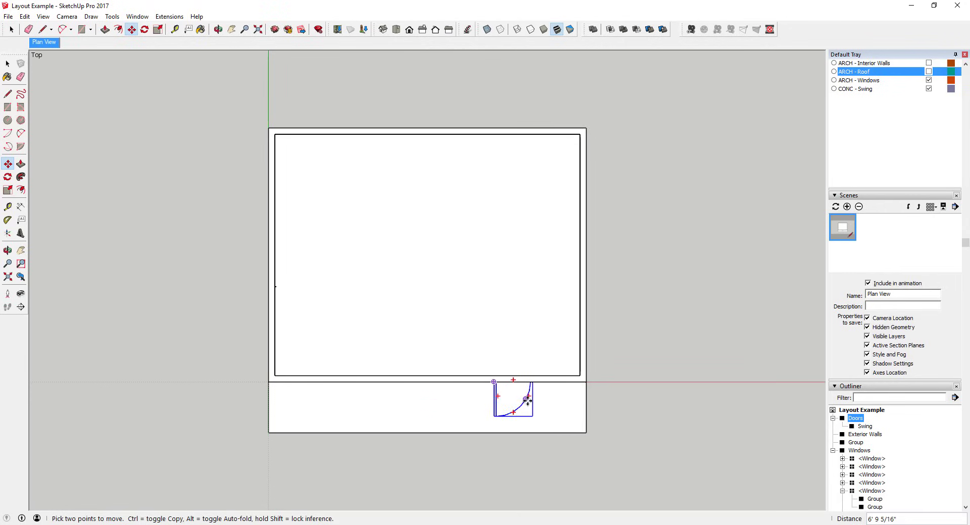
{"action": "key", "text": "space"}
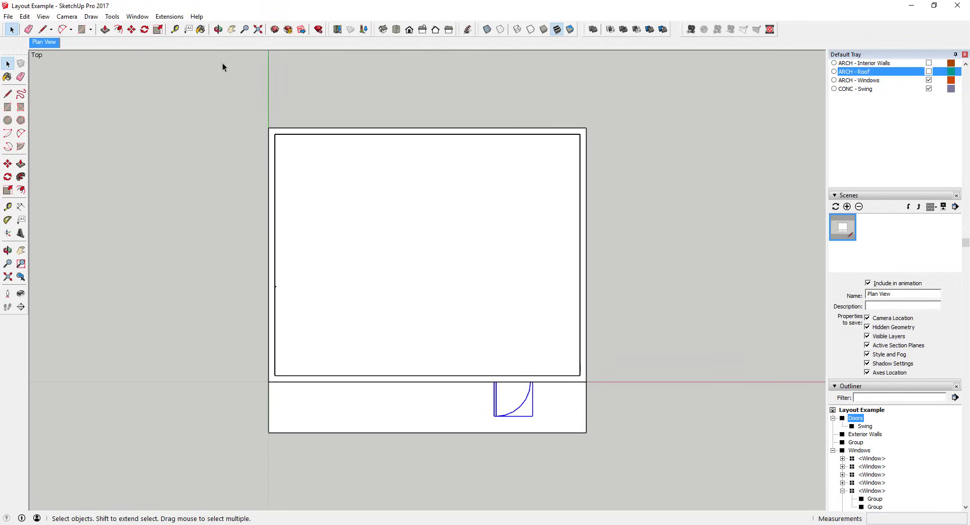
- Save the model, view the moved door in 3D, and restore the Plan View scene
{"action": "left_click", "coordinate": [8, 16]}
{"action": "left_click", "coordinate": [24, 53]}
{"action": "middle_click_drag", "start_coordinate": [598, 408], "coordinate": [360, 353]}
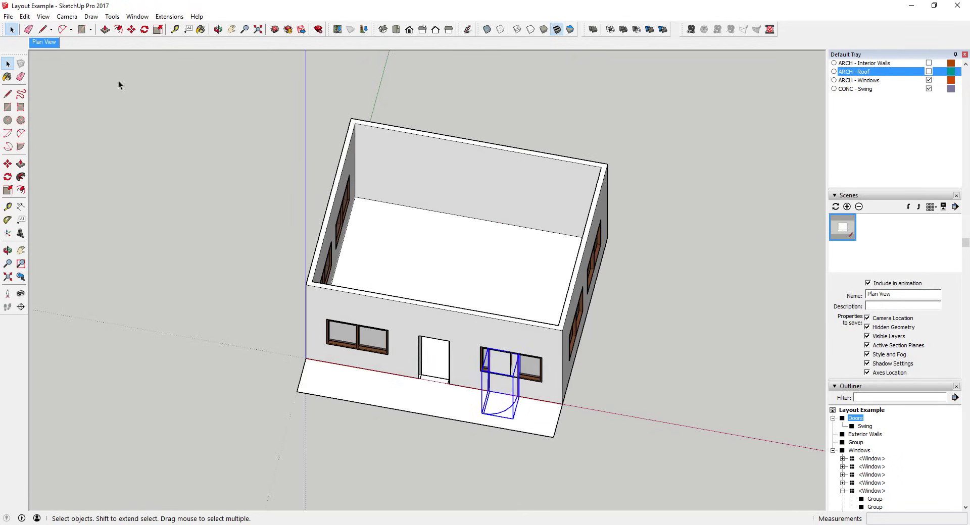
{"action": "left_click", "coordinate": [44, 42]}
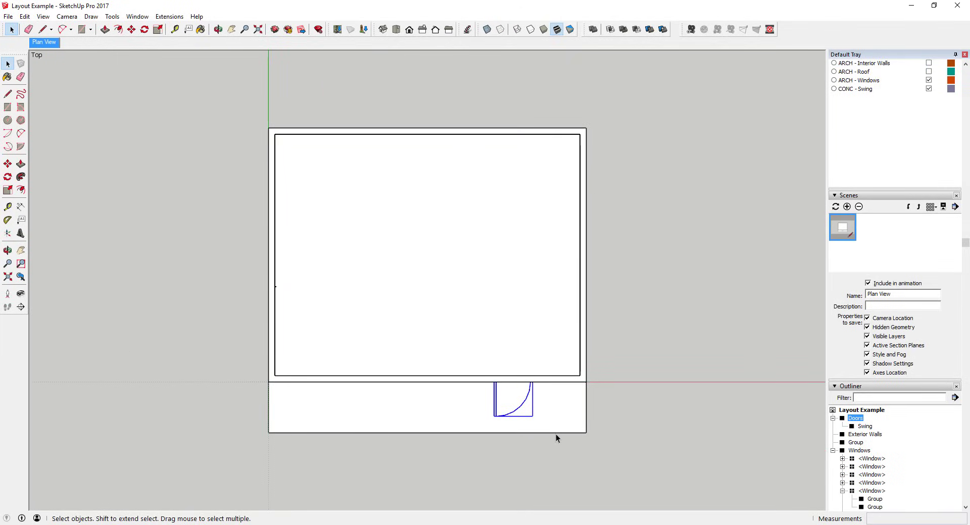
- Switch to LayOut and update the plan viewport's model reference with the moved door
{"action": "mouse_move", "coordinate": [582, 524]}
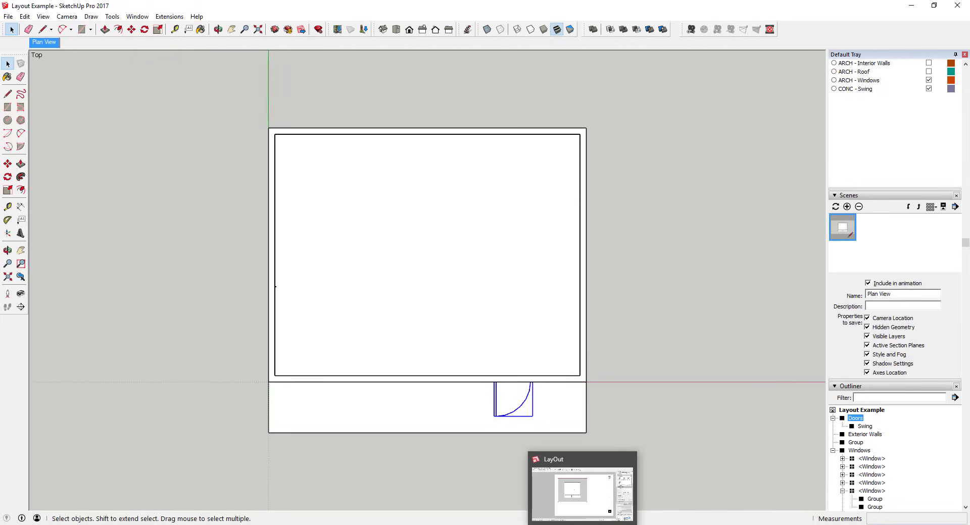
{"action": "left_click", "coordinate": [582, 524]}
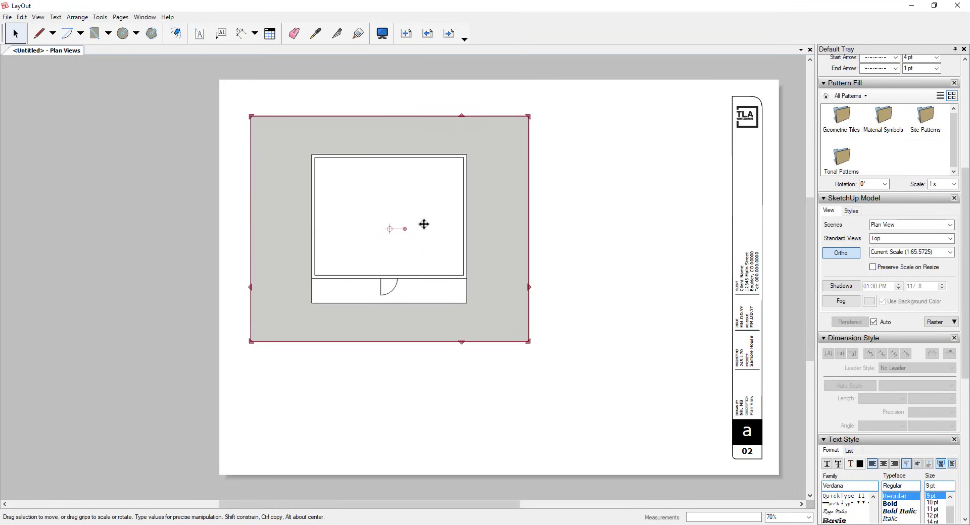
{"action": "right_click", "coordinate": [419, 209]}
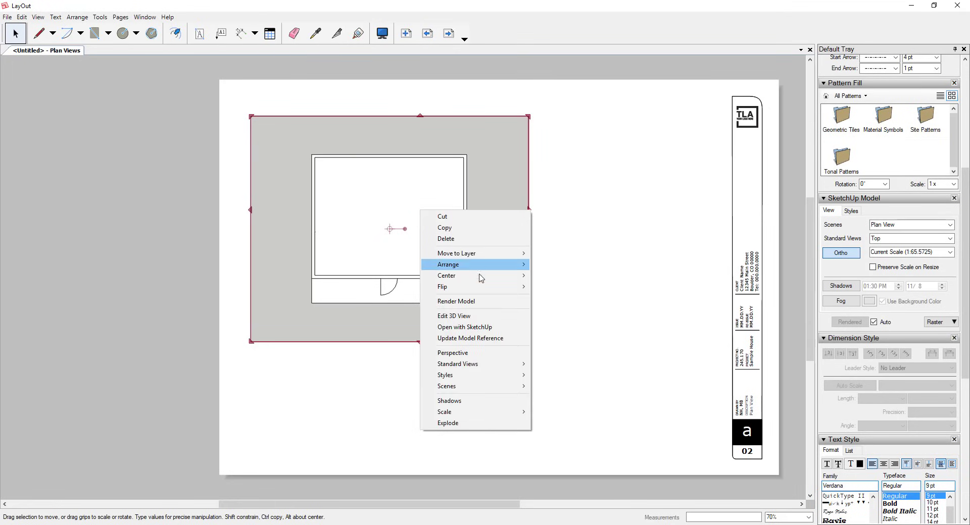
{"action": "left_click", "coordinate": [490, 344]}
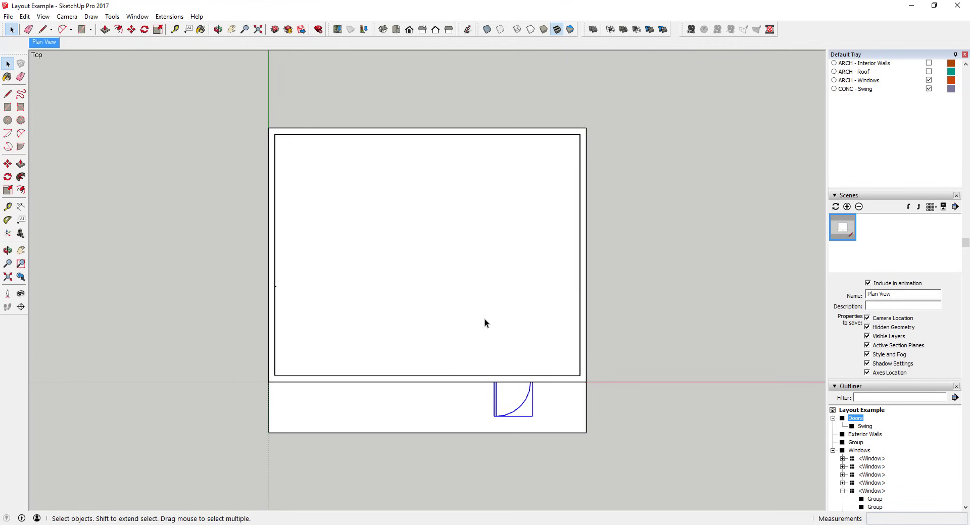
- Switch to SketchUp and move the Doors group about 6' 9" back into the door opening in the front wall
{"action": "mouse_move", "coordinate": [484, 324]}
{"action": "middle_mouse_down"}
{"action": "mouse_move", "coordinate": [508, 332]}
{"action": "mouse_move", "coordinate": [500, 326]}
{"action": "middle_mouse_up"}
{"action": "scroll", "coordinate": [498, 326], "scroll_direction": "up", "scroll_amount": 6}
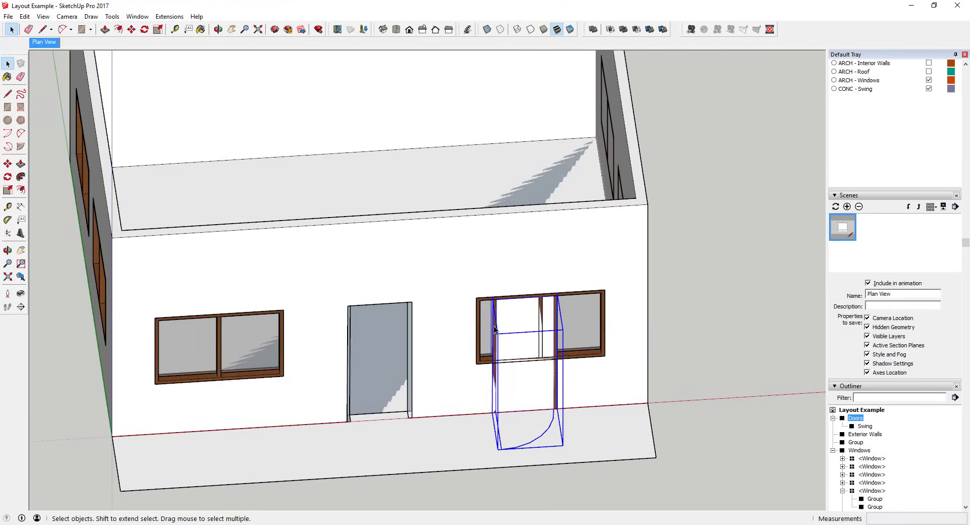
{"action": "key", "text": "m"}
{"action": "left_click", "coordinate": [491, 285]}
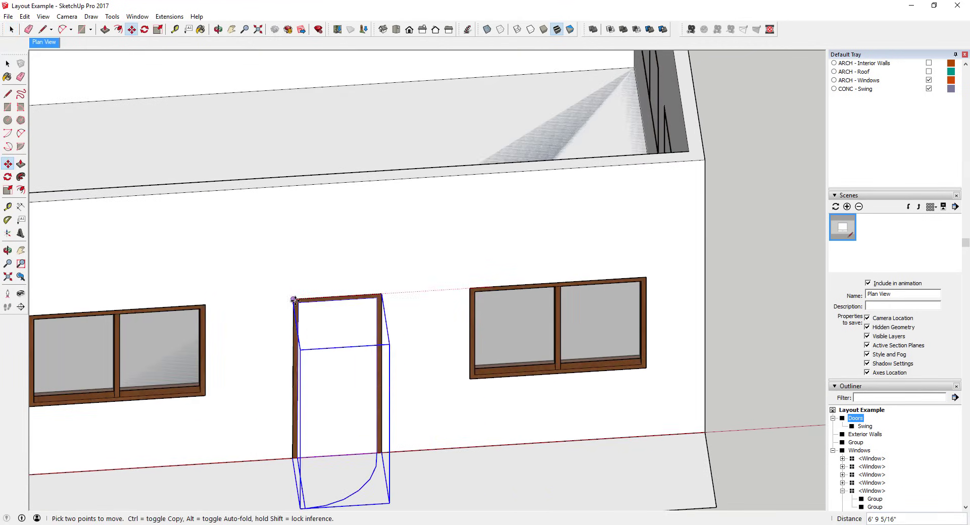
{"action": "left_click", "coordinate": [293, 299]}
{"action": "key", "text": "space"}
{"action": "scroll", "coordinate": [500, 276], "scroll_direction": "down", "scroll_amount": 5}
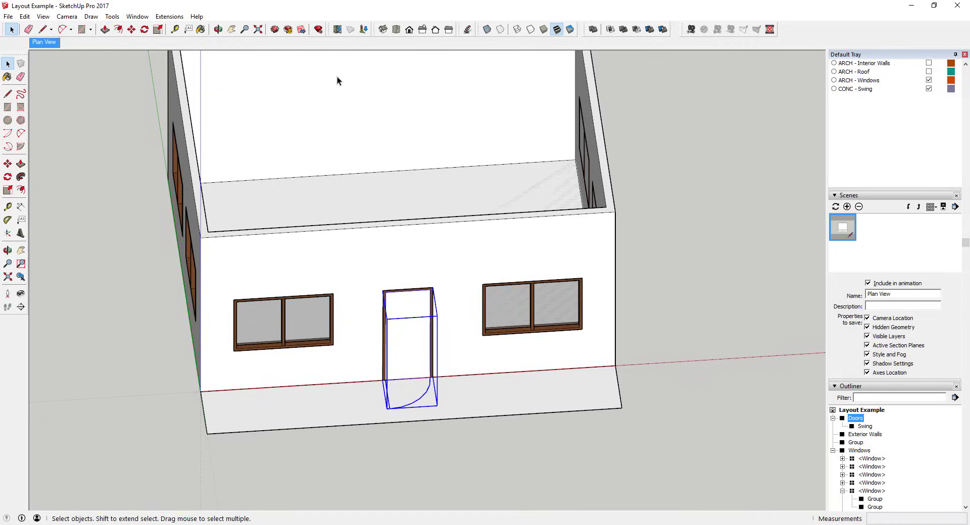
- Check the repositioned door from the top and in 3D, with the Doors group deselected
{"action": "left_click", "coordinate": [396, 30]}
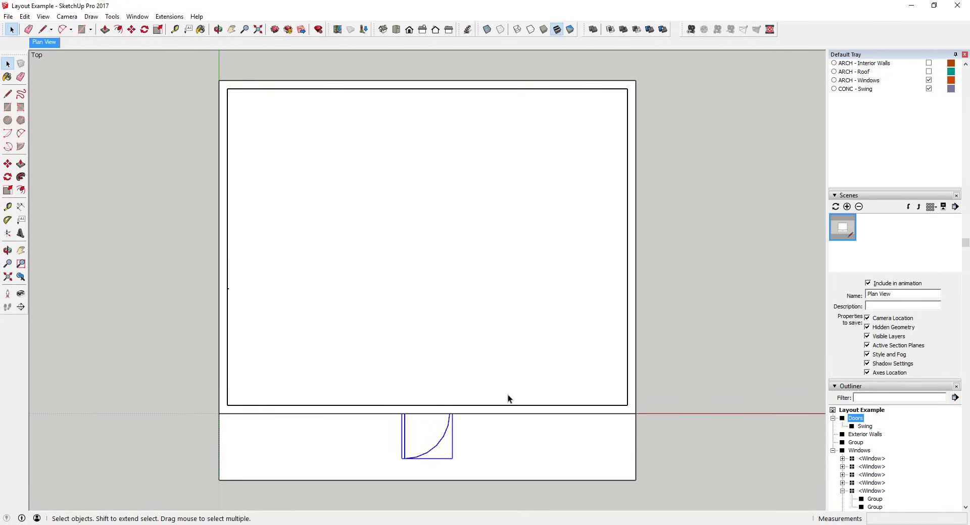
{"action": "middle_click_drag", "start_coordinate": [657, 373], "coordinate": [611, 407]}
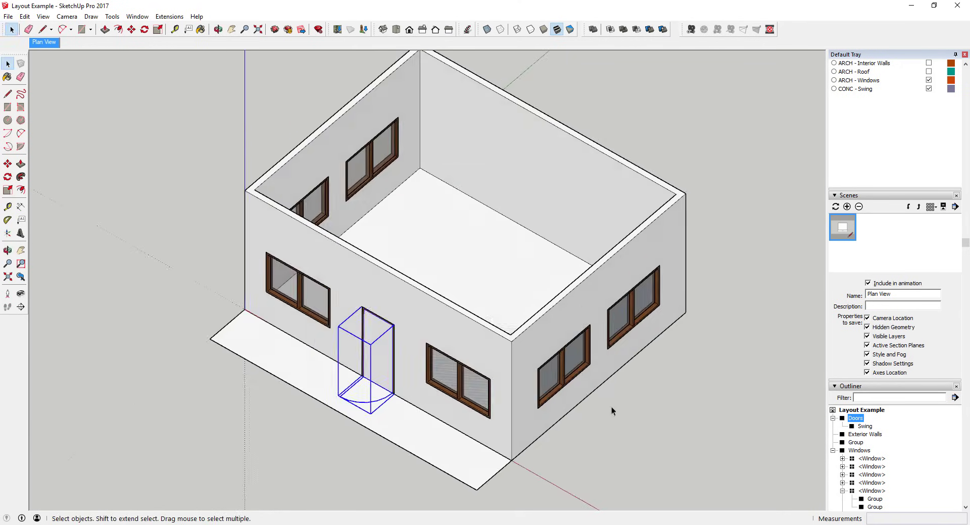
{"action": "scroll", "coordinate": [611, 407], "scroll_direction": "up", "scroll_amount": 5}
{"action": "middle_click_drag", "start_coordinate": [581, 372], "coordinate": [587, 325]}
{"action": "left_click", "coordinate": [720, 461]}
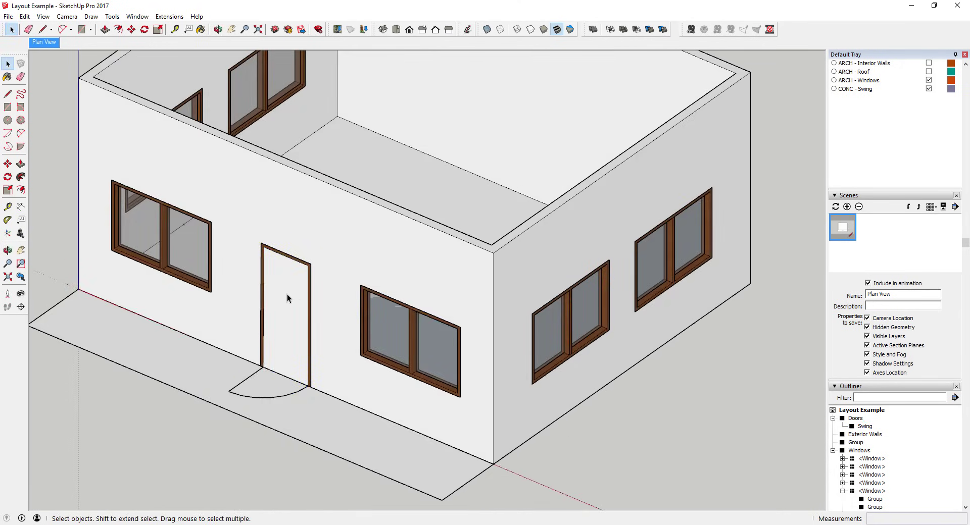
{"action": "left_click", "coordinate": [396, 29]}
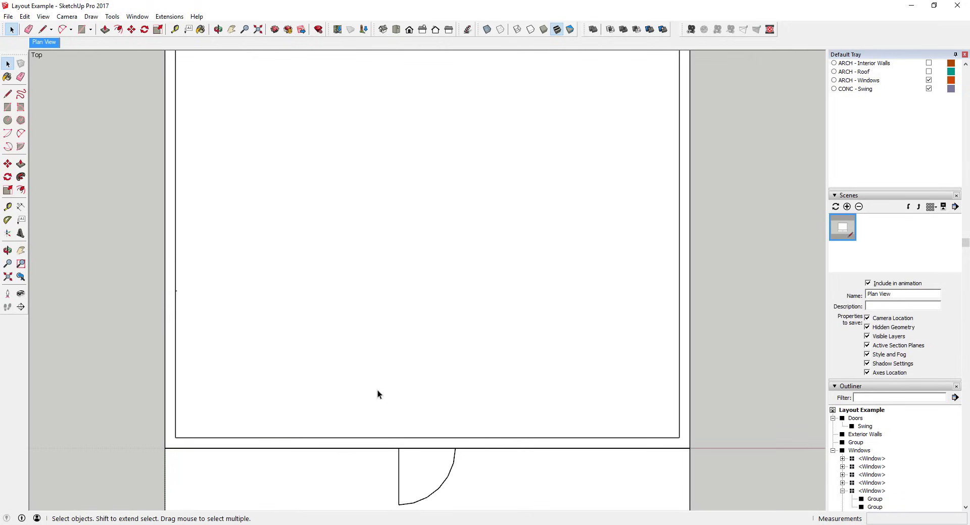
{"action": "scroll", "coordinate": [203, 139], "scroll_direction": "down", "scroll_amount": 2}
{"action": "scroll", "coordinate": [296, 90], "scroll_direction": "up", "scroll_amount": 2}
{"action": "scroll", "coordinate": [500, 242], "scroll_direction": "down", "scroll_amount": 2}
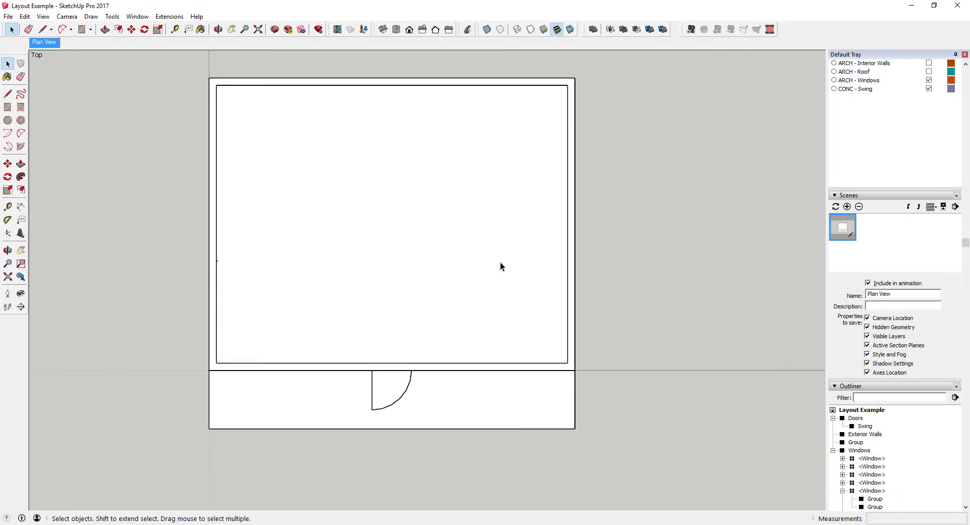
- Place a horizontal section plane through the house at mid-window height, cutting the walls, windows and door
{"action": "middle_click_drag", "start_coordinate": [465, 276], "coordinate": [319, 109]}
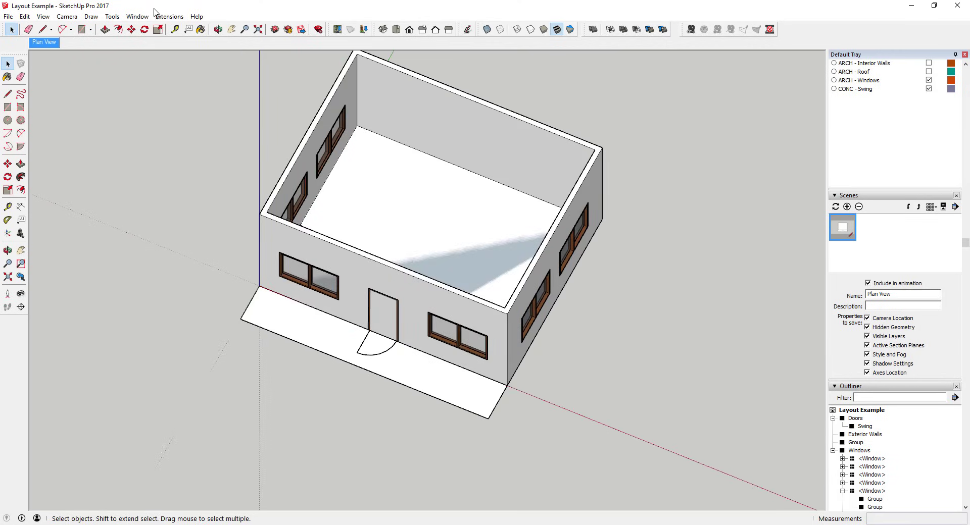
{"action": "left_click", "coordinate": [132, 17]}
{"action": "mouse_move", "coordinate": [113, 18]}
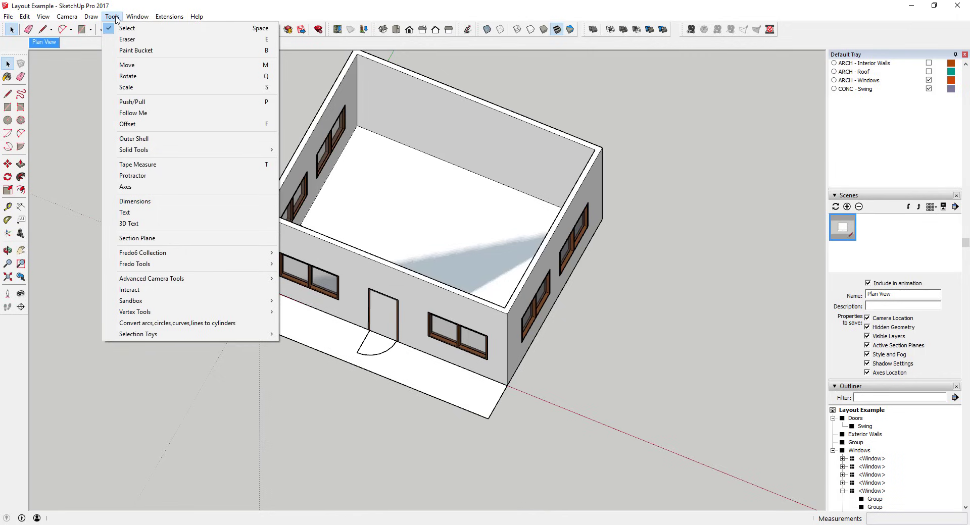
{"action": "left_click", "coordinate": [147, 238]}
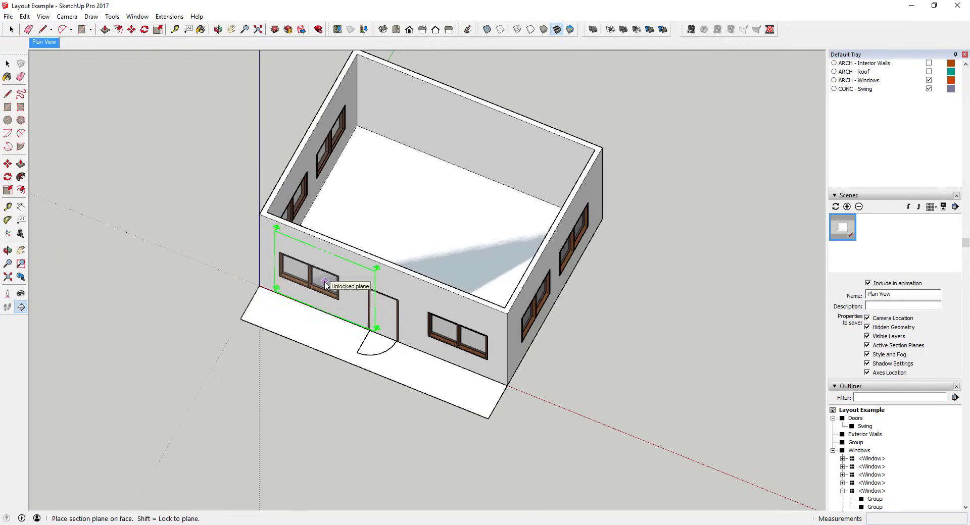
{"action": "middle_click_drag", "start_coordinate": [329, 273], "coordinate": [375, 201]}
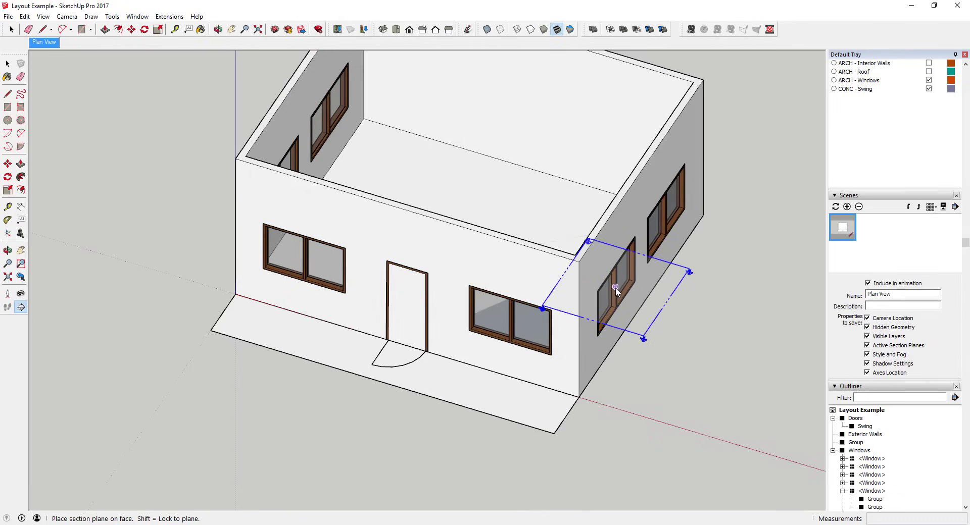
{"action": "left_click", "coordinate": [306, 265]}
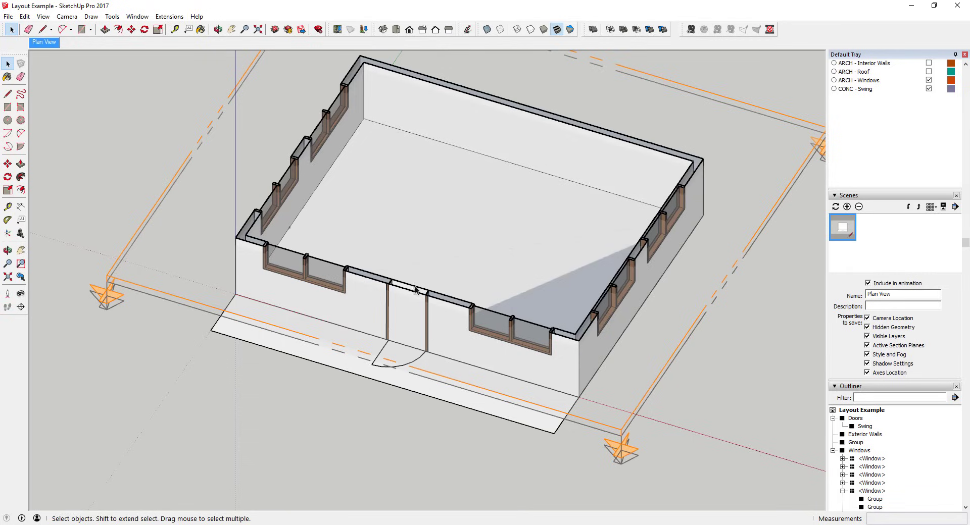
- Show the sectioned house in the top view, with the whole floor plan framed
{"action": "scroll", "coordinate": [415, 290], "scroll_direction": "up", "scroll_amount": 5}
{"action": "scroll", "coordinate": [535, 295], "scroll_direction": "down", "scroll_amount": 8}
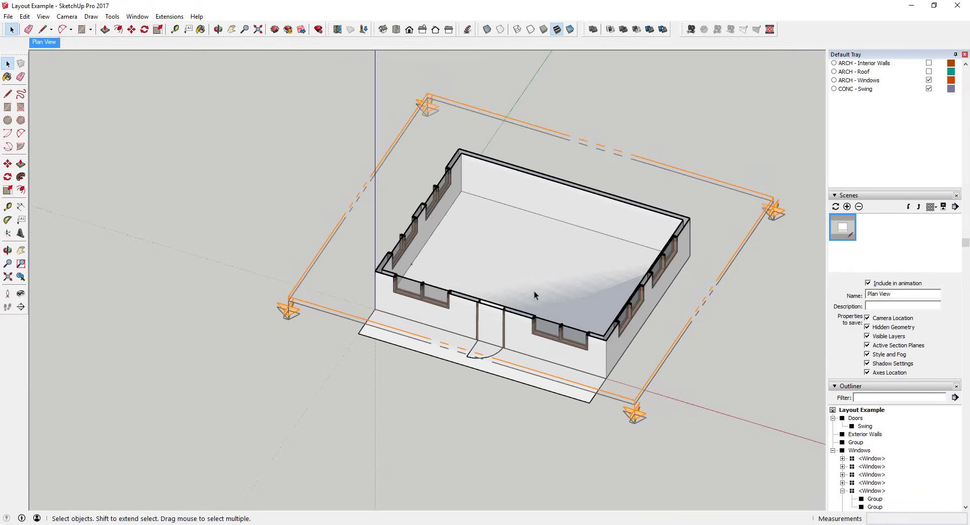
{"action": "left_click", "coordinate": [397, 30]}
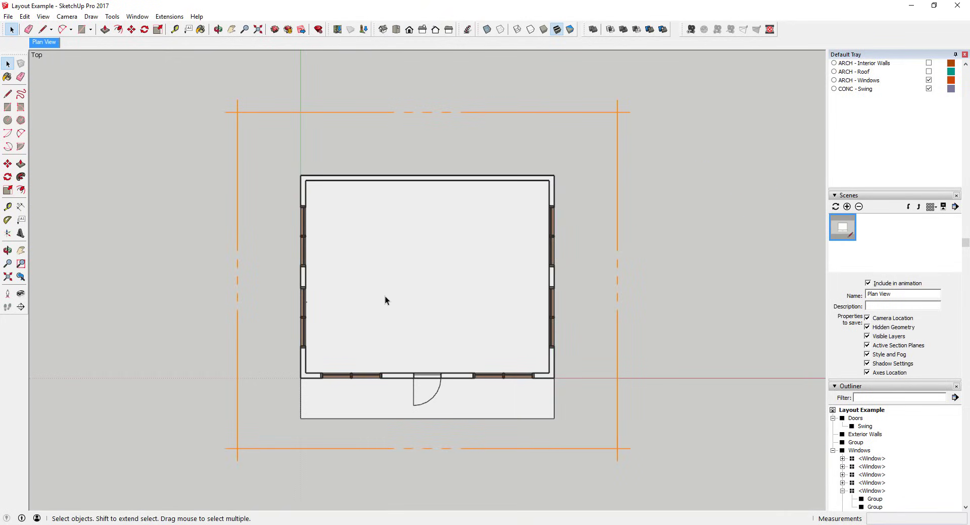
{"action": "scroll", "coordinate": [358, 291], "scroll_direction": "up", "scroll_amount": 3}
{"action": "scroll", "coordinate": [380, 273], "scroll_direction": "down", "scroll_amount": 1}
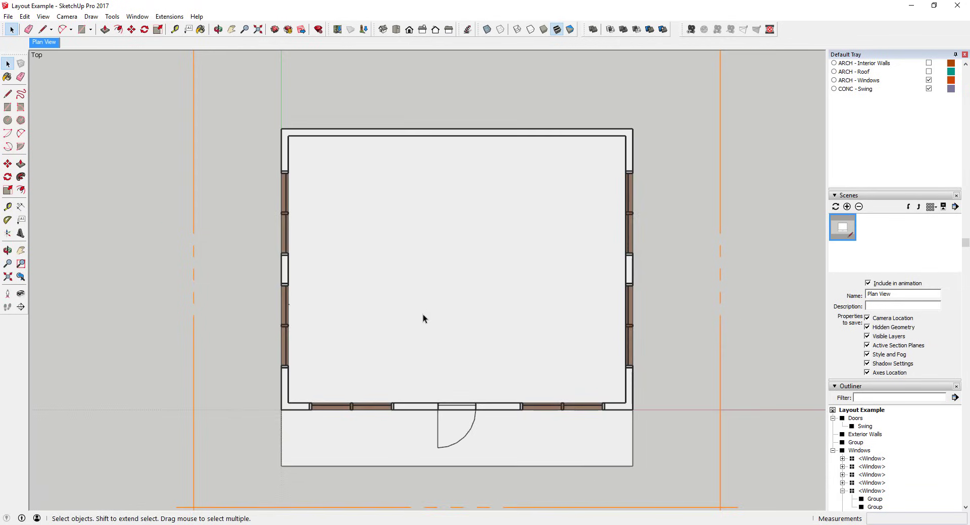
{"action": "scroll", "coordinate": [424, 315], "scroll_direction": "up", "scroll_amount": 1}
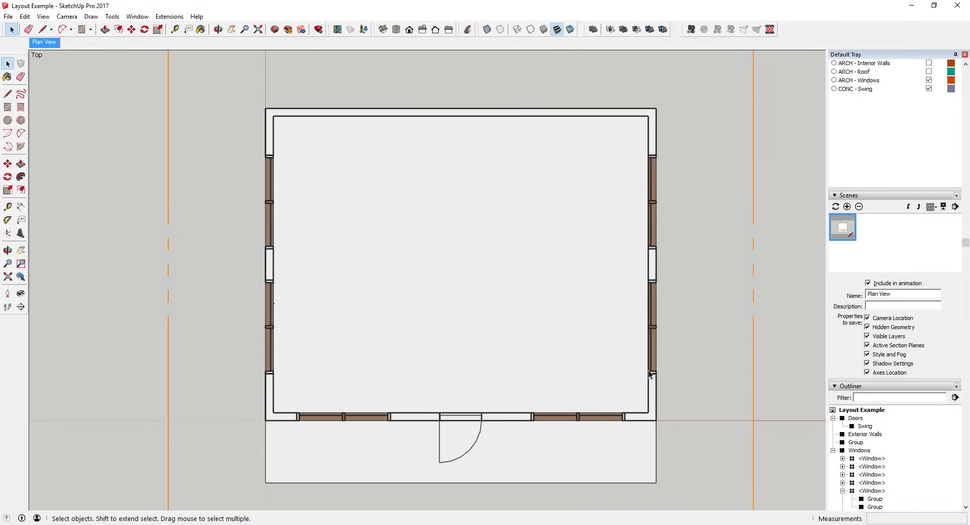
{"action": "scroll", "coordinate": [693, 230], "scroll_direction": "down", "scroll_amount": 2}
{"action": "scroll", "coordinate": [680, 210], "scroll_direction": "up", "scroll_amount": 2}
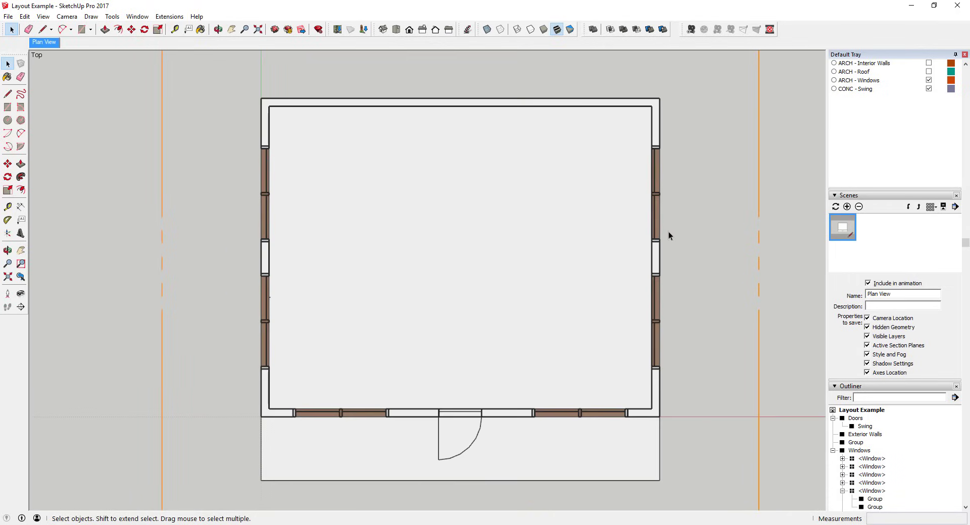
{"action": "scroll", "coordinate": [583, 380], "scroll_direction": "down", "scroll_amount": 1}
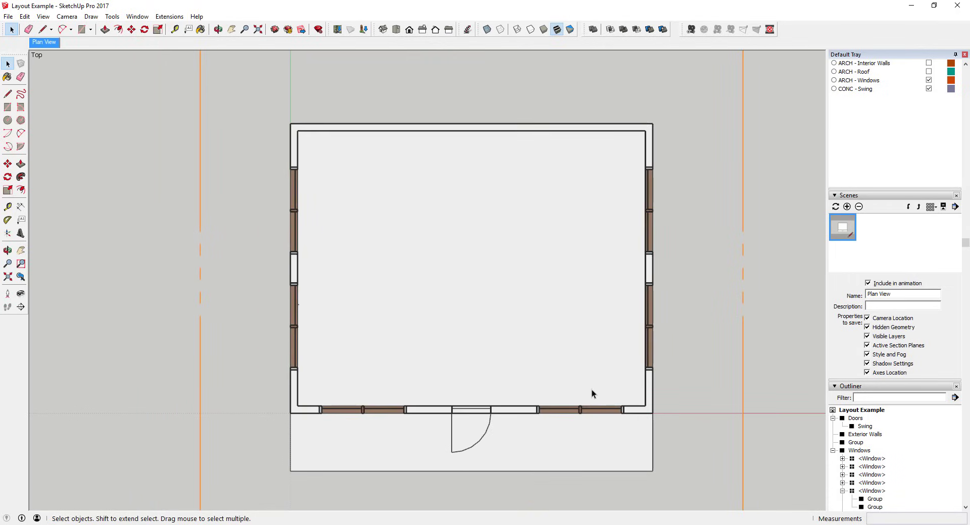
- Hide the section plane symbol while keeping the section cut, and centre the floor plan
{"action": "left_click", "coordinate": [41, 19]}
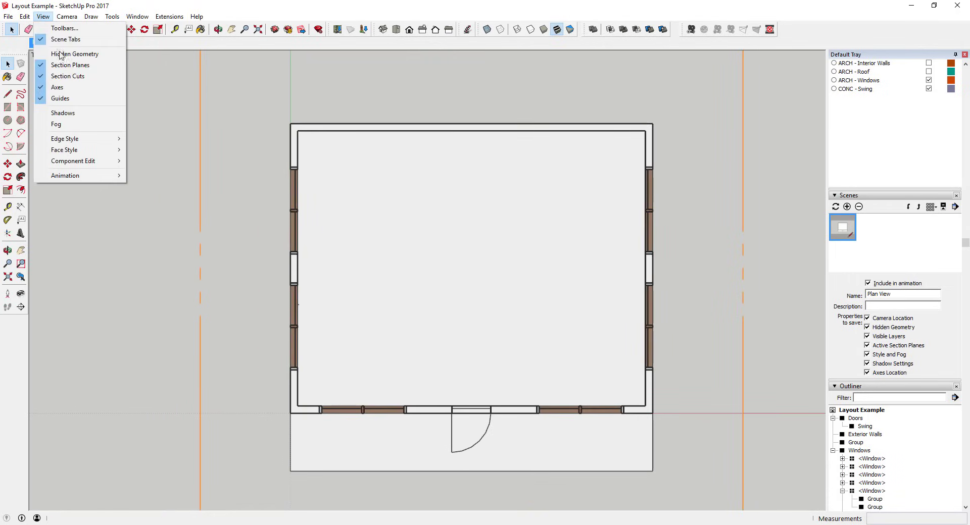
{"action": "left_click", "coordinate": [77, 65]}
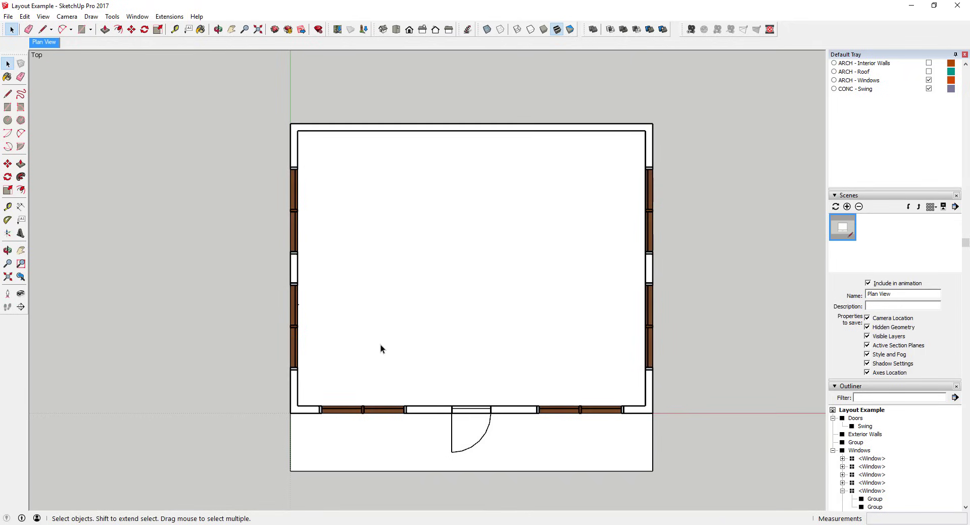
{"action": "middle_click_drag", "start_coordinate": [412, 343], "coordinate": [419, 327], "text": "shift"}
{"action": "scroll", "coordinate": [485, 302], "scroll_direction": "up", "scroll_amount": 2}
{"action": "scroll", "coordinate": [486, 303], "scroll_direction": "down", "scroll_amount": 2}
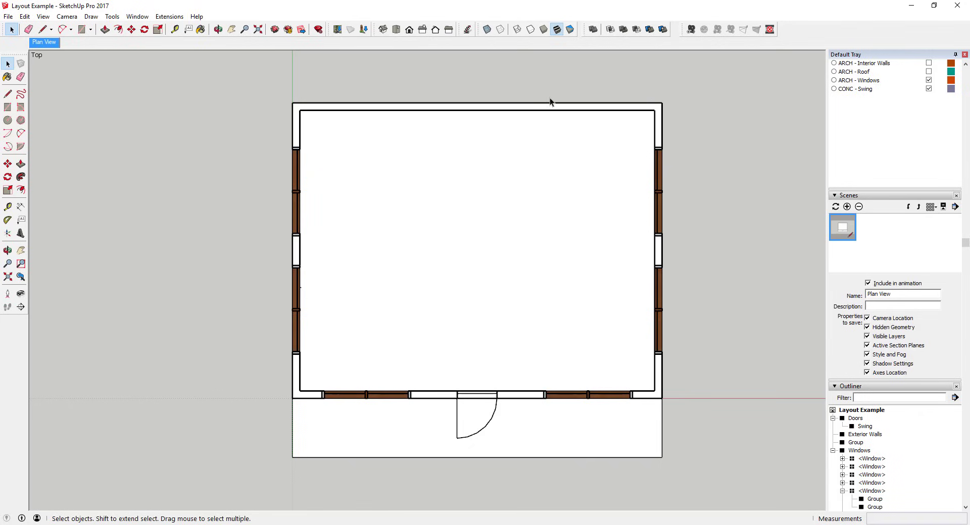
- Update the Plan View scene with the sectioned top view and save the model
{"action": "right_click", "coordinate": [47, 44]}
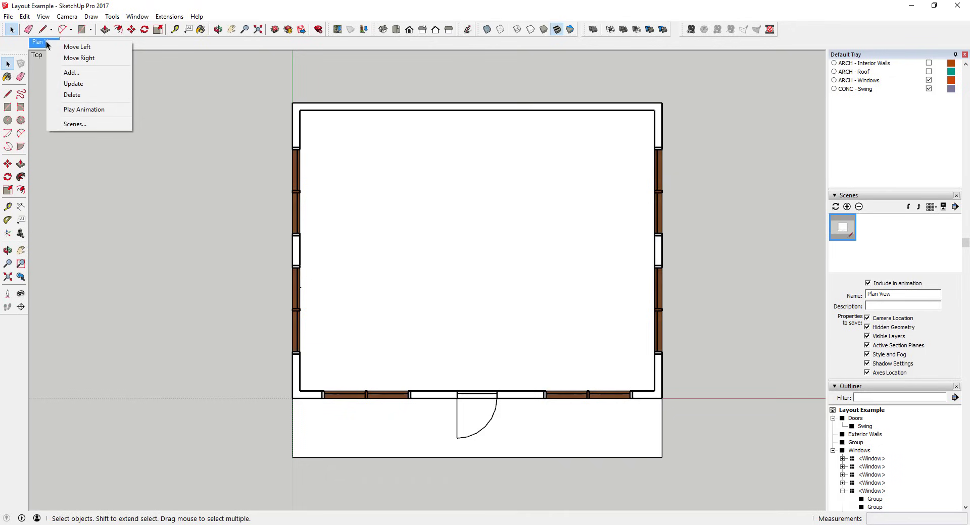
{"action": "left_click", "coordinate": [73, 83]}
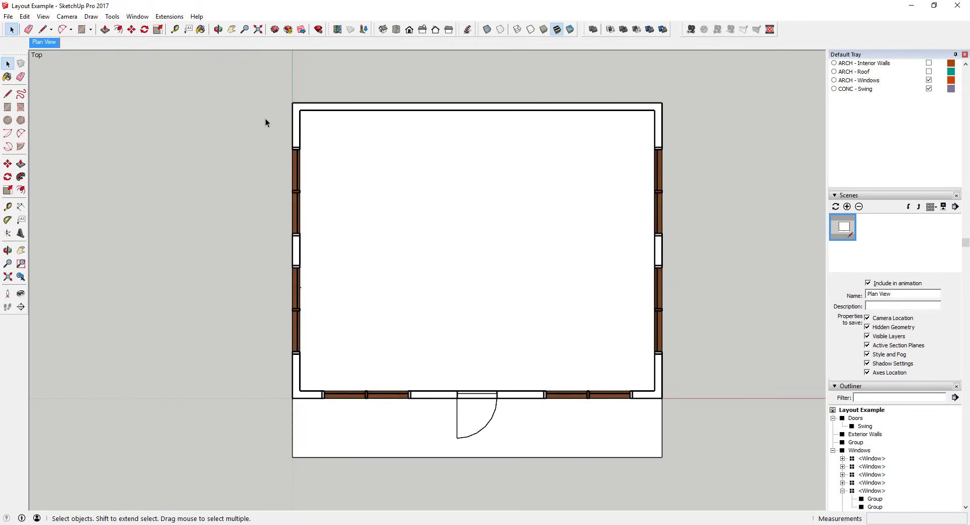
{"action": "left_click", "coordinate": [8, 16]}
{"action": "left_click", "coordinate": [34, 56]}
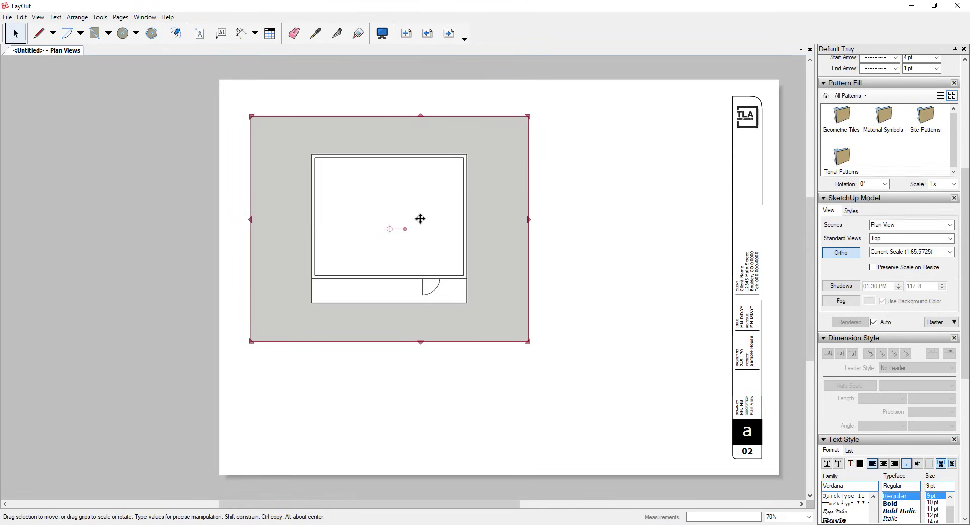
- Switch to LayOut, update the plan viewport's model reference, and inspect the sectioned floor plan up close
{"action": "right_click", "coordinate": [423, 222]}
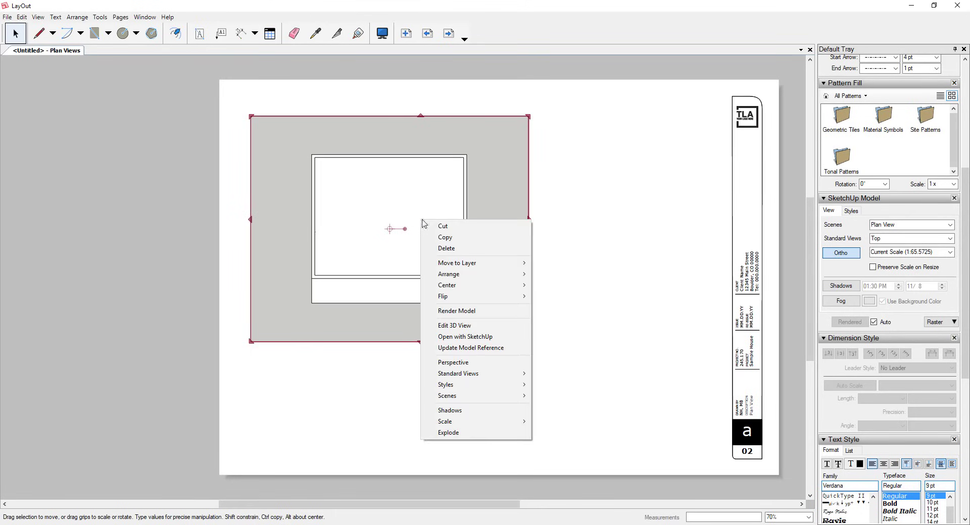
{"action": "left_click", "coordinate": [499, 349]}
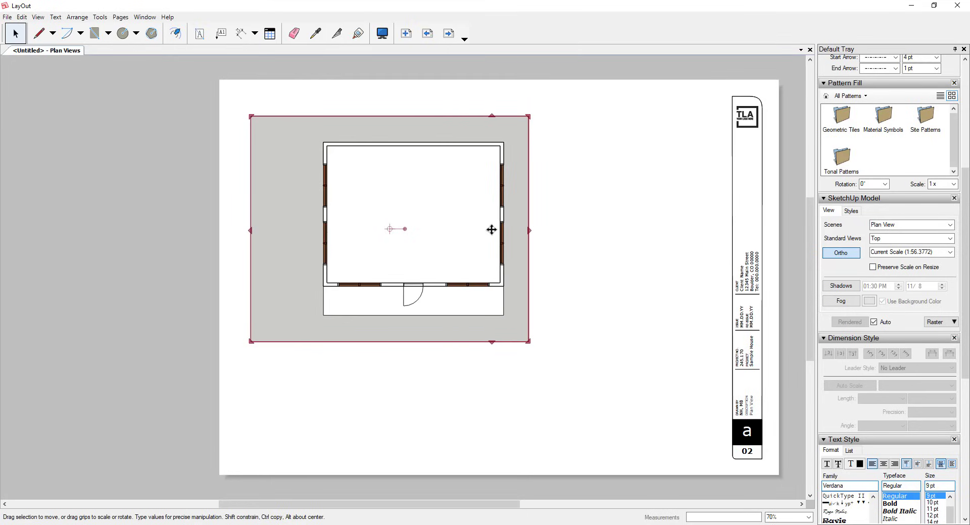
{"action": "scroll", "coordinate": [494, 226], "scroll_direction": "up", "scroll_amount": 1}
{"action": "scroll", "coordinate": [494, 222], "scroll_direction": "up", "scroll_amount": 5}
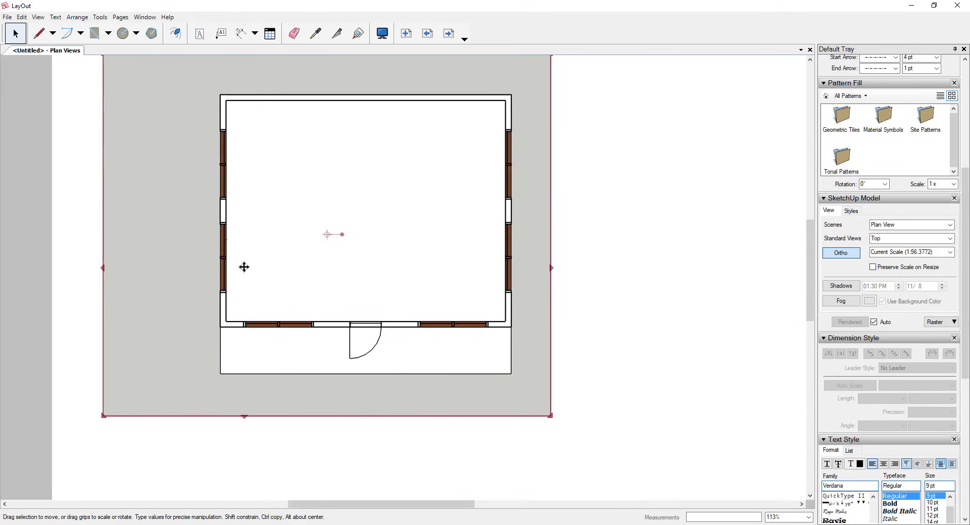
{"action": "scroll", "coordinate": [377, 240], "scroll_direction": "down", "scroll_amount": 3}
{"action": "scroll", "coordinate": [461, 218], "scroll_direction": "up", "scroll_amount": 3}
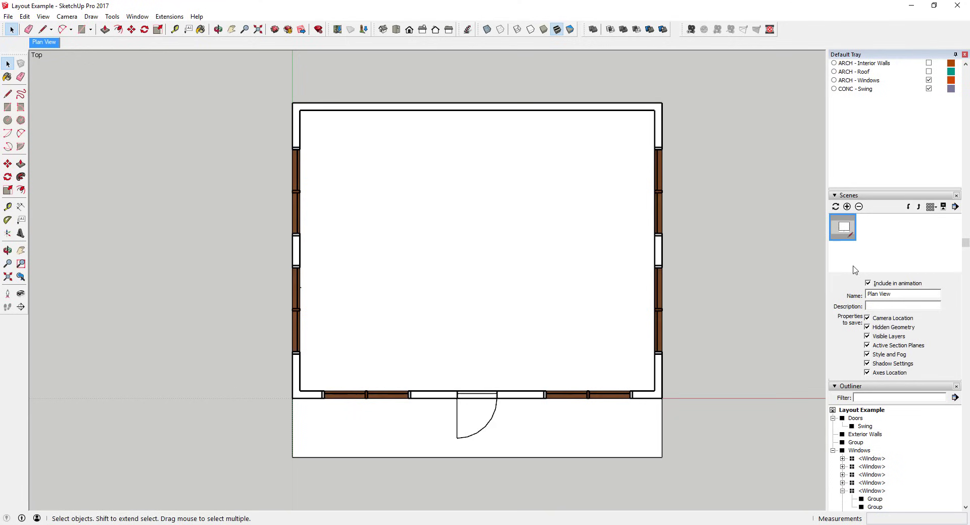
- Switch to SketchUp, apply the 3-pixel style from the Straight Lines collection, and view the sectioned house in 3D
{"action": "scroll", "coordinate": [866, 222], "scroll_direction": "down", "scroll_amount": 10}
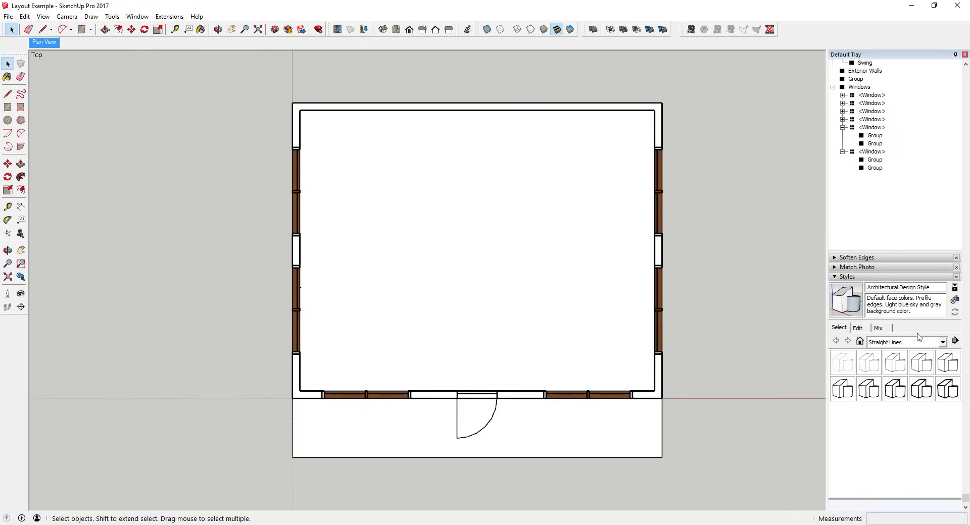
{"action": "left_click", "coordinate": [942, 343]}
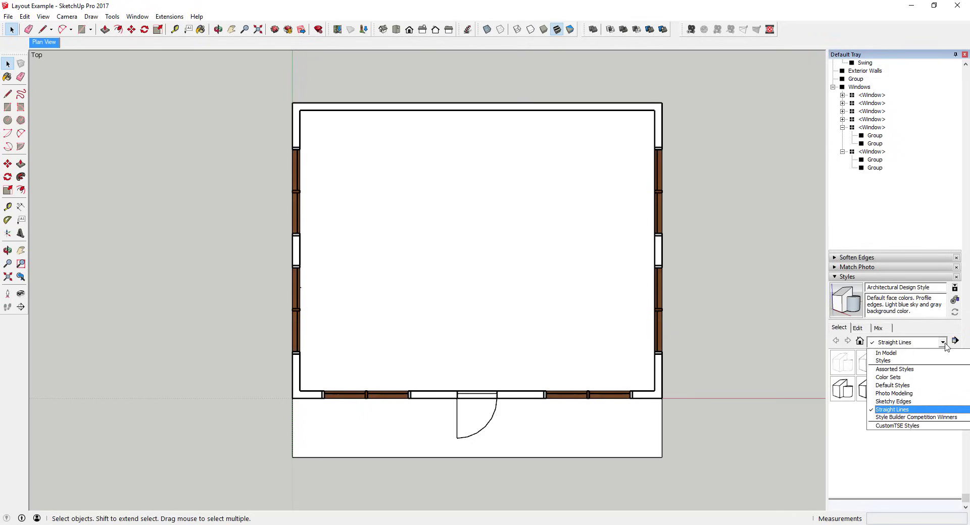
{"action": "left_click", "coordinate": [907, 409]}
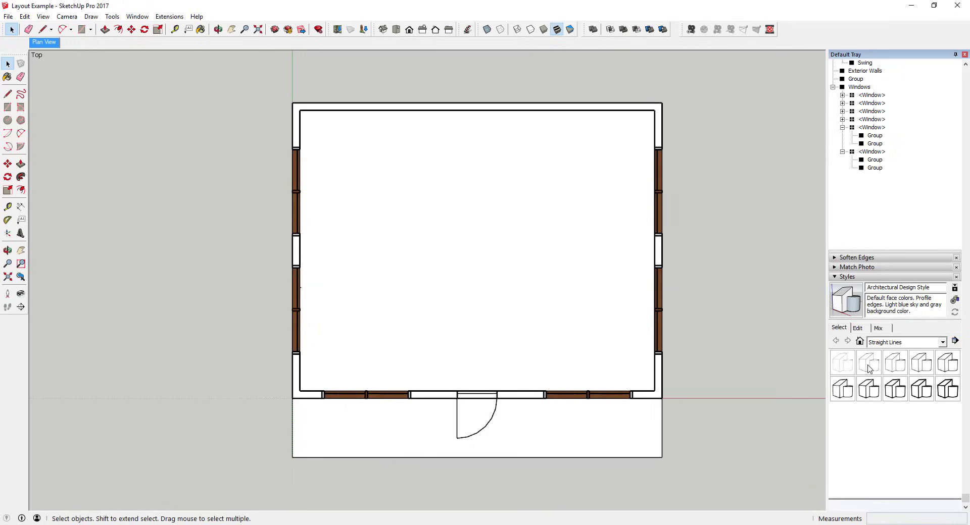
{"action": "left_click", "coordinate": [895, 362]}
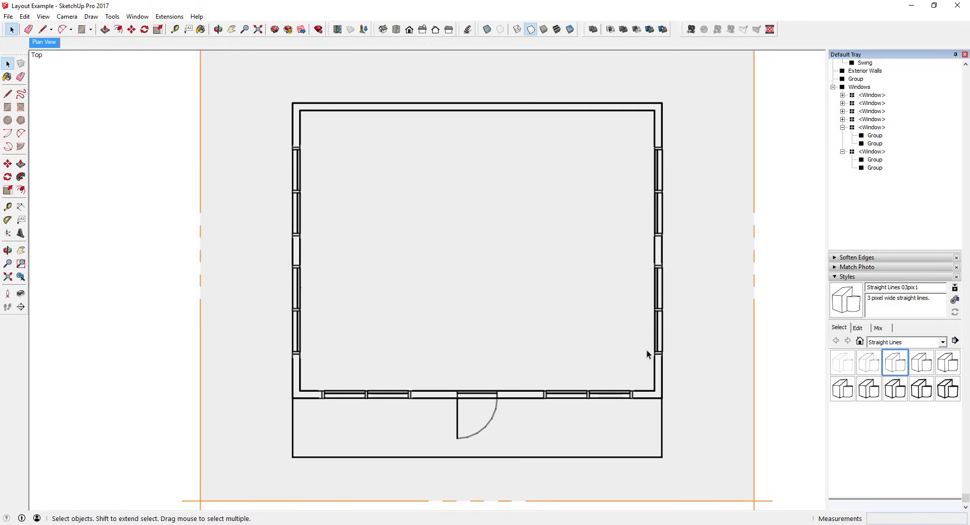
{"action": "scroll", "coordinate": [648, 354], "scroll_direction": "down", "scroll_amount": 3}
{"action": "middle_click_drag", "start_coordinate": [648, 354], "coordinate": [553, 225]}
{"action": "scroll", "coordinate": [576, 330], "scroll_direction": "up", "scroll_amount": 3}
{"action": "scroll", "coordinate": [568, 340], "scroll_direction": "up", "scroll_amount": 4}
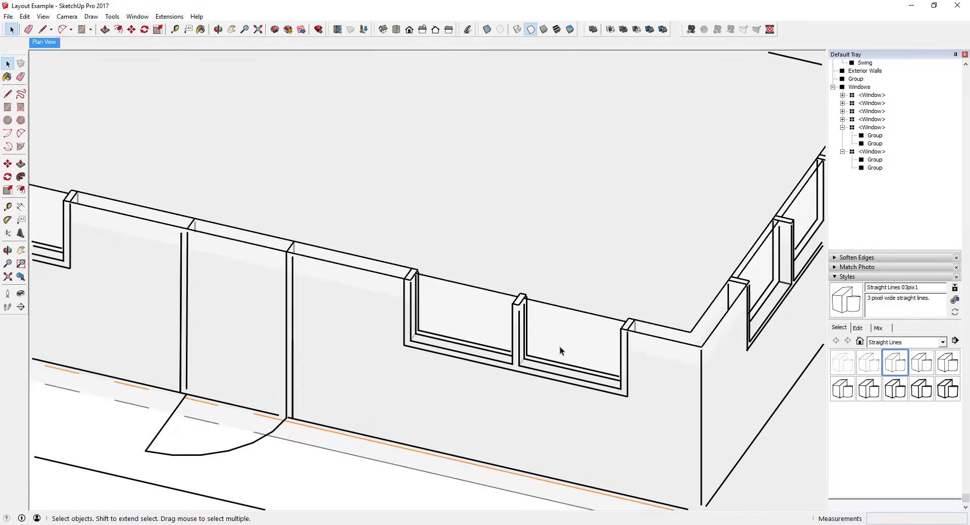
{"action": "scroll", "coordinate": [538, 301], "scroll_direction": "down", "scroll_amount": 5}
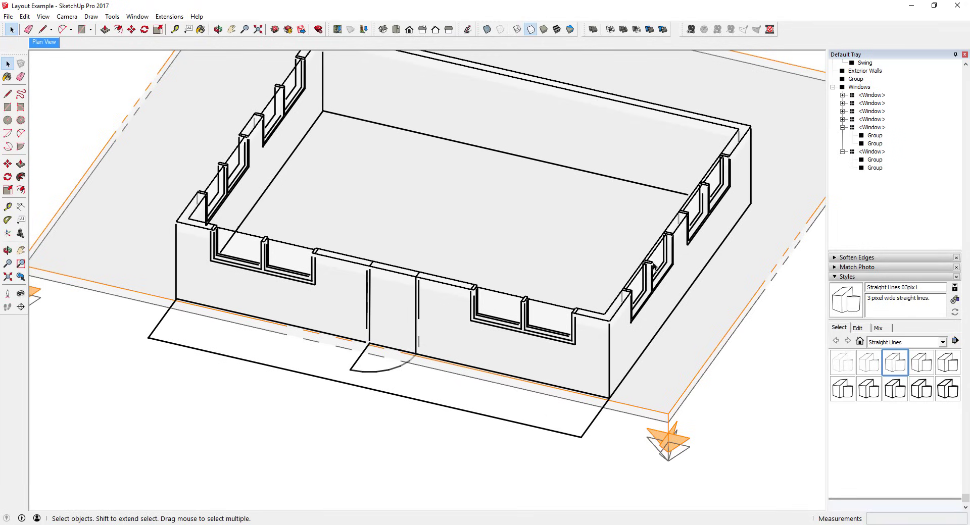
- Inspect the section-cut walls in 3D, and return to the standard top view with the whole floor plan framed
{"action": "scroll", "coordinate": [653, 266], "scroll_direction": "up", "scroll_amount": 2}
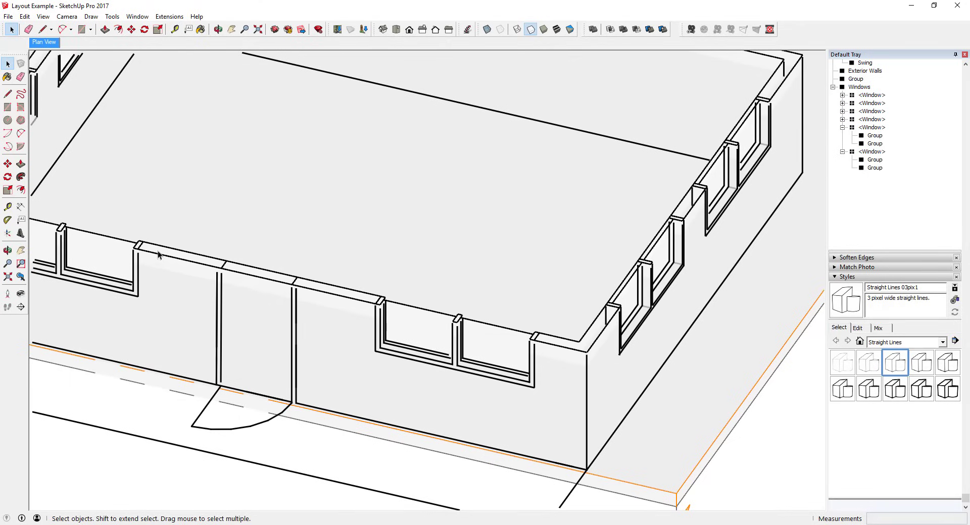
{"action": "scroll", "coordinate": [423, 389], "scroll_direction": "down", "scroll_amount": 3}
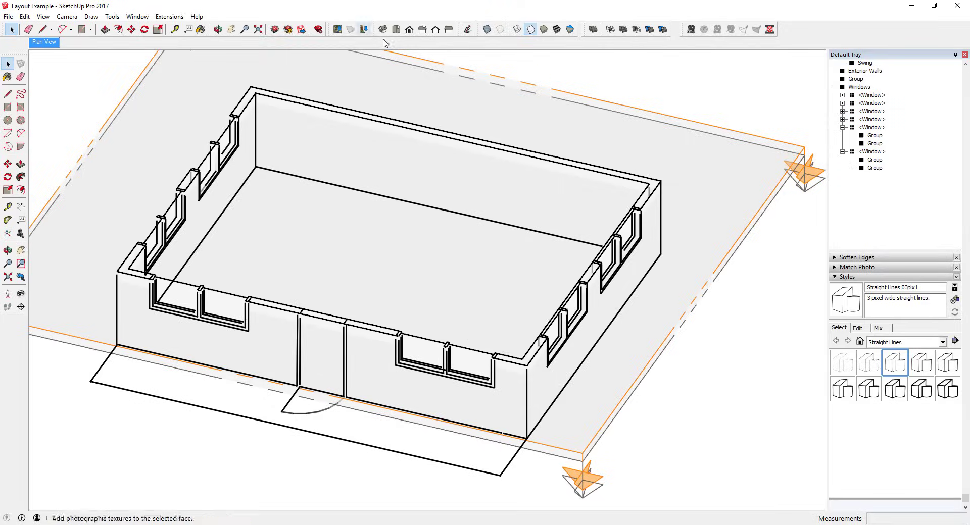
{"action": "left_click", "coordinate": [397, 29]}
{"action": "scroll", "coordinate": [400, 168], "scroll_direction": "down", "scroll_amount": 2}
{"action": "scroll", "coordinate": [384, 141], "scroll_direction": "up", "scroll_amount": 2}
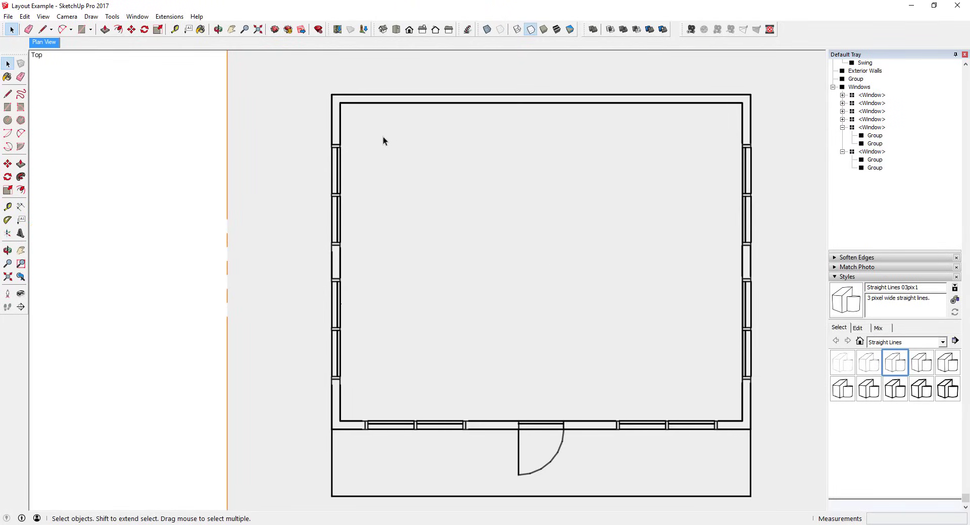
{"action": "scroll", "coordinate": [443, 161], "scroll_direction": "down", "scroll_amount": 1}
{"action": "scroll", "coordinate": [619, 231], "scroll_direction": "up", "scroll_amount": 1}
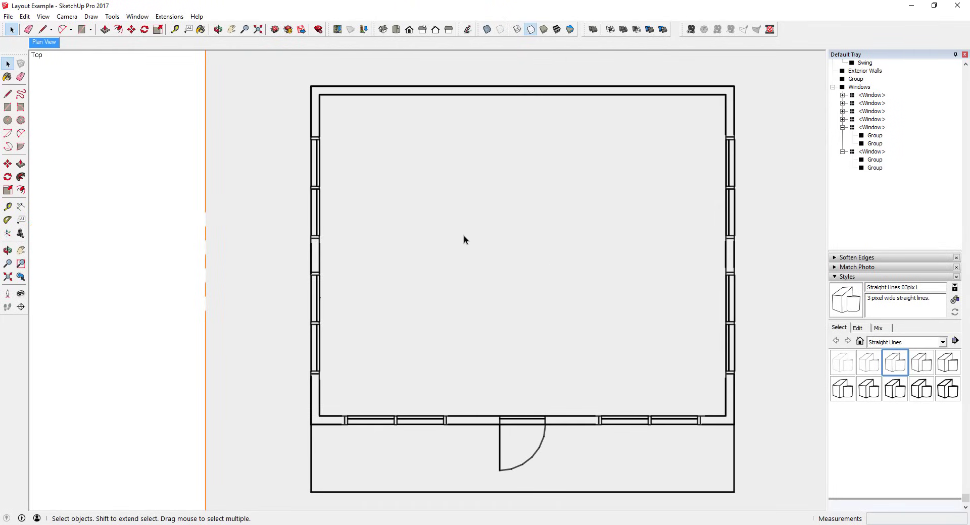
{"action": "scroll", "coordinate": [464, 235], "scroll_direction": "down", "scroll_amount": 1}
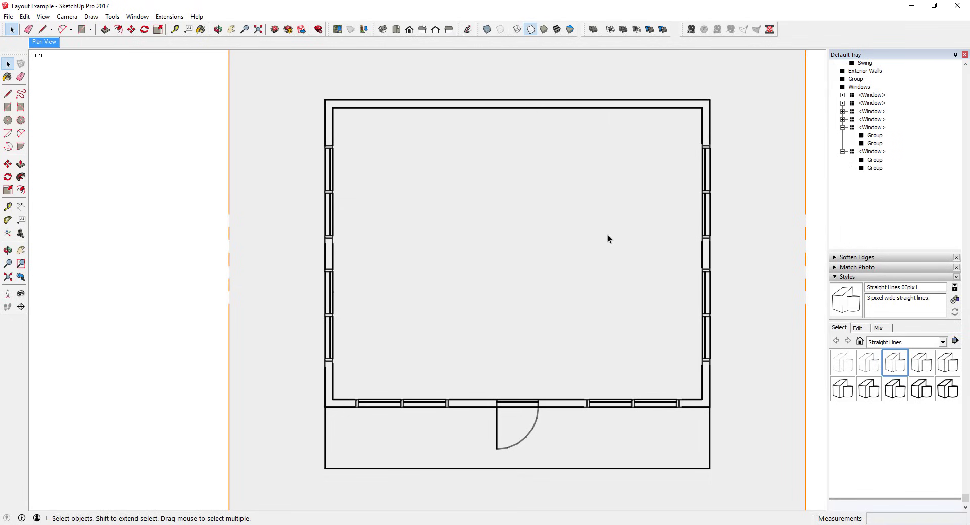
- Compare several line widths in the Straight Lines styles on the plan, and apply the 1-pixel Straight Lines 01pix style
{"action": "left_click", "coordinate": [869, 368]}
{"action": "left_click", "coordinate": [907, 385]}
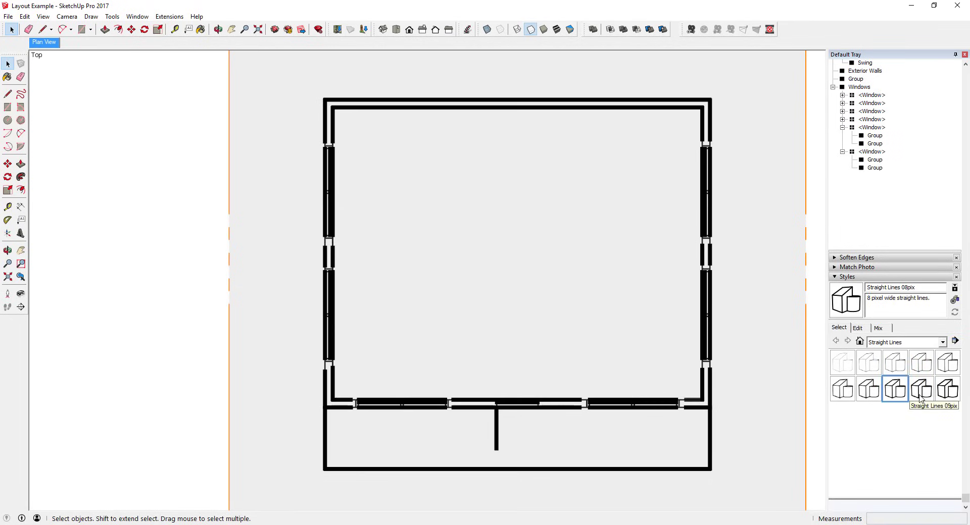
{"action": "left_click", "coordinate": [922, 363]}
{"action": "left_click", "coordinate": [843, 365]}
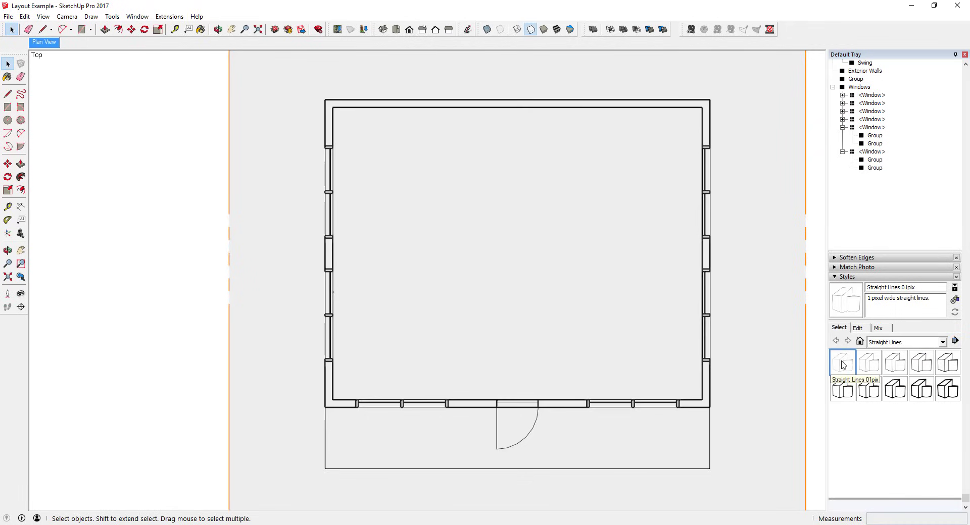
{"action": "left_click", "coordinate": [873, 365]}
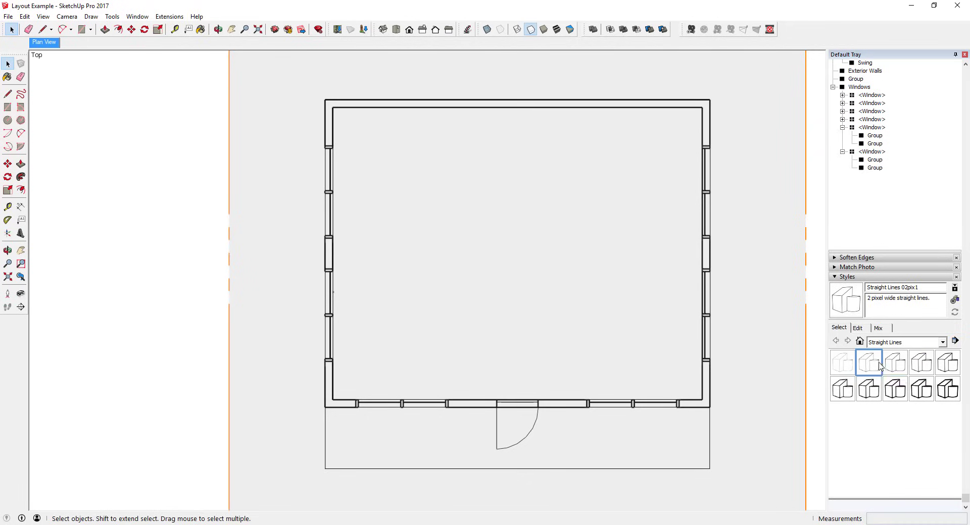
{"action": "left_click", "coordinate": [843, 364]}
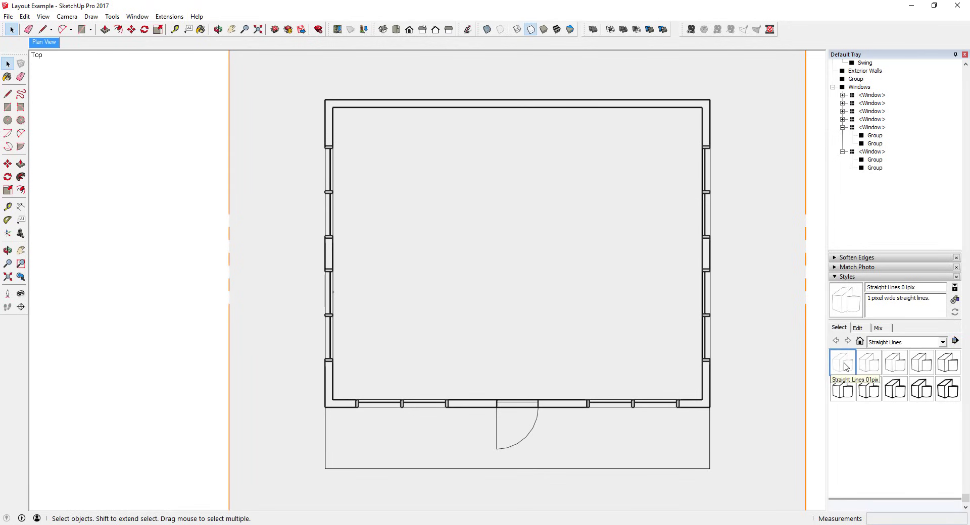
- Hide the section plane symbol in the top view while keeping the section cut
{"action": "middle_click_drag", "start_coordinate": [765, 380], "coordinate": [735, 367]}
{"action": "left_click", "coordinate": [43, 17]}
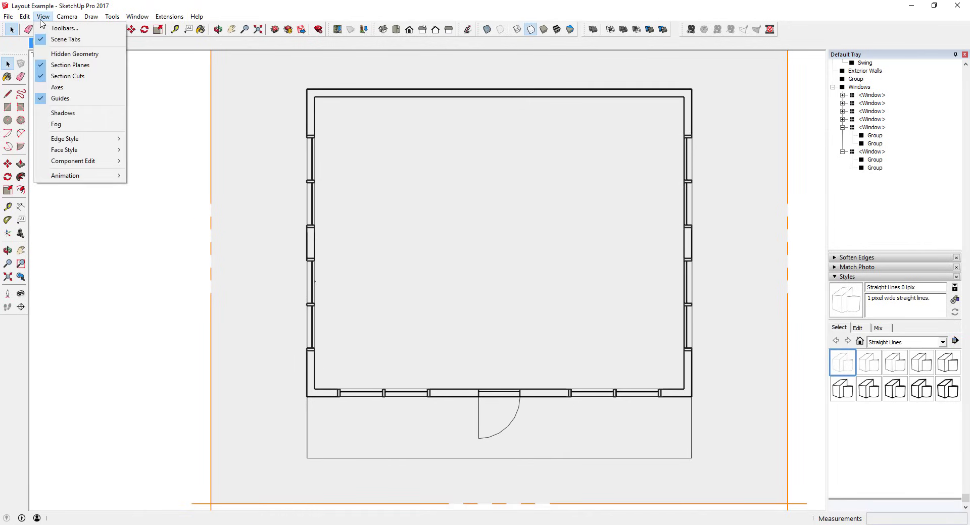
{"action": "left_click", "coordinate": [74, 65]}
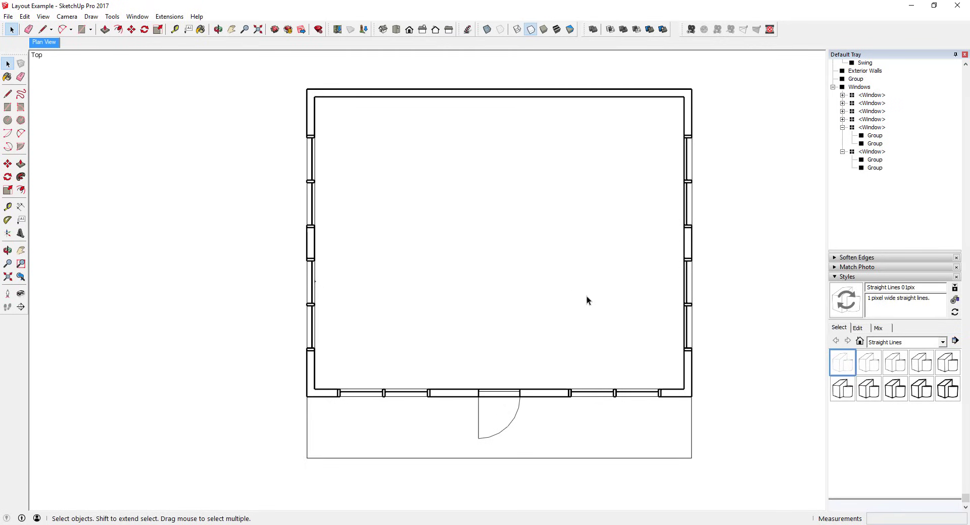
- Update the Plan View scene with the 1-pixel line style and hidden section plane, and save the model
{"action": "right_click", "coordinate": [46, 43]}
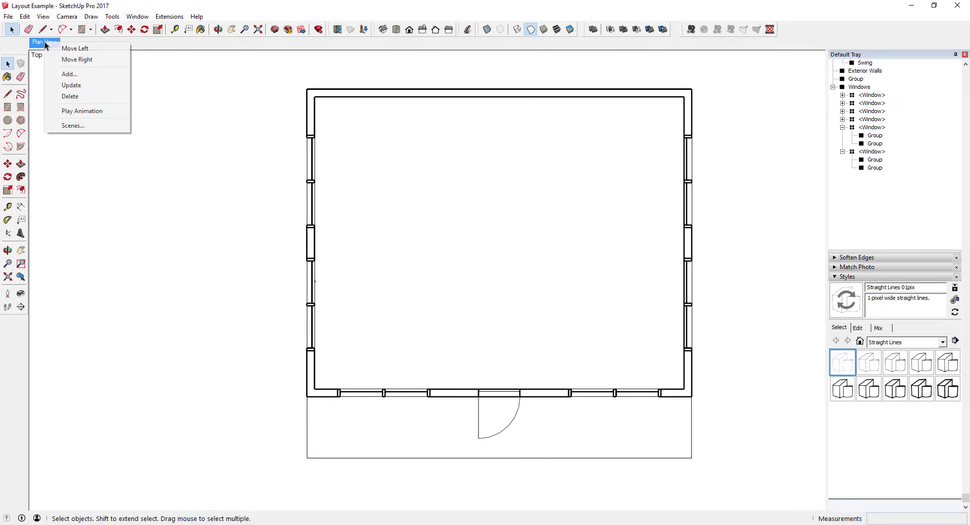
{"action": "left_click", "coordinate": [85, 88]}
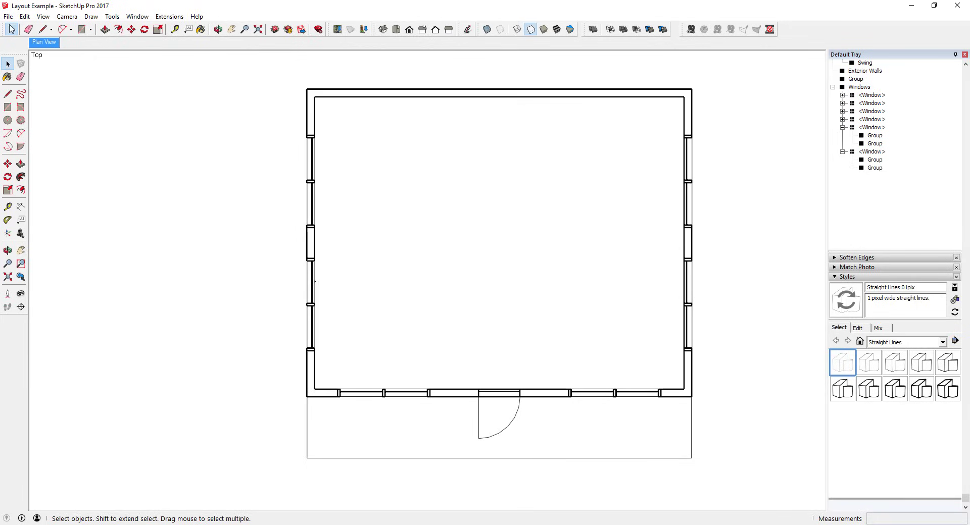
{"action": "left_click", "coordinate": [8, 16]}
{"action": "left_click", "coordinate": [30, 50]}
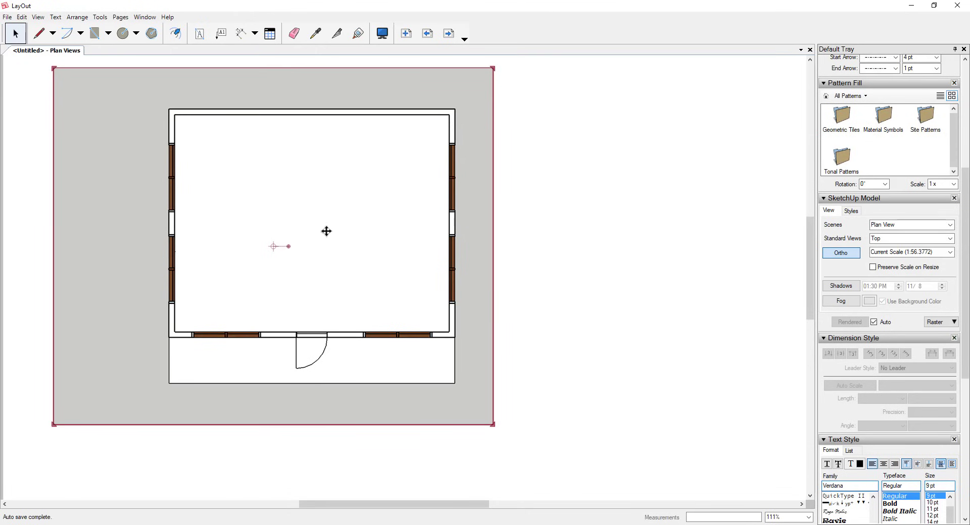
- Switch to LayOut and update the model reference of the plan viewport on the Plan Views page
{"action": "right_click", "coordinate": [320, 220]}
{"action": "left_click", "coordinate": [623, 308]}
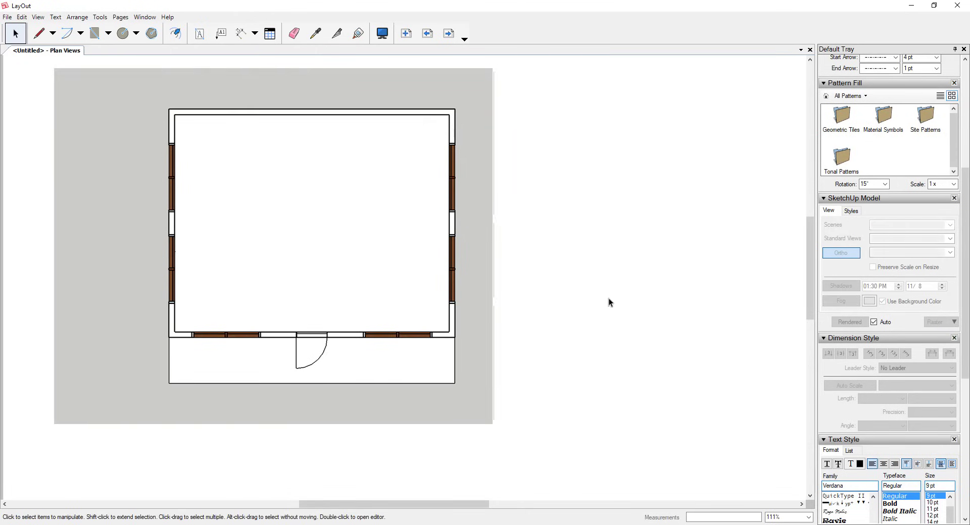
{"action": "scroll", "coordinate": [427, 255], "scroll_direction": "down", "scroll_amount": 3}
{"action": "left_click", "coordinate": [426, 251]}
{"action": "right_click", "coordinate": [427, 252]}
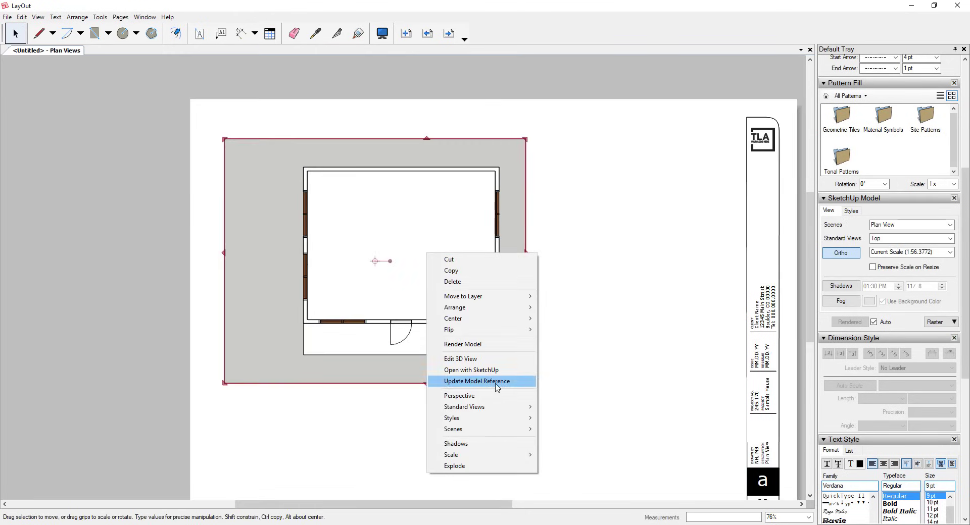
{"action": "left_click", "coordinate": [477, 382]}
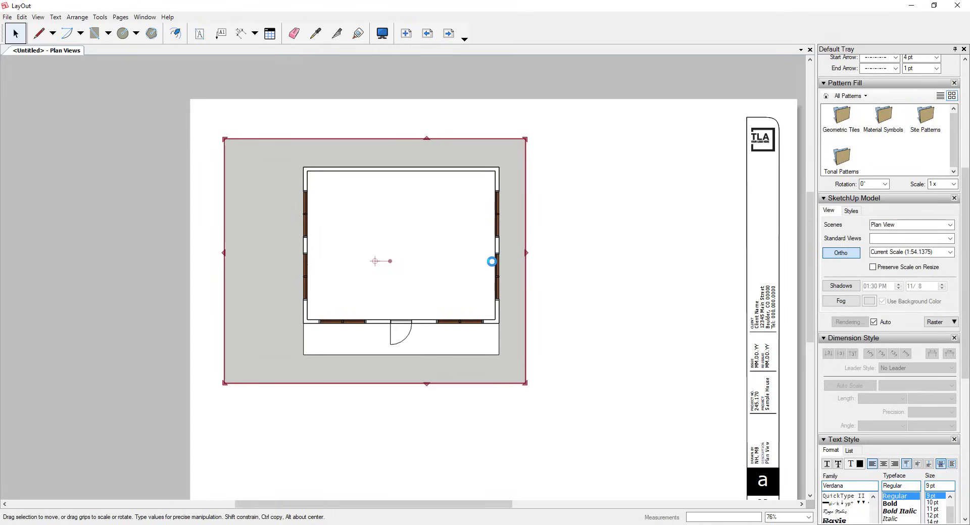
- Examine the line weights and applied style of the updated plan viewport, keeping the viewport selected
{"action": "scroll", "coordinate": [515, 262], "scroll_direction": "up", "scroll_amount": 2}
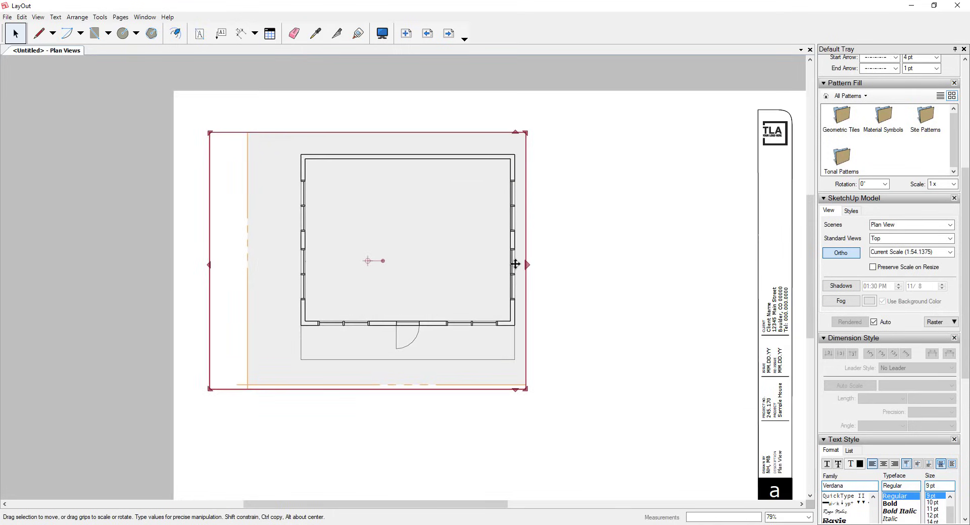
{"action": "scroll", "coordinate": [514, 263], "scroll_direction": "up", "scroll_amount": 3}
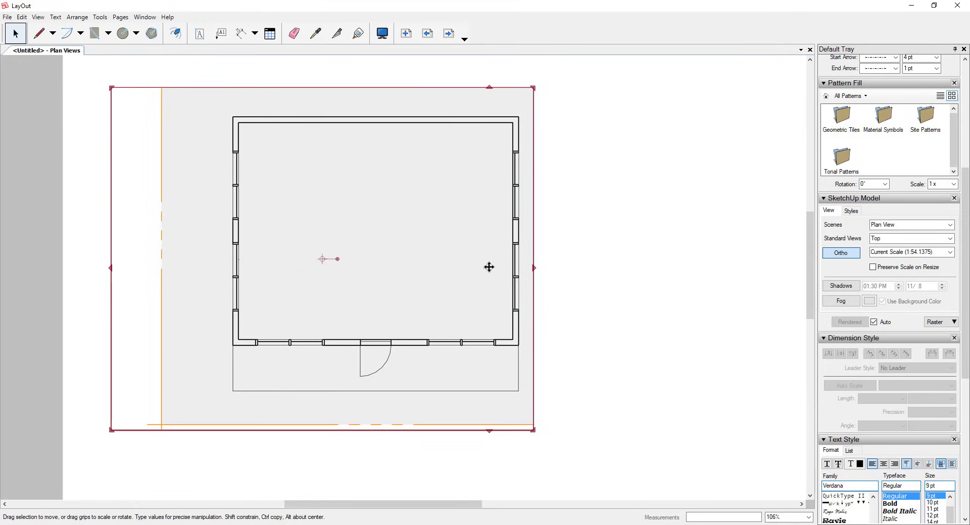
{"action": "scroll", "coordinate": [492, 267], "scroll_direction": "up", "scroll_amount": 1}
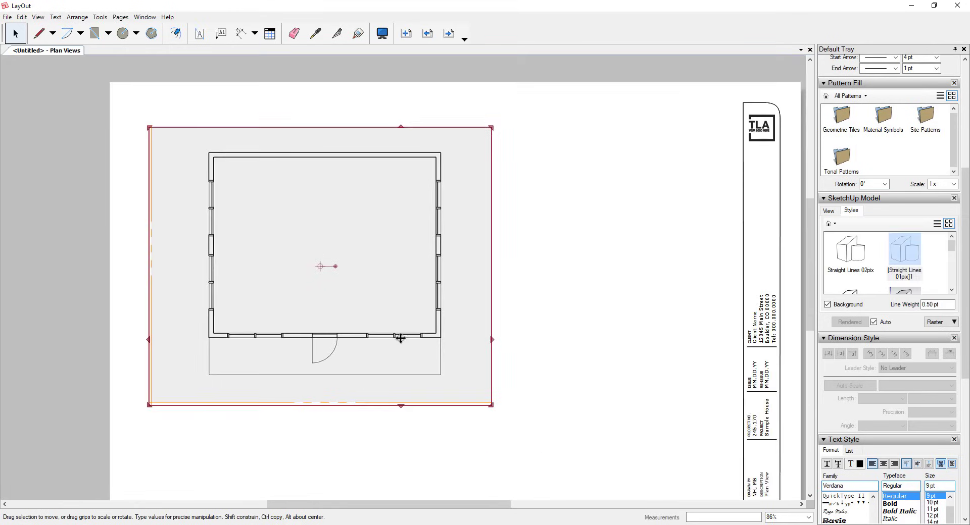
{"action": "left_click", "coordinate": [529, 290]}
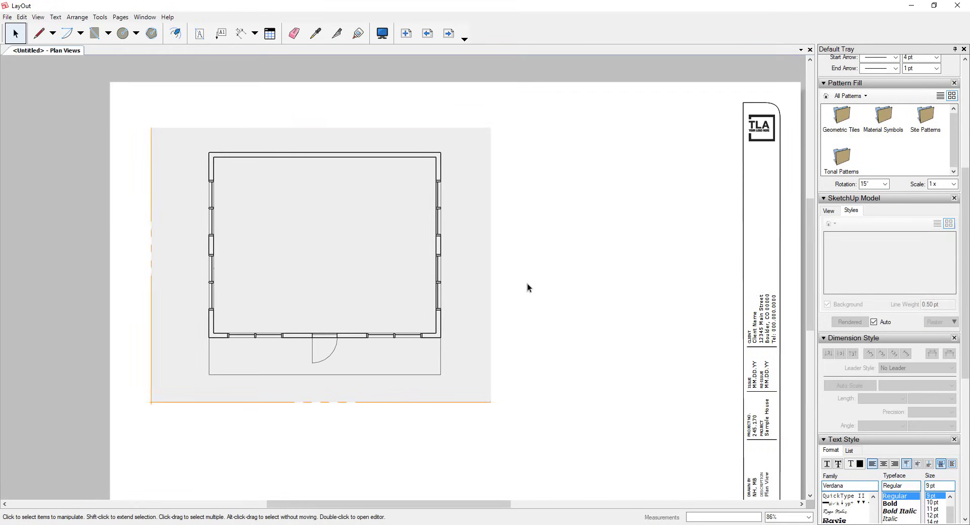
{"action": "scroll", "coordinate": [323, 235], "scroll_direction": "down", "scroll_amount": 1}
{"action": "scroll", "coordinate": [354, 253], "scroll_direction": "down", "scroll_amount": 2}
{"action": "left_click", "coordinate": [355, 251]}
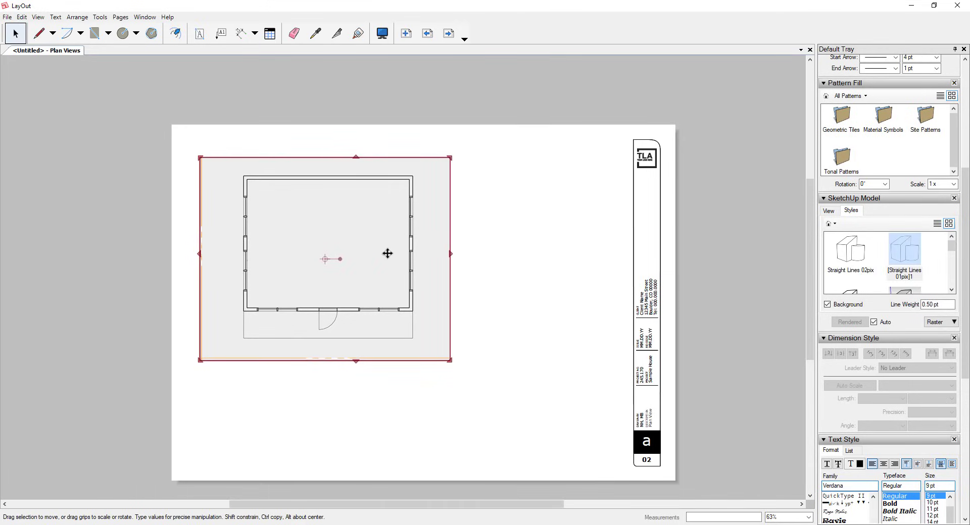
- Look through the available SketchUp model styles and the text, page and layer settings for the selected plan viewport
{"action": "scroll", "coordinate": [909, 293], "scroll_direction": "up", "scroll_amount": 1}
{"action": "scroll", "coordinate": [901, 379], "scroll_direction": "down", "scroll_amount": 3}
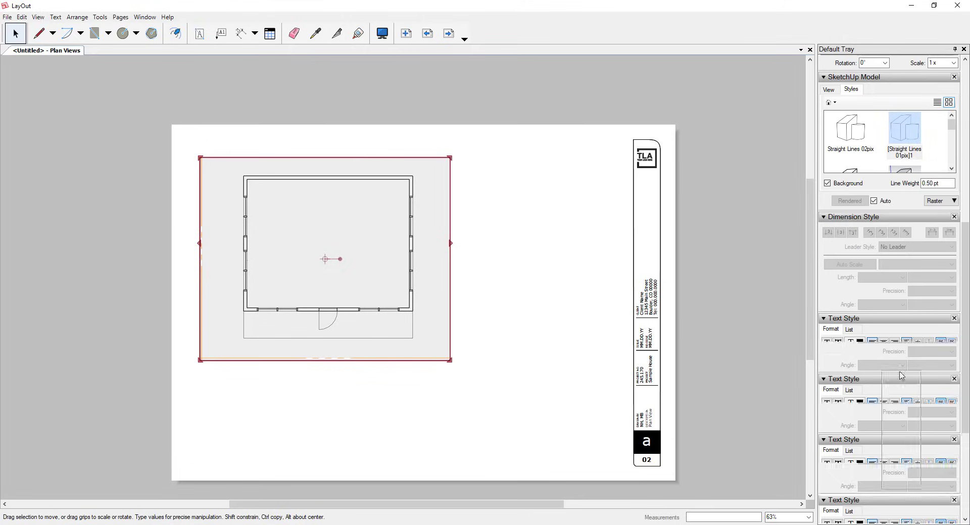
{"action": "scroll", "coordinate": [897, 266], "scroll_direction": "up", "scroll_amount": 4}
{"action": "scroll", "coordinate": [857, 248], "scroll_direction": "up", "scroll_amount": 2}
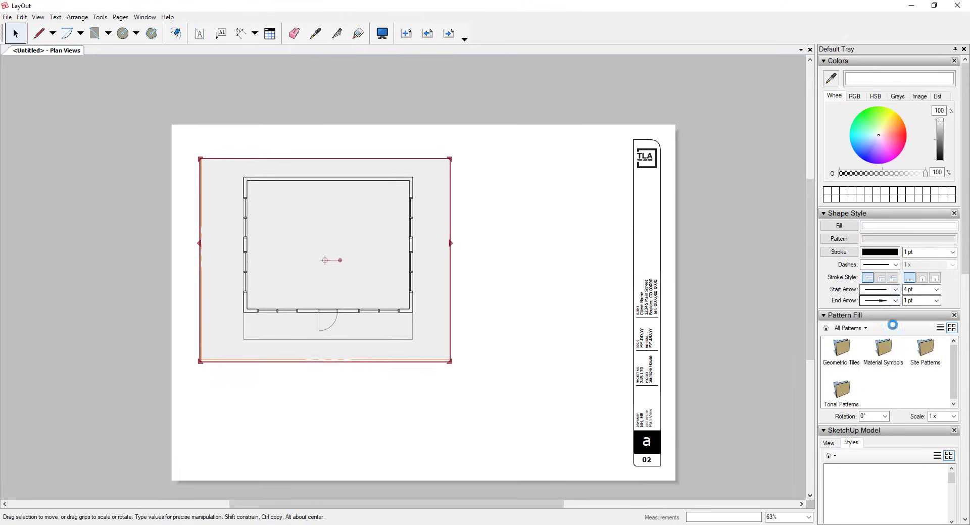
{"action": "scroll", "coordinate": [897, 455], "scroll_direction": "down", "scroll_amount": 1}
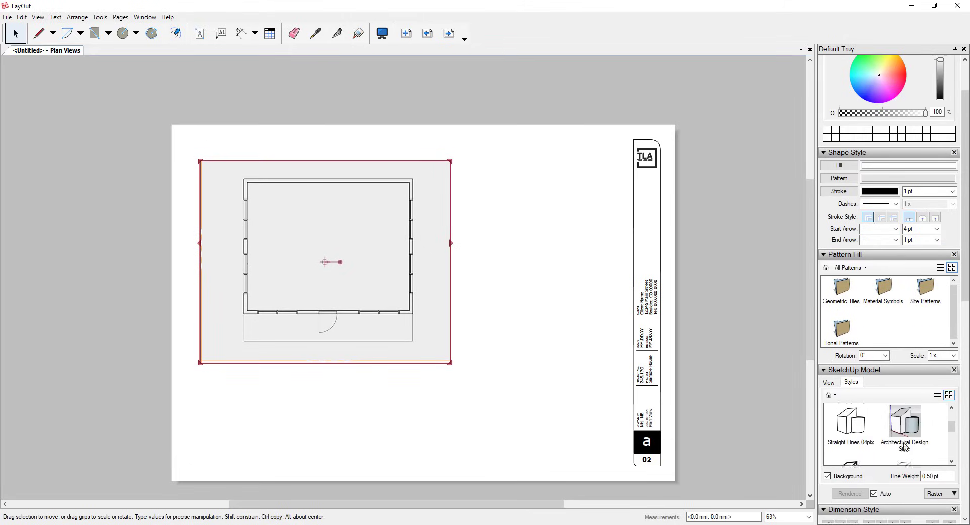
{"action": "scroll", "coordinate": [901, 455], "scroll_direction": "down", "scroll_amount": 4}
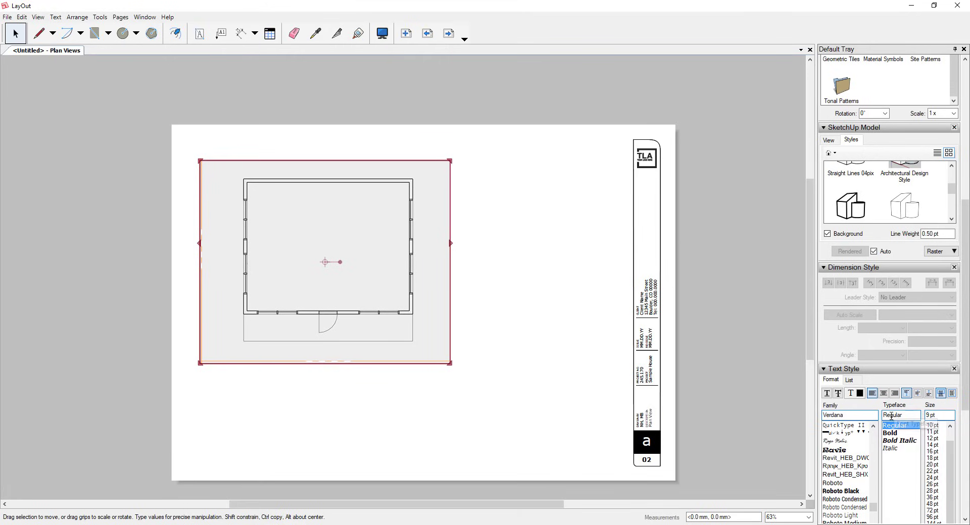
{"action": "scroll", "coordinate": [883, 454], "scroll_direction": "down", "scroll_amount": 3}
{"action": "scroll", "coordinate": [875, 489], "scroll_direction": "down", "scroll_amount": 1}
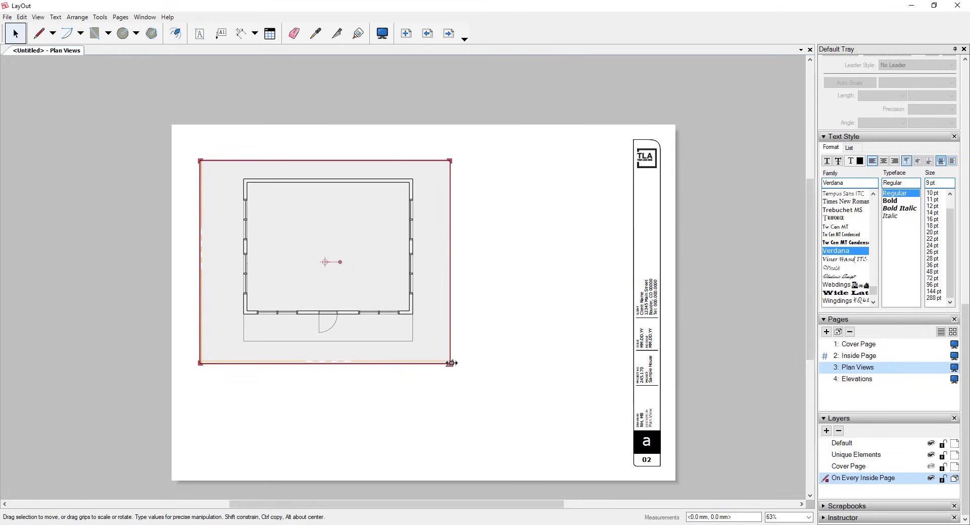
- Try resizing the plan viewport from its lower corner, and bring it back to its original size
{"action": "left_click_drag", "start_coordinate": [449, 363], "coordinate": [482, 368]}
{"action": "left_click_drag", "start_coordinate": [494, 366], "coordinate": [442, 354]}
- Try the 1" = 40' and 1/8" = 1'-0" scales on the plan viewport, and settle on 1/4" = 1'-0" (1:48)
{"action": "scroll", "coordinate": [886, 367], "scroll_direction": "up", "scroll_amount": 1}
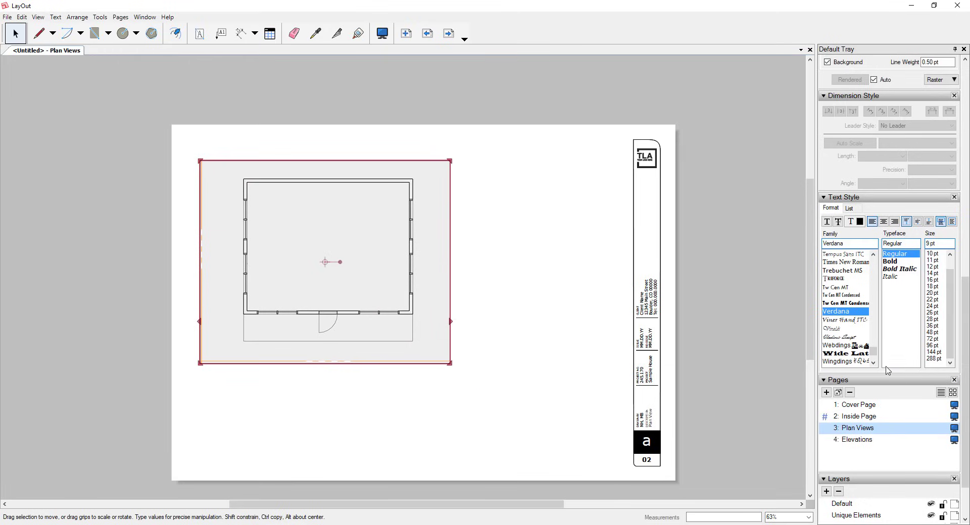
{"action": "scroll", "coordinate": [872, 349], "scroll_direction": "up", "scroll_amount": 7}
{"action": "scroll", "coordinate": [899, 202], "scroll_direction": "up", "scroll_amount": 3}
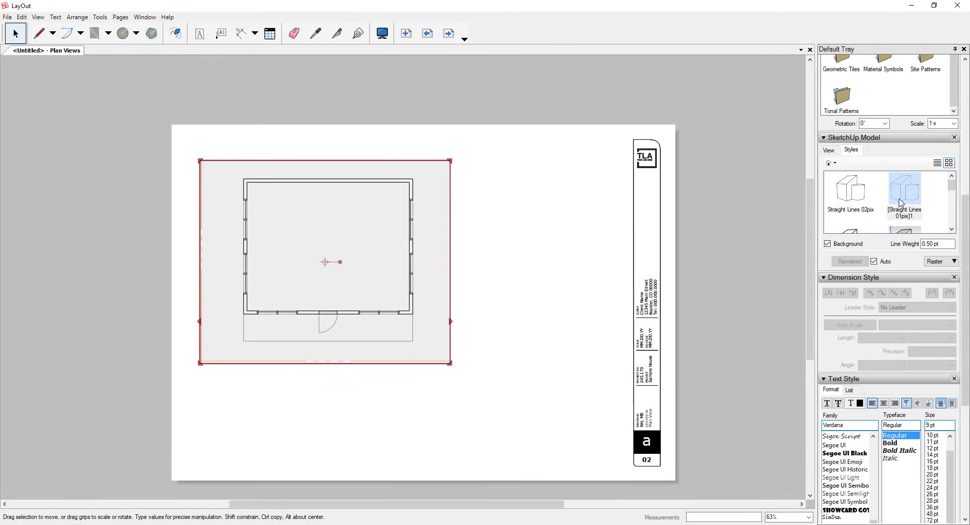
{"action": "left_click", "coordinate": [831, 151]}
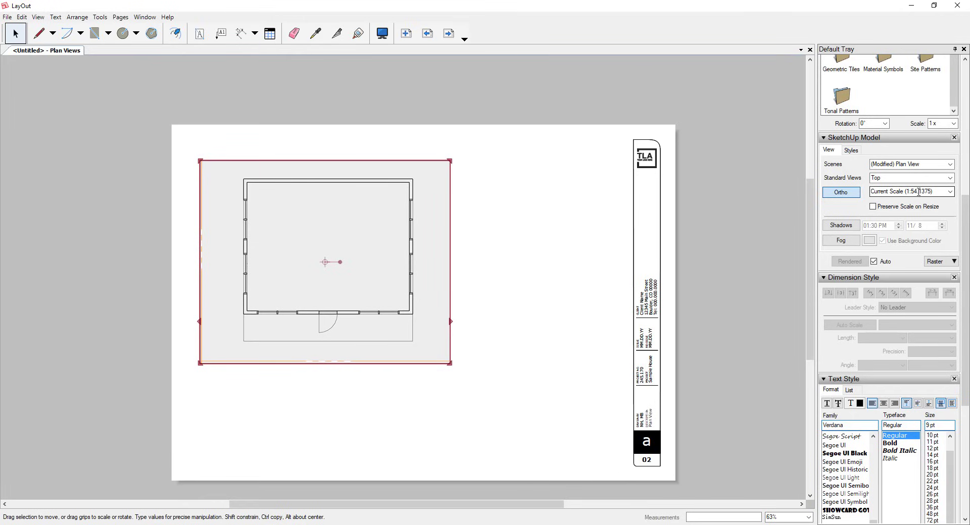
{"action": "left_click", "coordinate": [950, 192]}
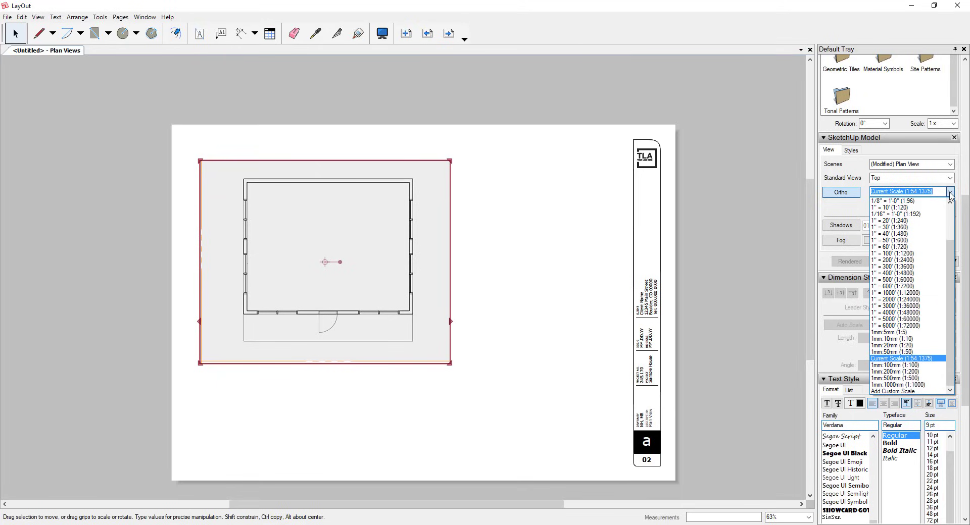
{"action": "left_click", "coordinate": [938, 233]}
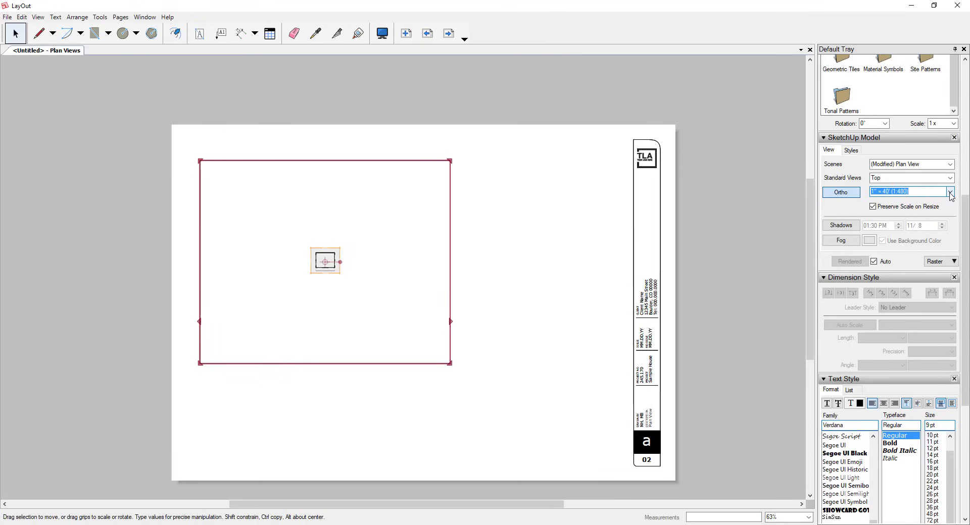
{"action": "left_click", "coordinate": [949, 193]}
{"action": "left_click", "coordinate": [933, 203]}
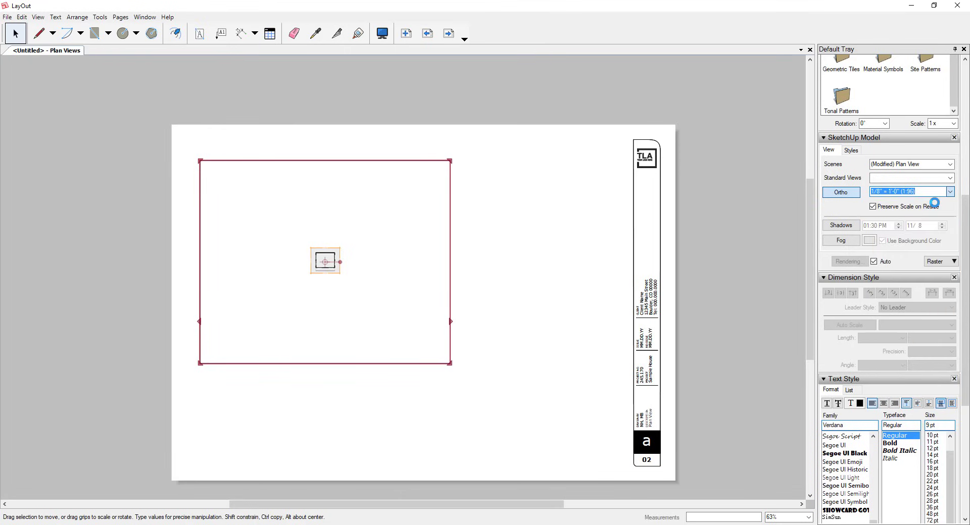
{"action": "left_click", "coordinate": [949, 191]}
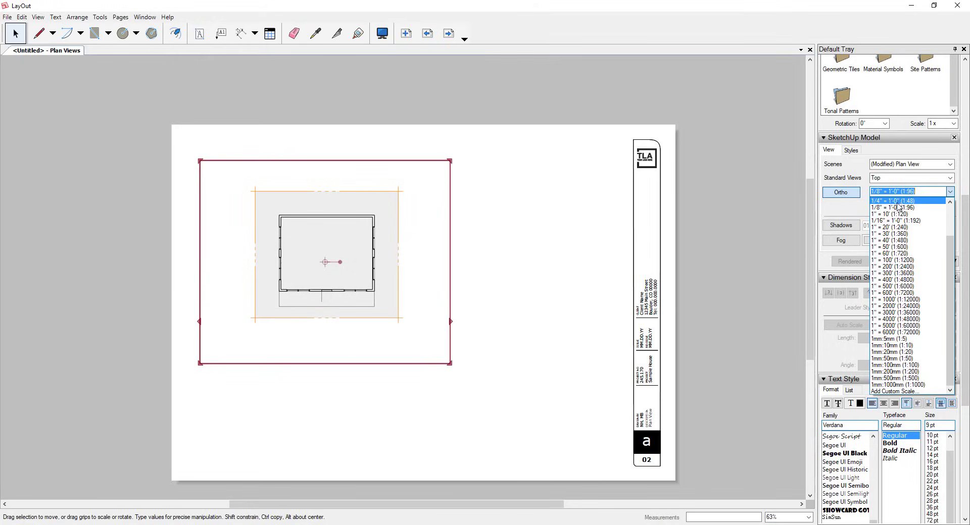
{"action": "left_click", "coordinate": [893, 207]}
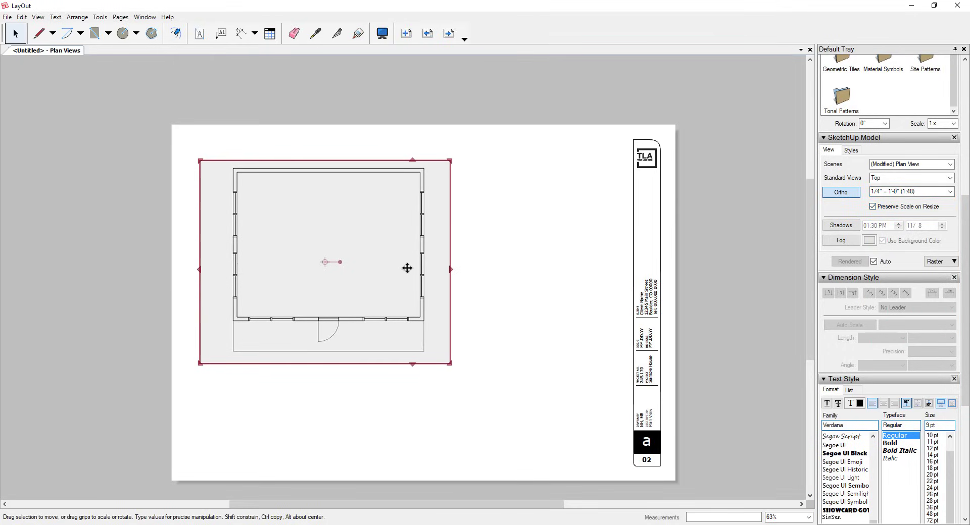
- Move the plan viewport closer to the page's upper-left corner and widen it slightly with its 1/4" = 1'-0" (1:48) scale preserved
{"action": "left_click_drag", "start_coordinate": [407, 267], "coordinate": [398, 259]}
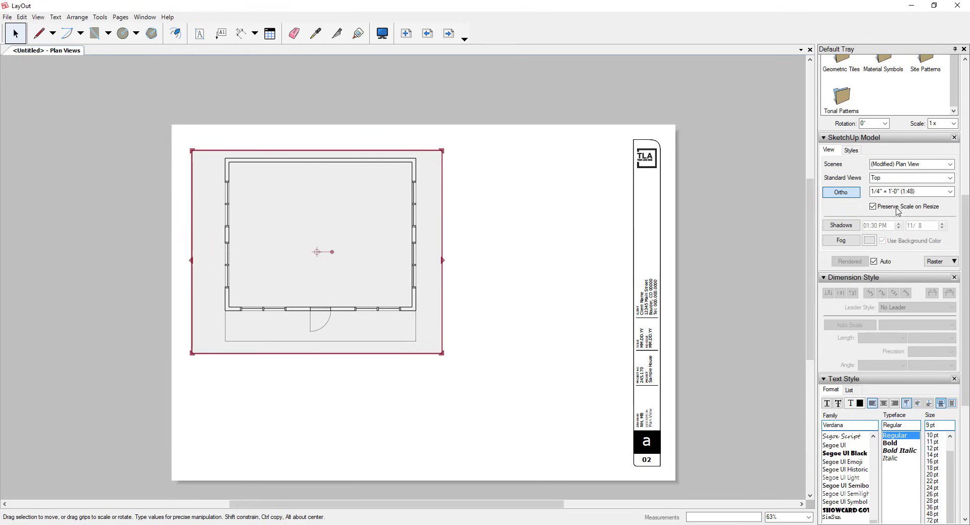
{"action": "left_click", "coordinate": [949, 192]}
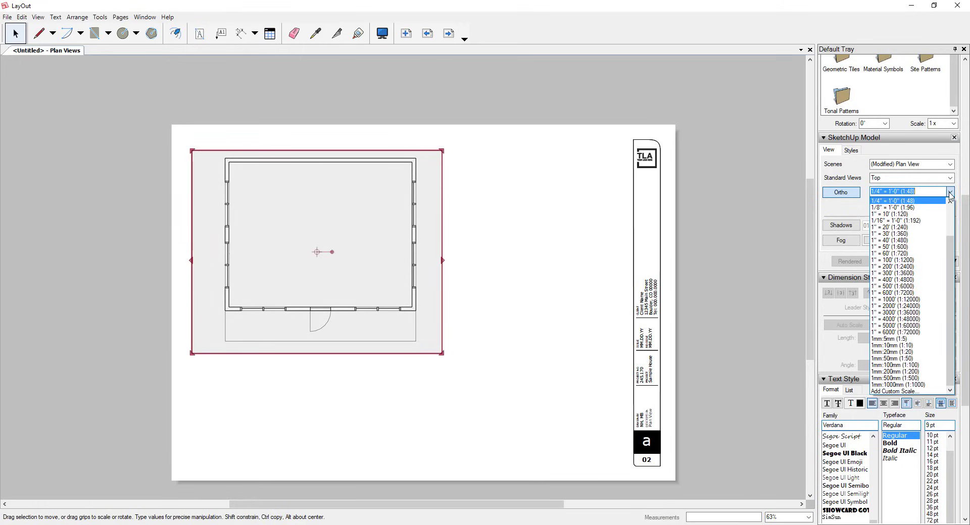
{"action": "left_click", "coordinate": [914, 201]}
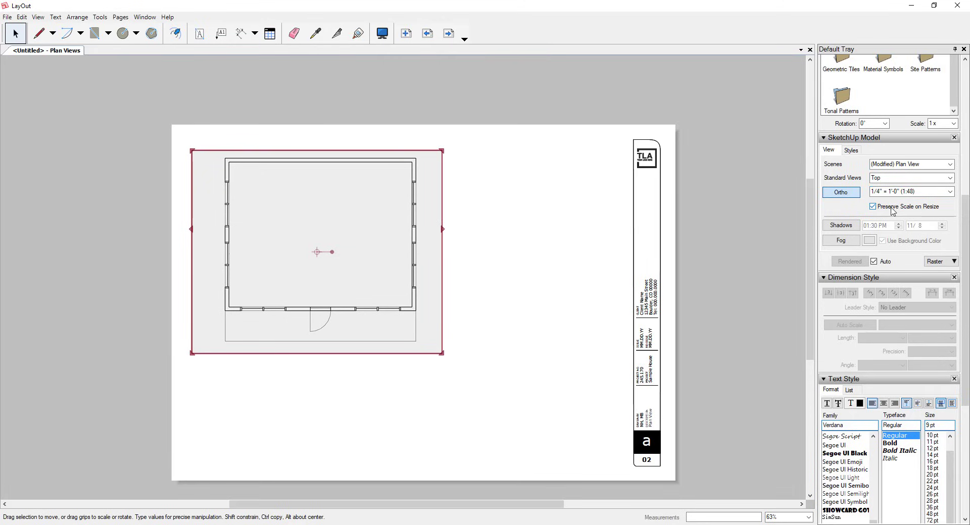
{"action": "mouse_move", "coordinate": [442, 248]}
{"action": "left_mouse_down"}
{"action": "mouse_move", "coordinate": [567, 251]}
{"action": "mouse_move", "coordinate": [448, 252]}
{"action": "left_mouse_up"}
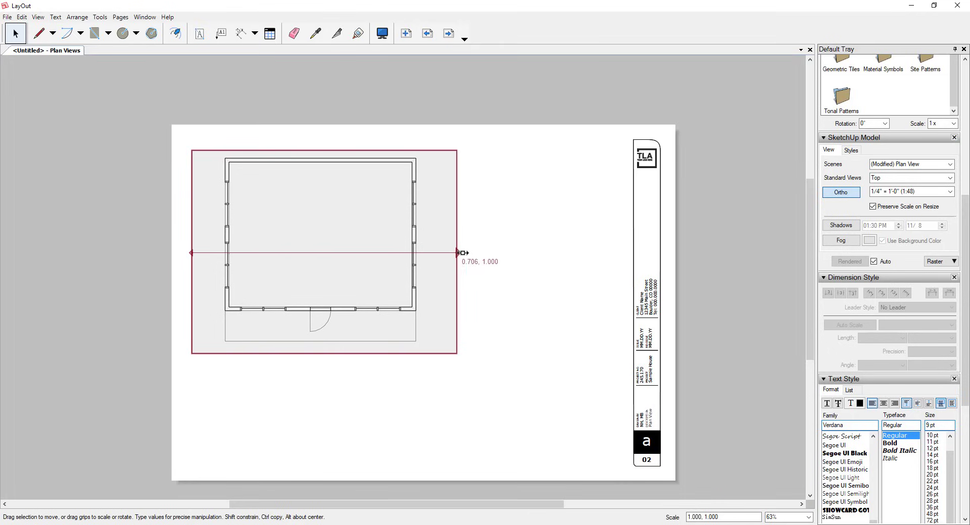
- Turn off Preserve Scale on Resize and try enlarging the plan viewport until it fills most of the page
{"action": "left_click", "coordinate": [874, 206]}
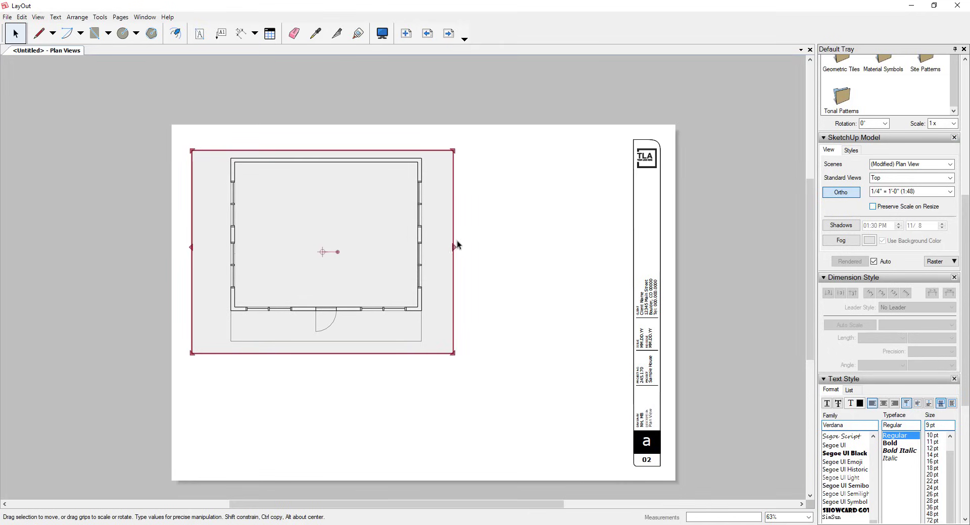
{"action": "left_click_drag", "start_coordinate": [454, 245], "coordinate": [502, 246]}
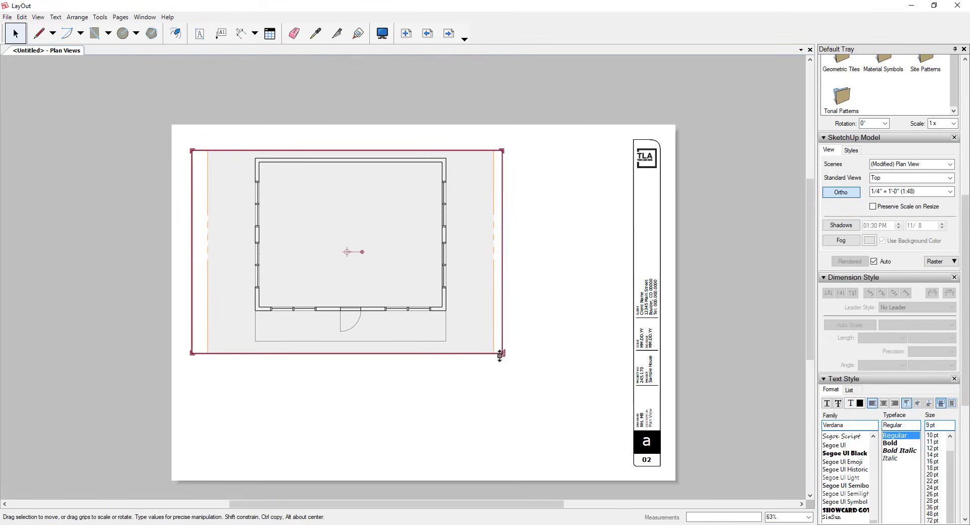
{"action": "left_click_drag", "start_coordinate": [502, 353], "coordinate": [548, 410]}
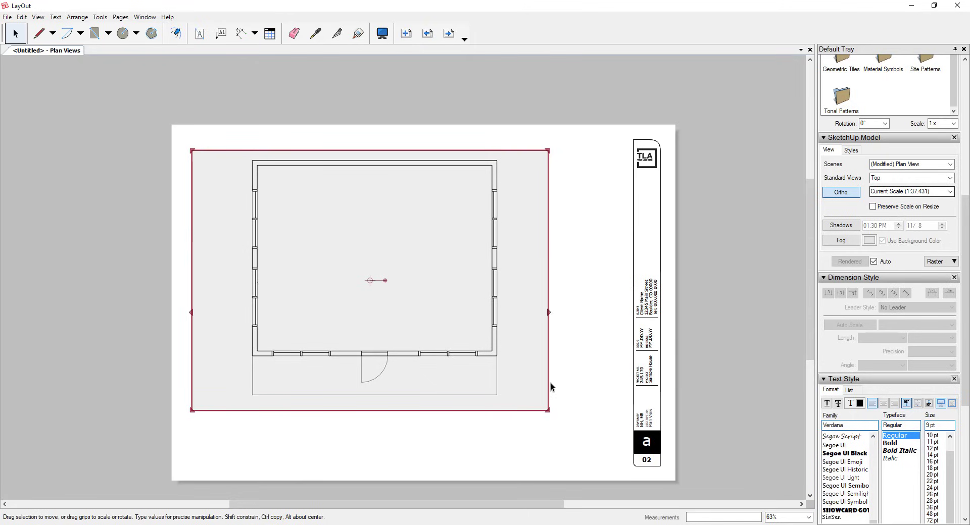
{"action": "left_click_drag", "start_coordinate": [548, 410], "coordinate": [594, 450]}
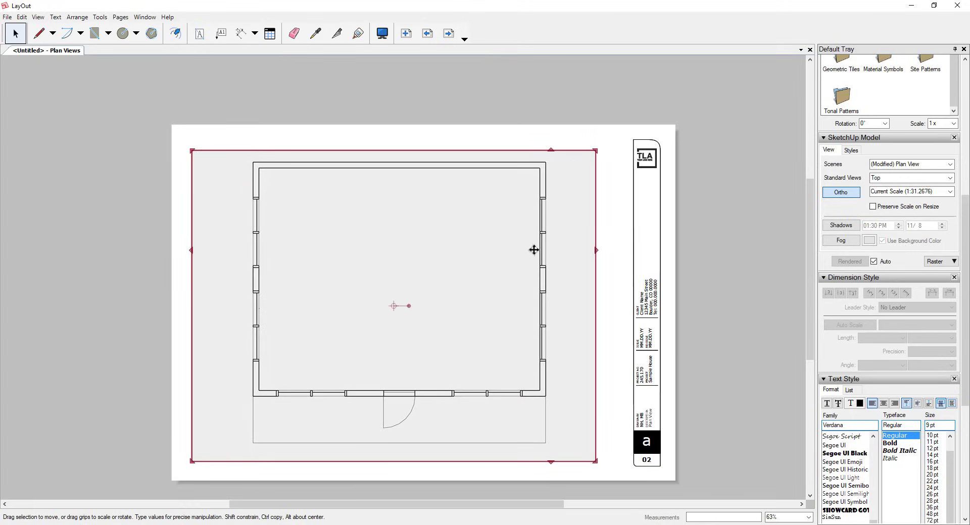
- Set the plan viewport's scale back to 1/4" = 1'-0" (1:48) with Preserve Scale on Resize enabled
{"action": "left_click", "coordinate": [949, 192]}
{"action": "scroll", "coordinate": [897, 218], "scroll_direction": "up", "scroll_amount": 1}
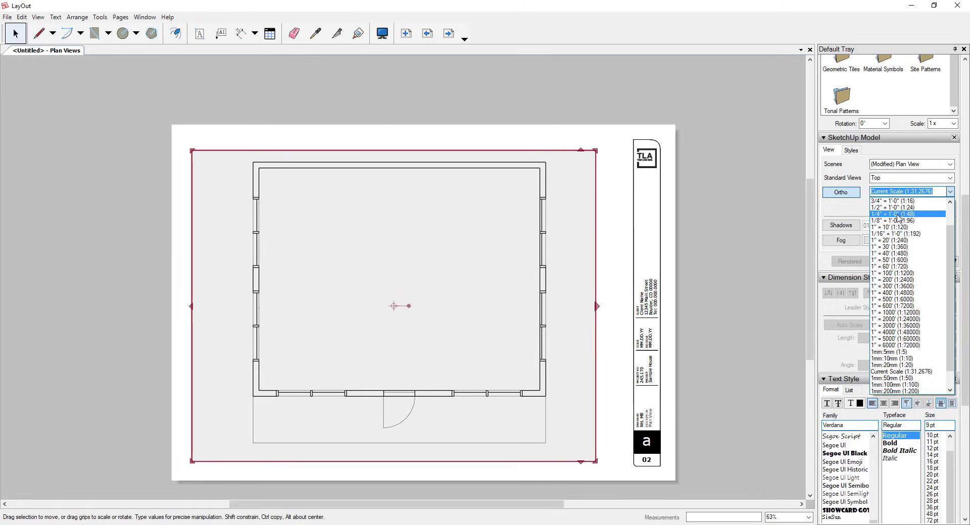
{"action": "left_click", "coordinate": [896, 214]}
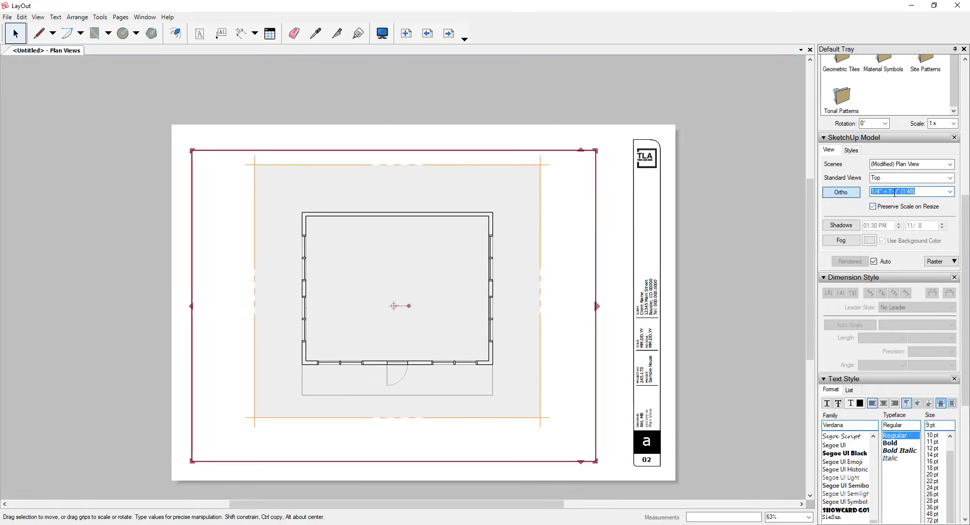
{"action": "left_click", "coordinate": [872, 207]}
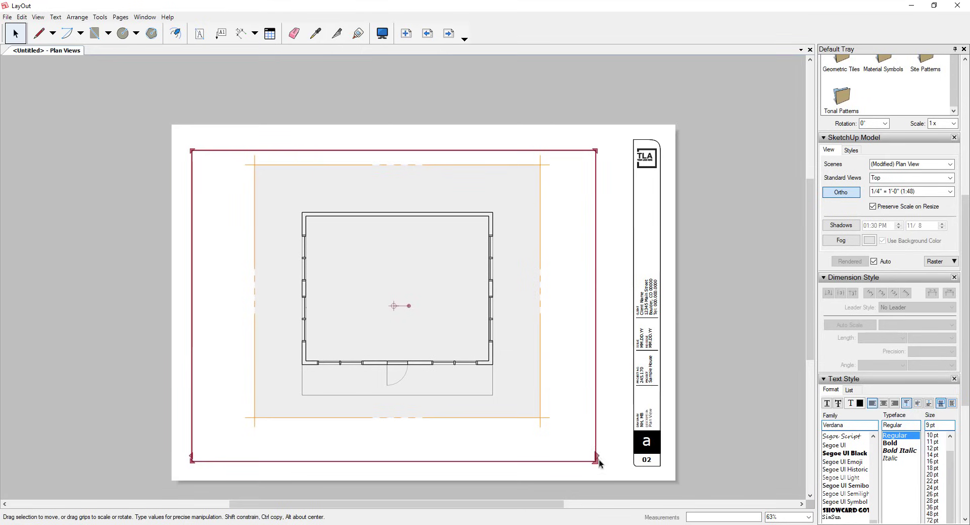
- Crop the plan viewport closely around the building from two opposite corners, and place it in the page's upper-left area
{"action": "left_click_drag", "start_coordinate": [595, 461], "coordinate": [506, 406]}
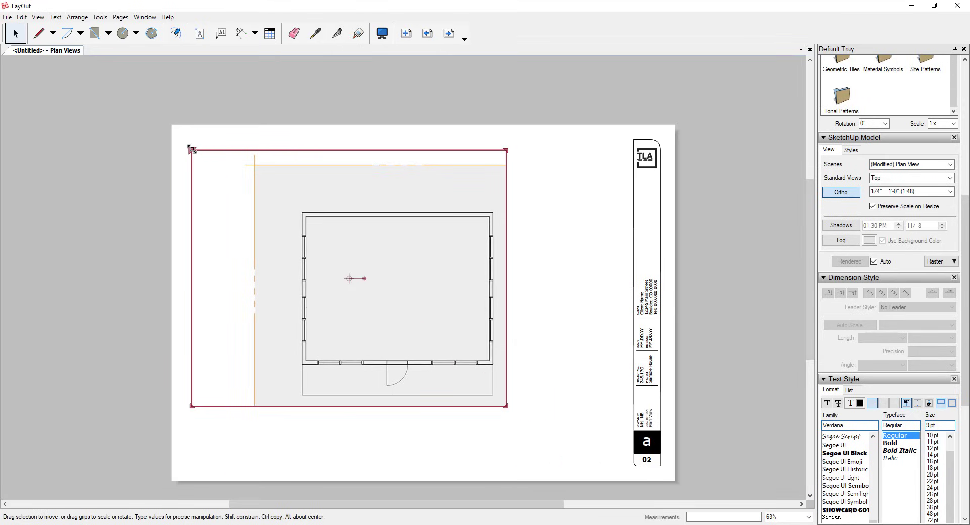
{"action": "left_click_drag", "start_coordinate": [253, 187], "coordinate": [278, 197]}
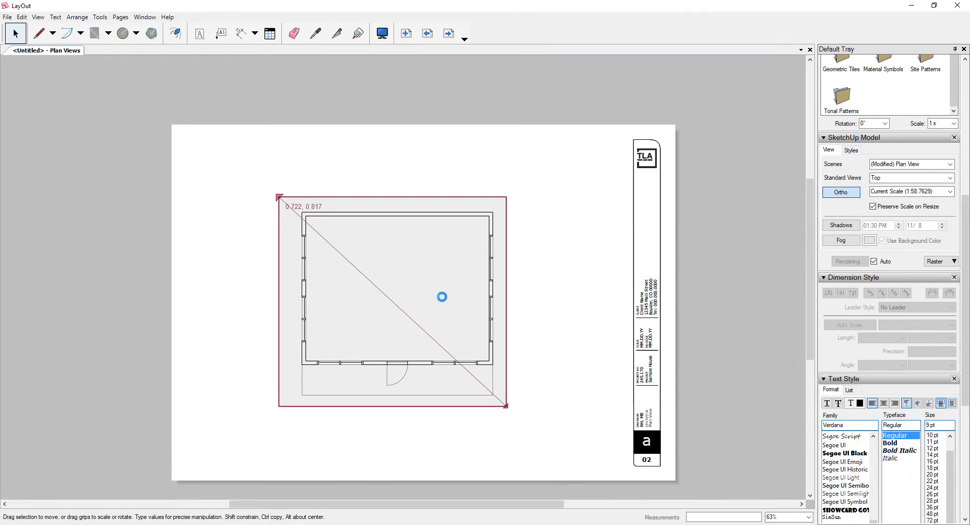
{"action": "left_click_drag", "start_coordinate": [439, 301], "coordinate": [357, 251]}
{"action": "left_click", "coordinate": [554, 255]}
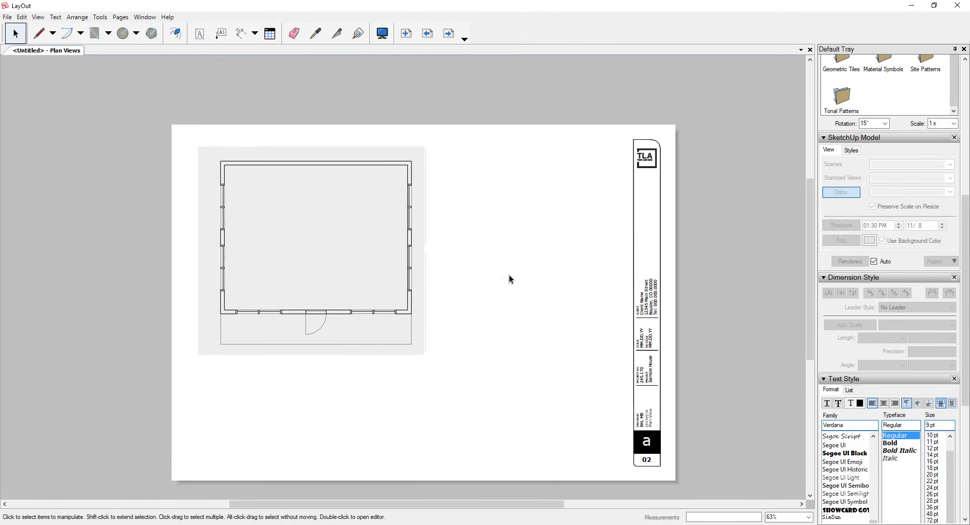
- Look through the page and layer settings and the drafting symbols in the TB-Simple scrapbook
{"action": "scroll", "coordinate": [847, 324], "scroll_direction": "down", "scroll_amount": 5}
{"action": "scroll", "coordinate": [833, 275], "scroll_direction": "down", "scroll_amount": 2}
{"action": "scroll", "coordinate": [779, 307], "scroll_direction": "down", "scroll_amount": 2}
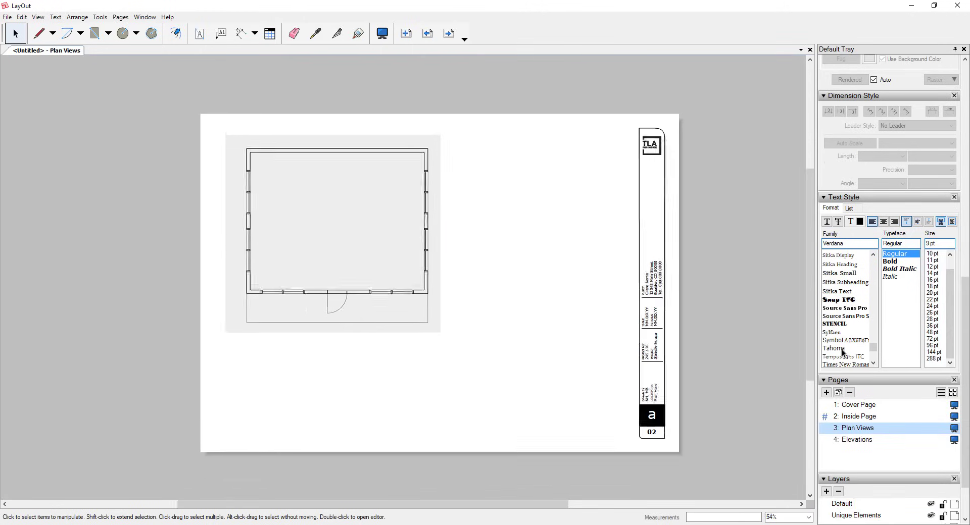
{"action": "scroll", "coordinate": [859, 419], "scroll_direction": "down", "scroll_amount": 1}
{"action": "left_click", "coordinate": [825, 506]}
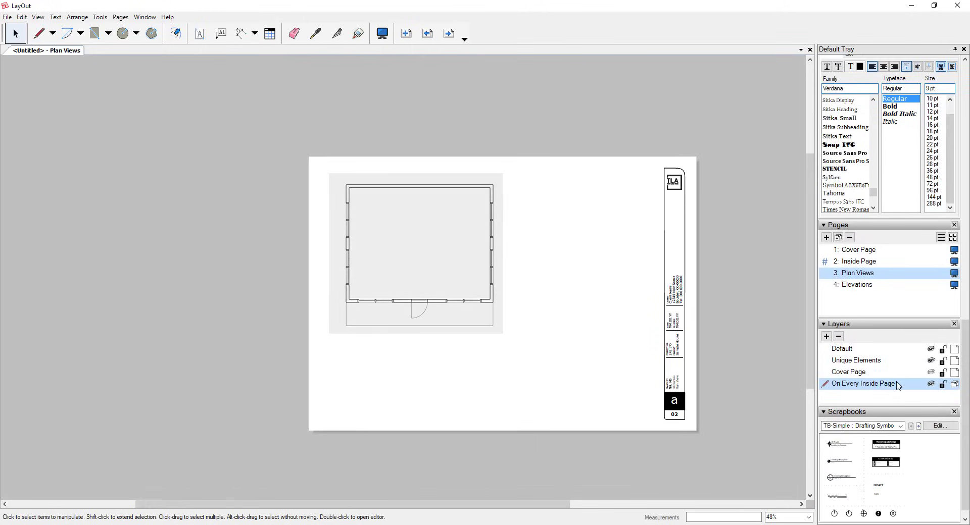
{"action": "scroll", "coordinate": [899, 386], "scroll_direction": "down", "scroll_amount": 1}
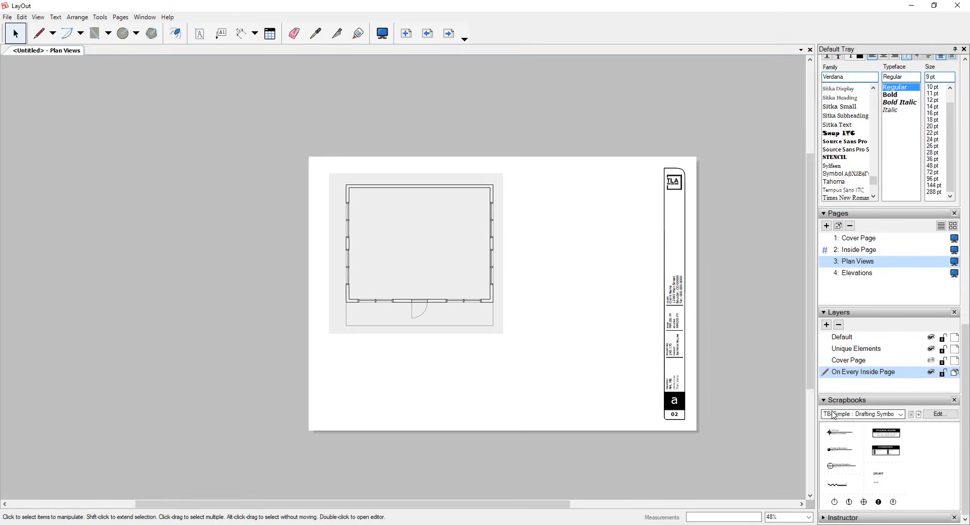
{"action": "scroll", "coordinate": [834, 415], "scroll_direction": "down", "scroll_amount": 1}
{"action": "scroll", "coordinate": [859, 429], "scroll_direction": "up", "scroll_amount": 1}
{"action": "scroll", "coordinate": [866, 462], "scroll_direction": "down", "scroll_amount": 1}
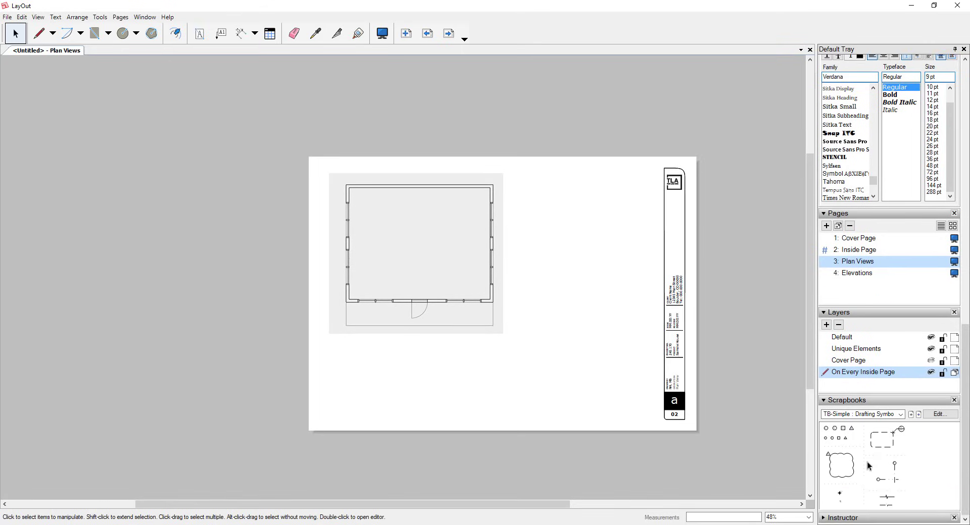
{"action": "scroll", "coordinate": [879, 469], "scroll_direction": "up", "scroll_amount": 1}
{"action": "scroll", "coordinate": [915, 478], "scroll_direction": "down", "scroll_amount": 1}
- Browse the scrapbook collections and show the TB-Plain symbols
{"action": "left_click", "coordinate": [900, 414]}
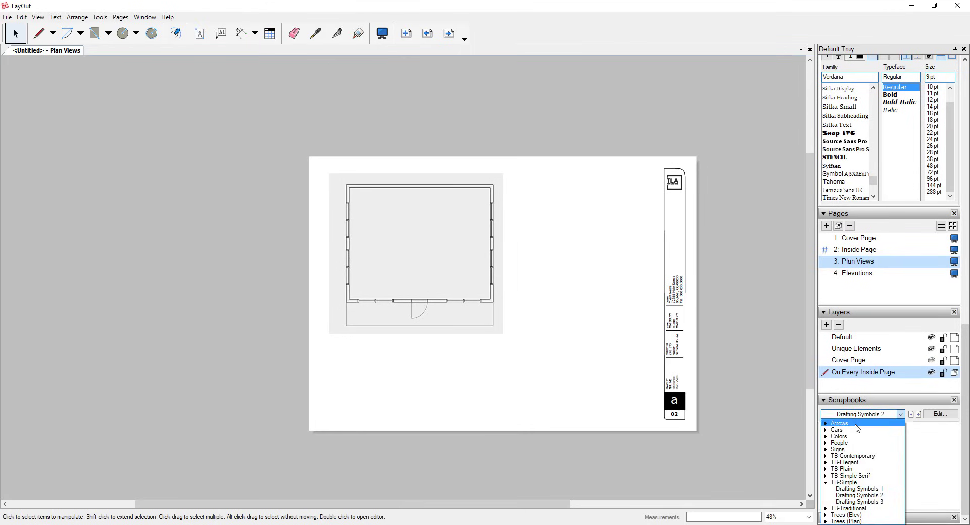
{"action": "left_click", "coordinate": [857, 483]}
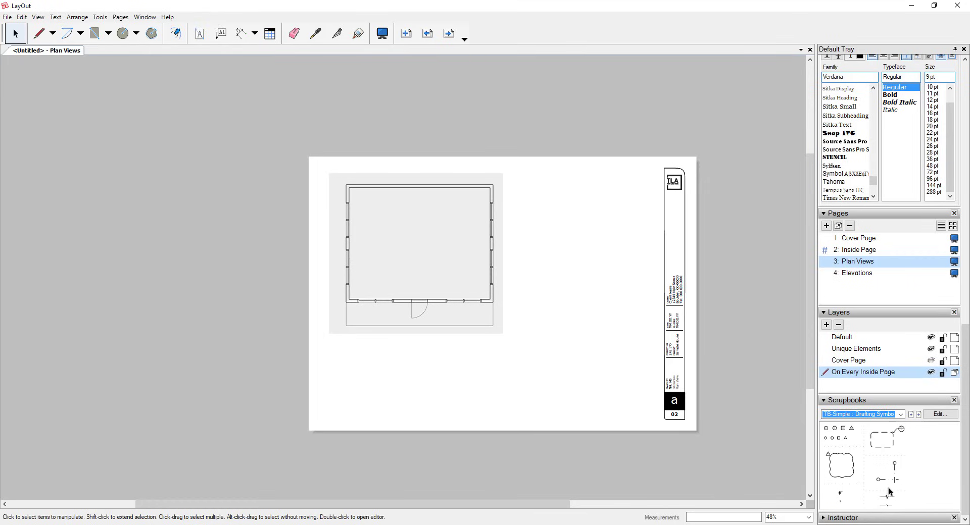
{"action": "left_click", "coordinate": [900, 414]}
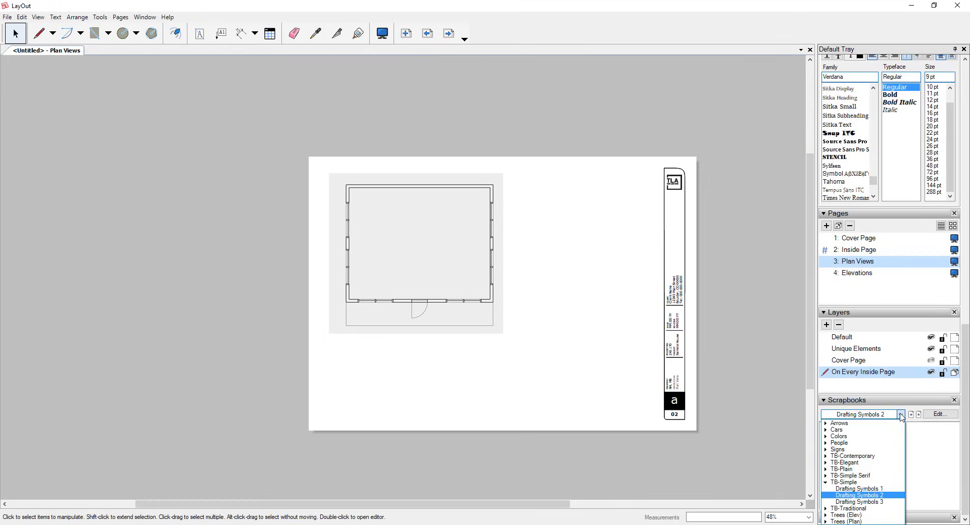
{"action": "left_click", "coordinate": [862, 509]}
{"action": "left_click", "coordinate": [900, 414]}
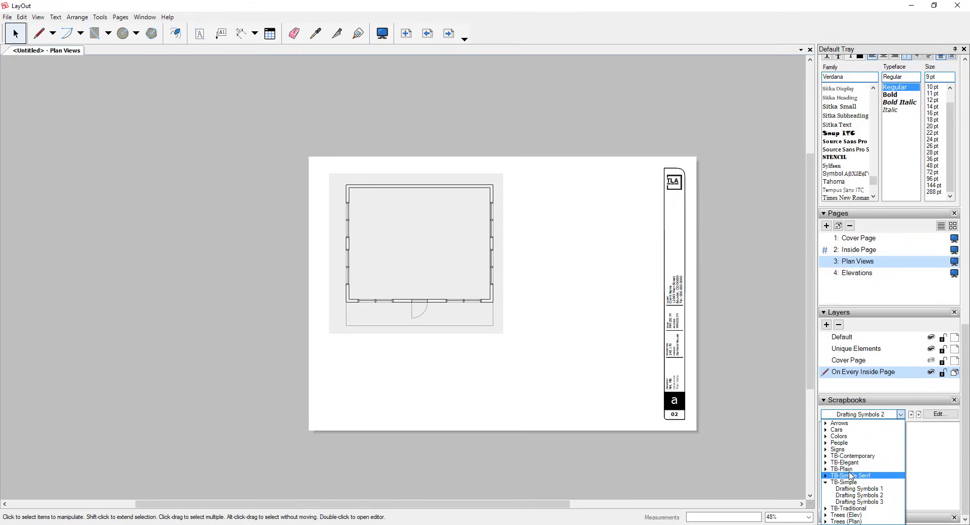
{"action": "left_click", "coordinate": [850, 469]}
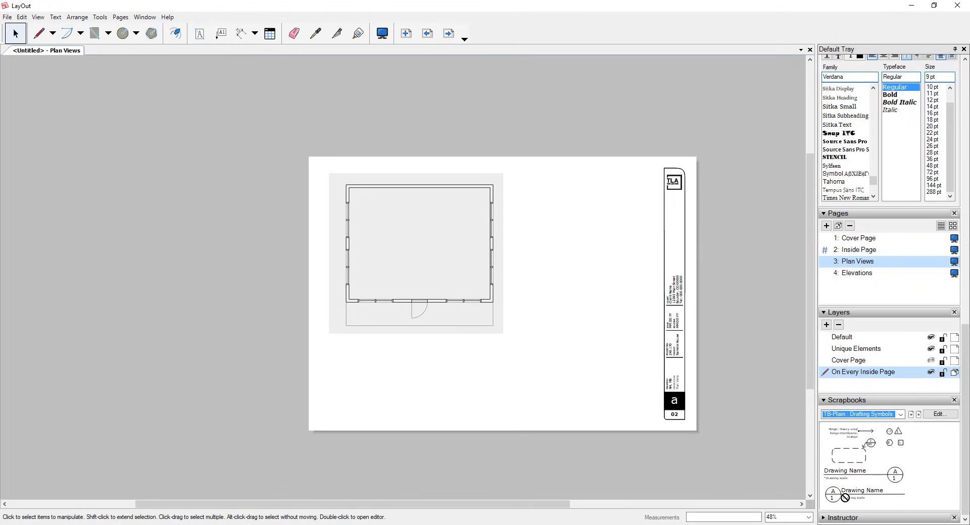
- Place the TB-Plain drawing title with its reference bubble before the name on the page, just below the floor plan viewport
{"action": "mouse_move", "coordinate": [844, 498]}
{"action": "left_mouse_down"}
{"action": "mouse_move", "coordinate": [545, 400]}
{"action": "mouse_move", "coordinate": [336, 417]}
{"action": "mouse_move", "coordinate": [357, 417]}
{"action": "left_mouse_up"}
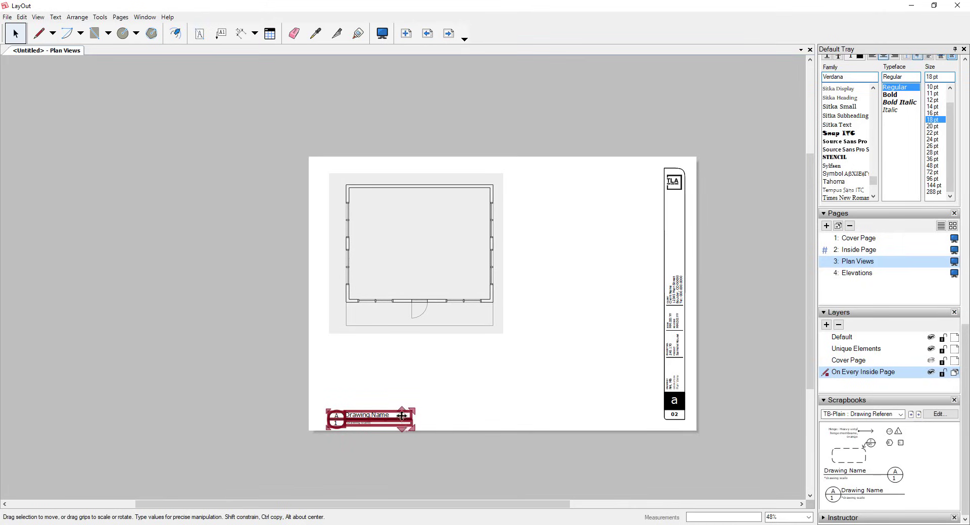
{"action": "mouse_move", "coordinate": [402, 415]}
{"action": "left_mouse_down"}
{"action": "mouse_move", "coordinate": [374, 415]}
{"action": "mouse_move", "coordinate": [372, 346]}
{"action": "left_mouse_up"}
{"action": "left_click", "coordinate": [483, 361]}
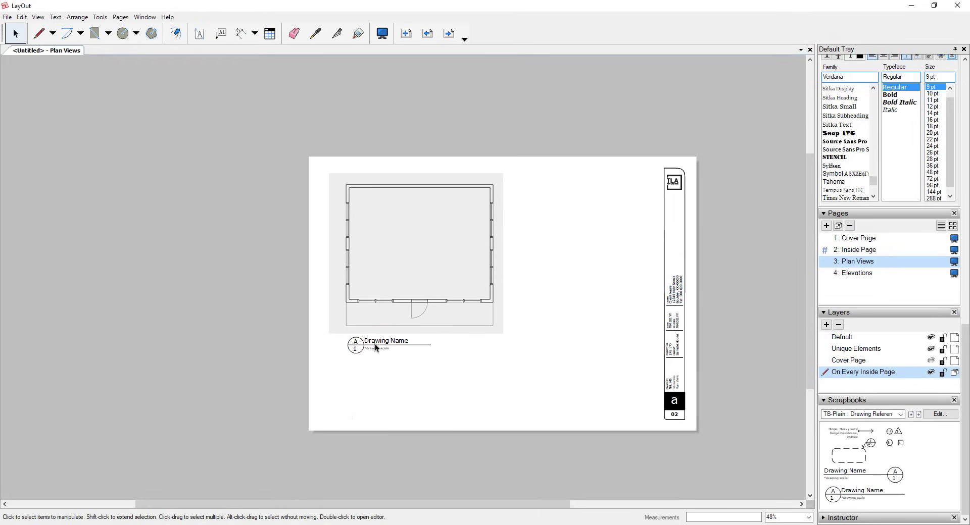
- Change the drawing title's "Drawing Name" text to "Floor Plan"
{"action": "scroll", "coordinate": [377, 348], "scroll_direction": "up", "scroll_amount": 1}
{"action": "double_click", "coordinate": [375, 343]}
{"action": "double_click", "coordinate": [376, 340]}
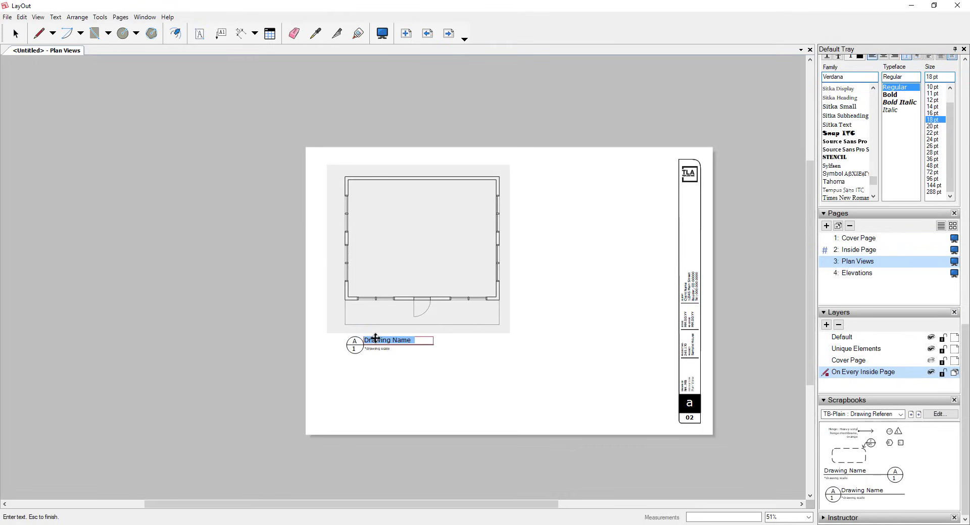
{"action": "type", "text": "Floor Plan"}
{"action": "left_click", "coordinate": [411, 387]}
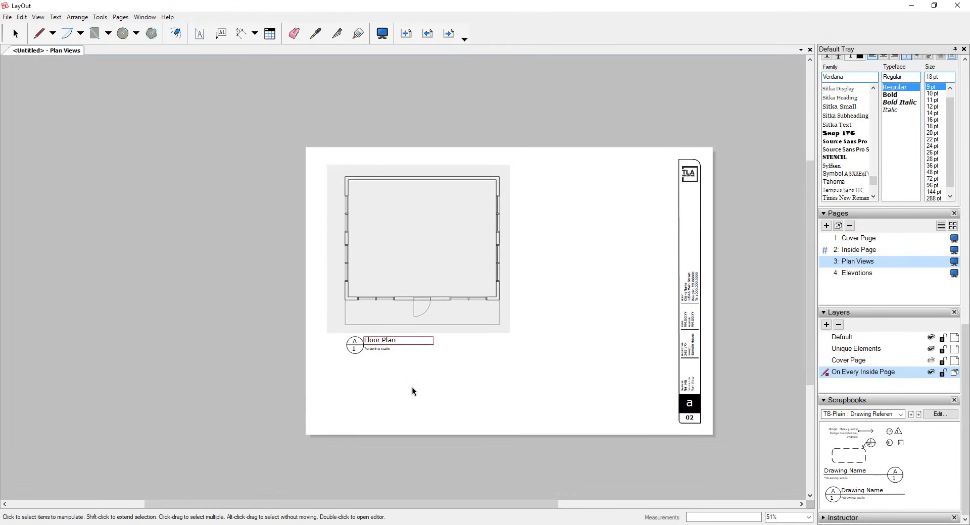
- Inspect the drawing scale line beneath the Floor Plan title and review the plan page's layout
{"action": "left_click", "coordinate": [384, 347]}
{"action": "left_click", "coordinate": [382, 349]}
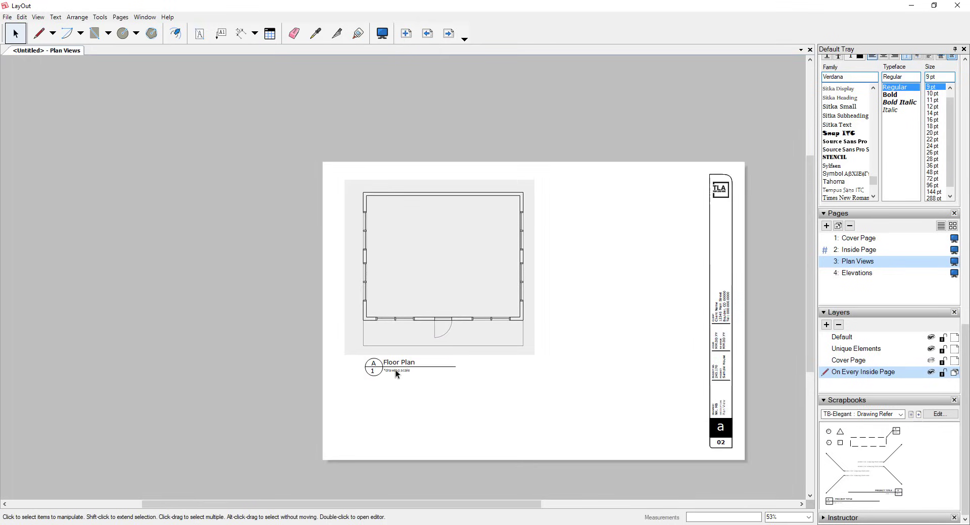
{"action": "left_click", "coordinate": [396, 370]}
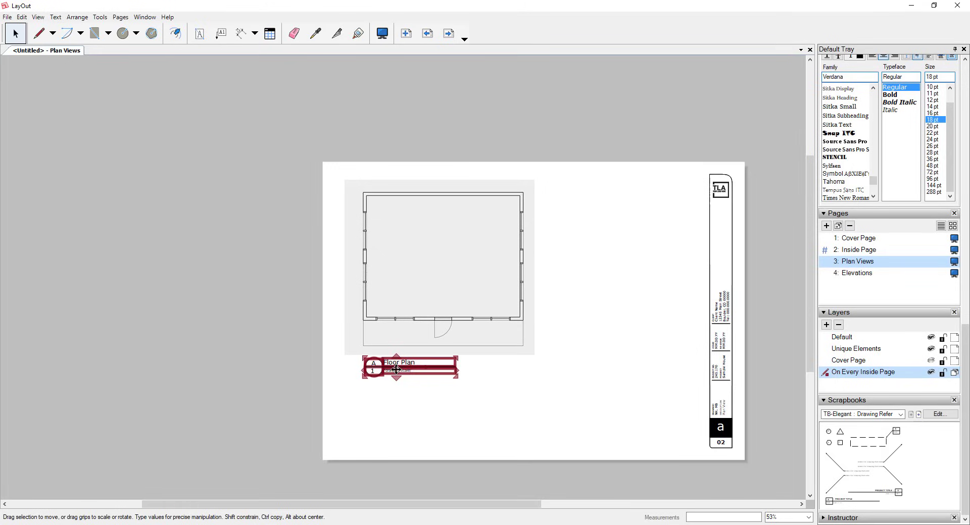
{"action": "left_click", "coordinate": [552, 393]}
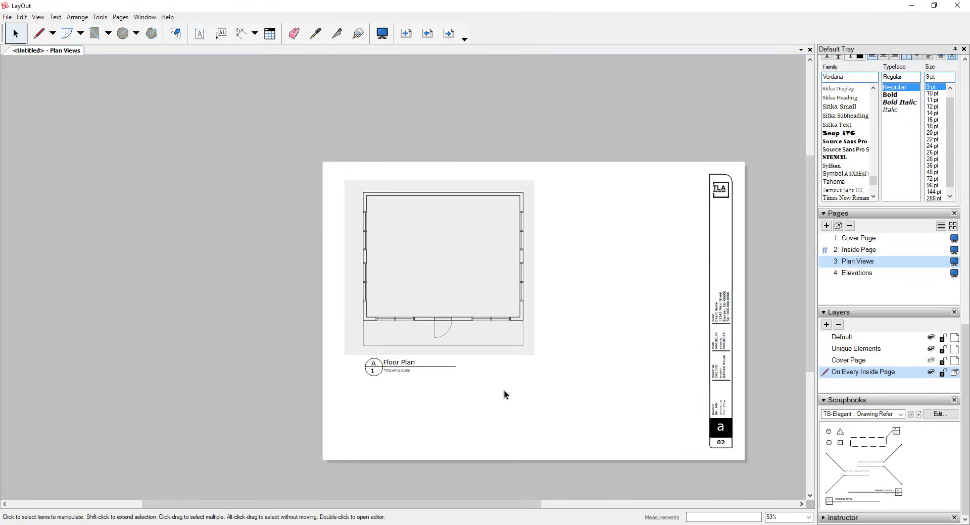
{"action": "scroll", "coordinate": [408, 378], "scroll_direction": "up", "scroll_amount": 2}
{"action": "scroll", "coordinate": [389, 340], "scroll_direction": "down", "scroll_amount": 4}
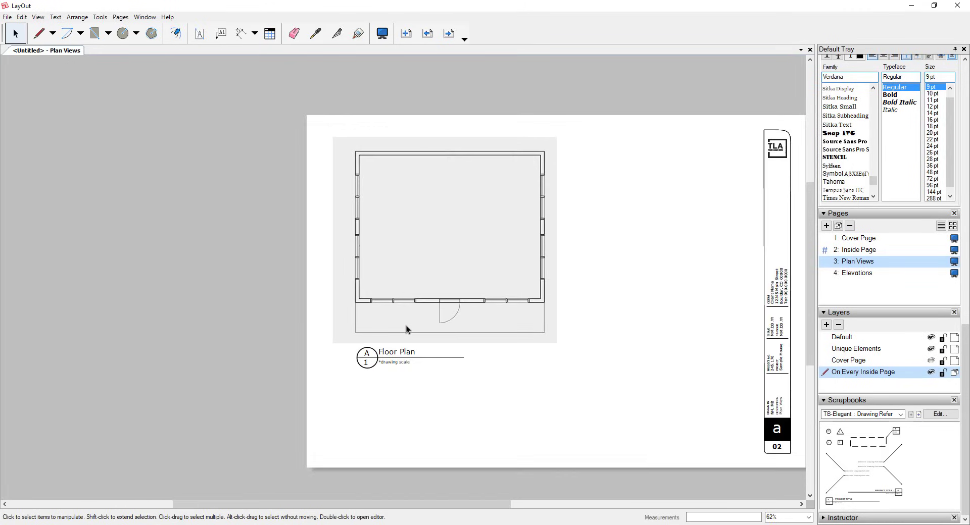
{"action": "middle_click_drag", "start_coordinate": [482, 303], "coordinate": [413, 312]}
{"action": "scroll", "coordinate": [441, 321], "scroll_direction": "up", "scroll_amount": 4}
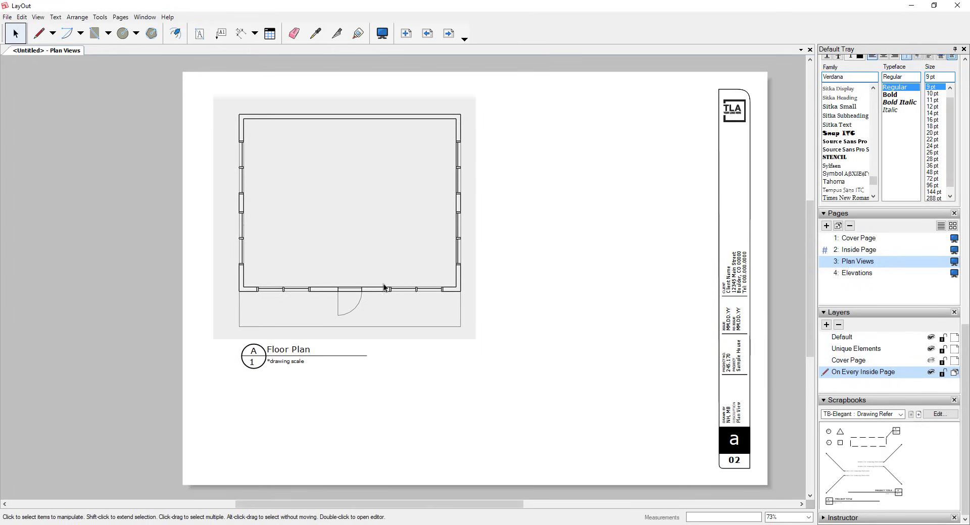
{"action": "scroll", "coordinate": [384, 289], "scroll_direction": "up", "scroll_amount": 1}
{"action": "scroll", "coordinate": [380, 319], "scroll_direction": "down", "scroll_amount": 2}
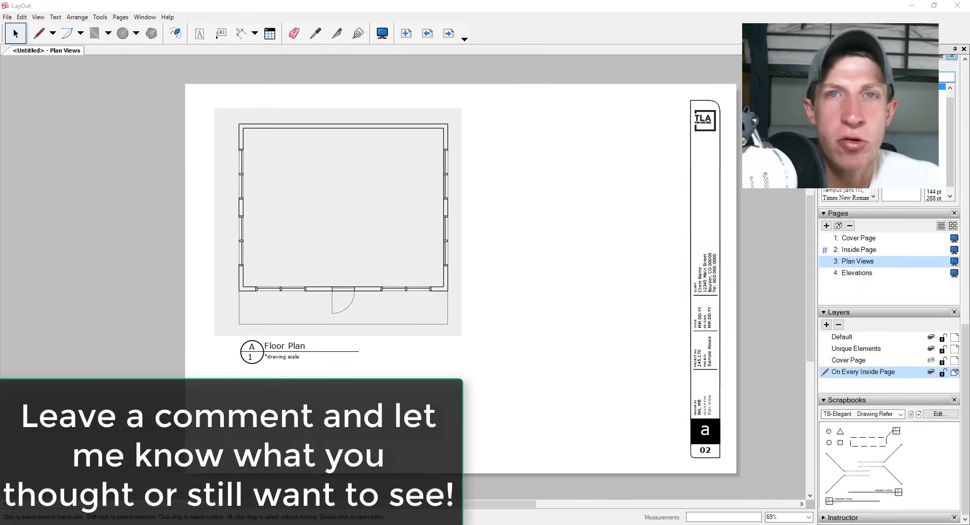